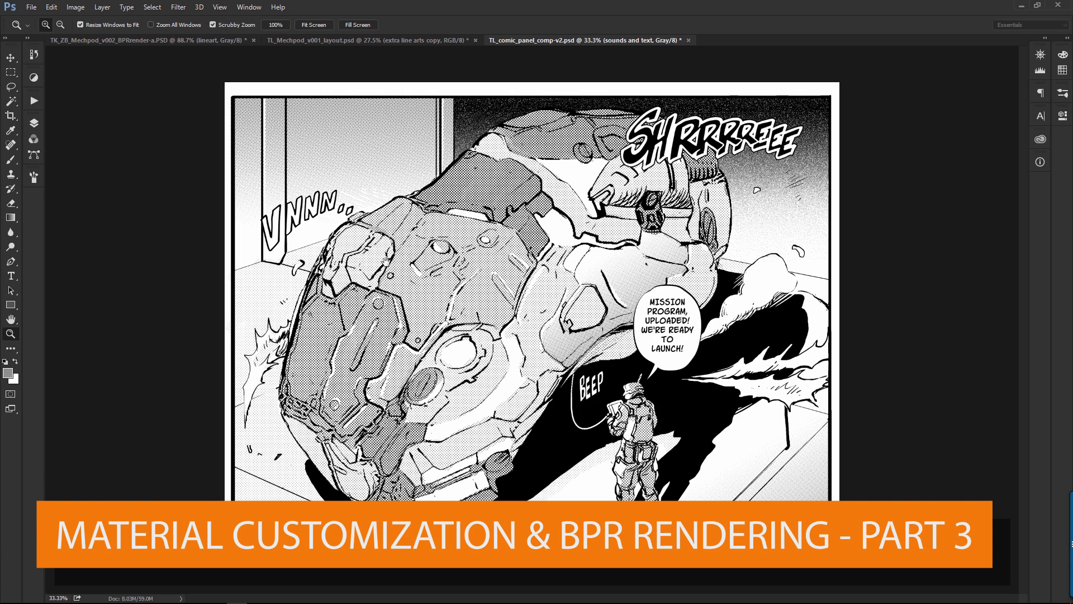
# Bring up the mechpod layout document, and skim the ZBrush Comic Style Render guide in Acrobat up to page 12
pyautogui.click(353, 44)
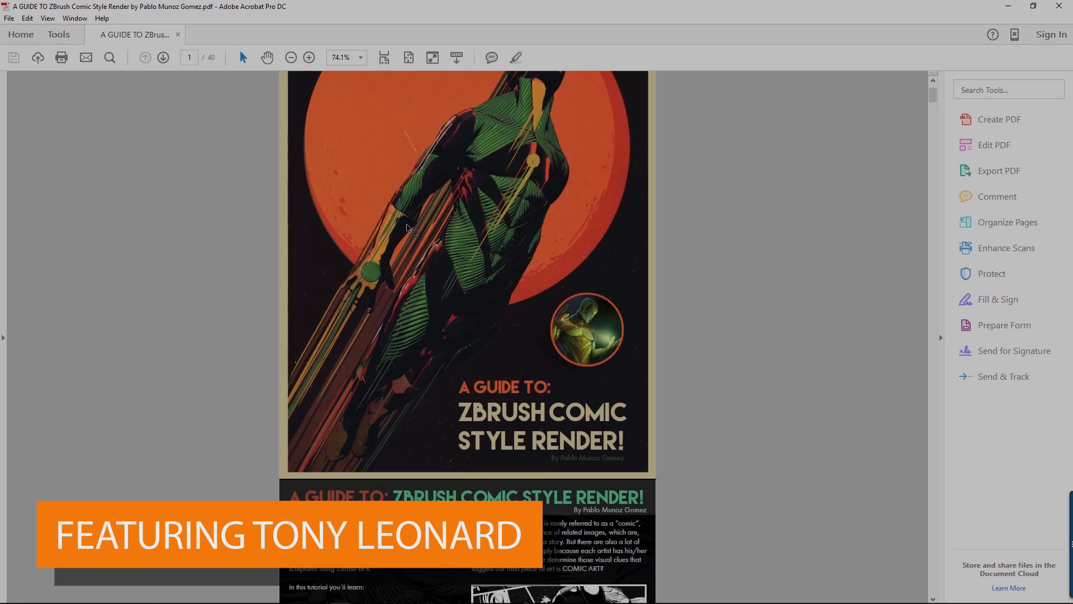
pyautogui.scroll(-3, 541, 293)
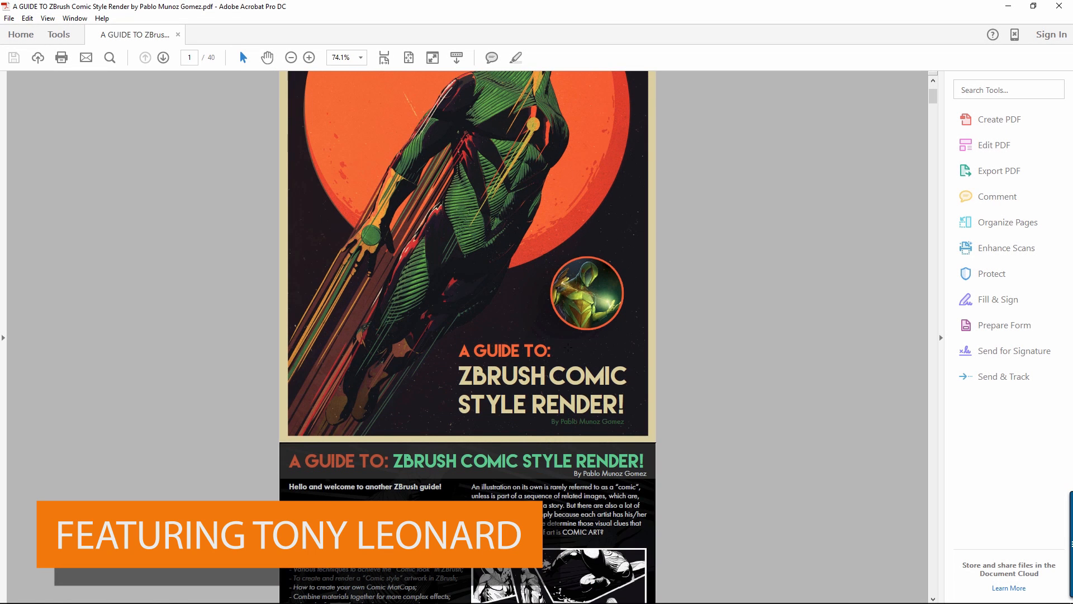
pyautogui.scroll(-9, 467, 335)
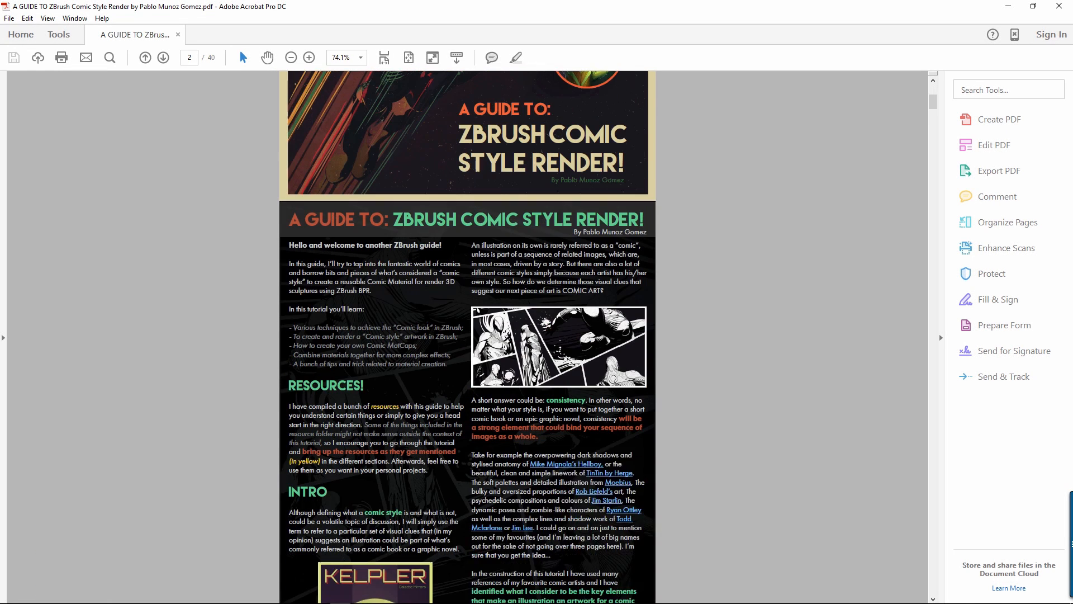
pyautogui.scroll(-18, 467, 335)
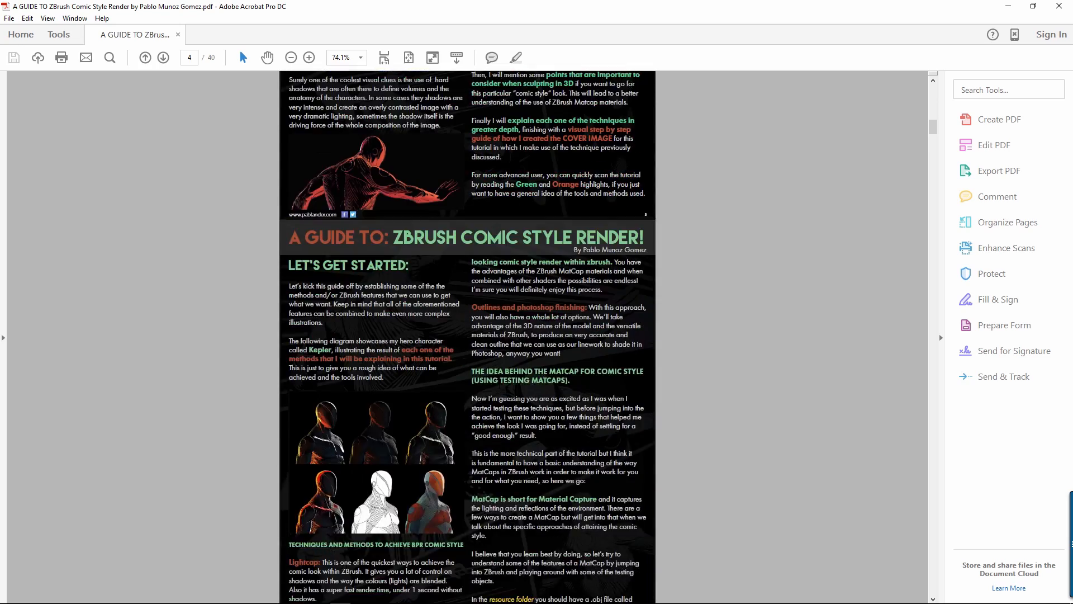
pyautogui.scroll(-2, 681, 309)
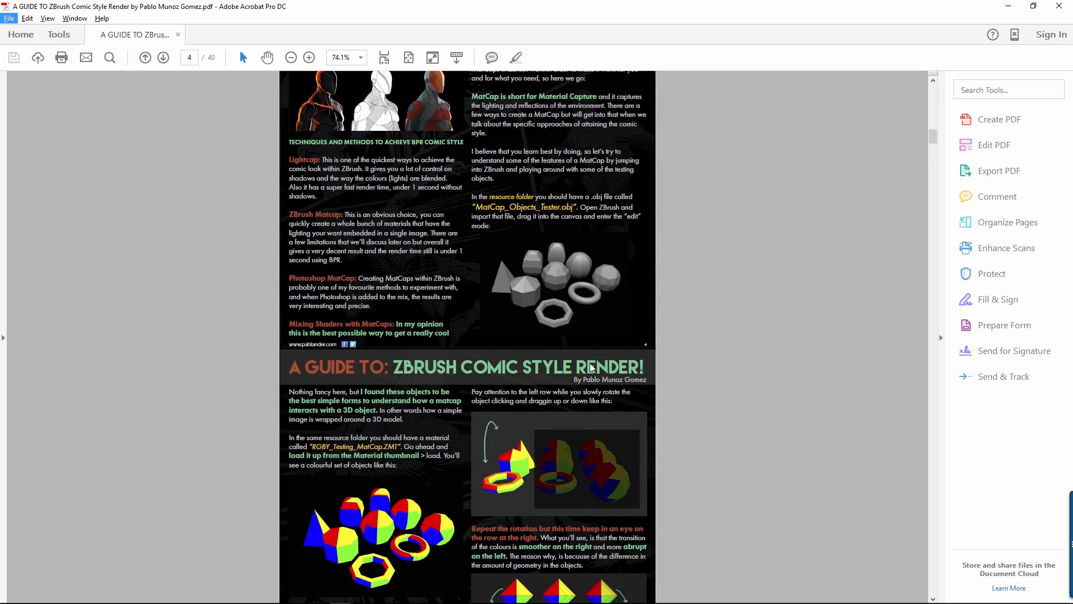
pyautogui.scroll(-18, 593, 368)
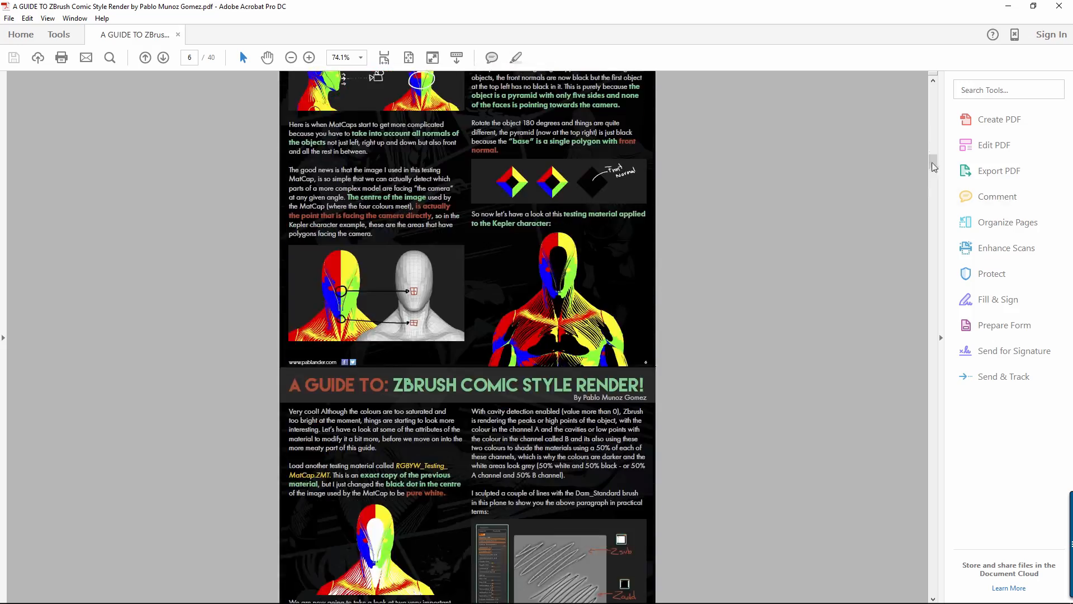
pyautogui.moveTo(931, 162); pyautogui.dragTo(908, 220)
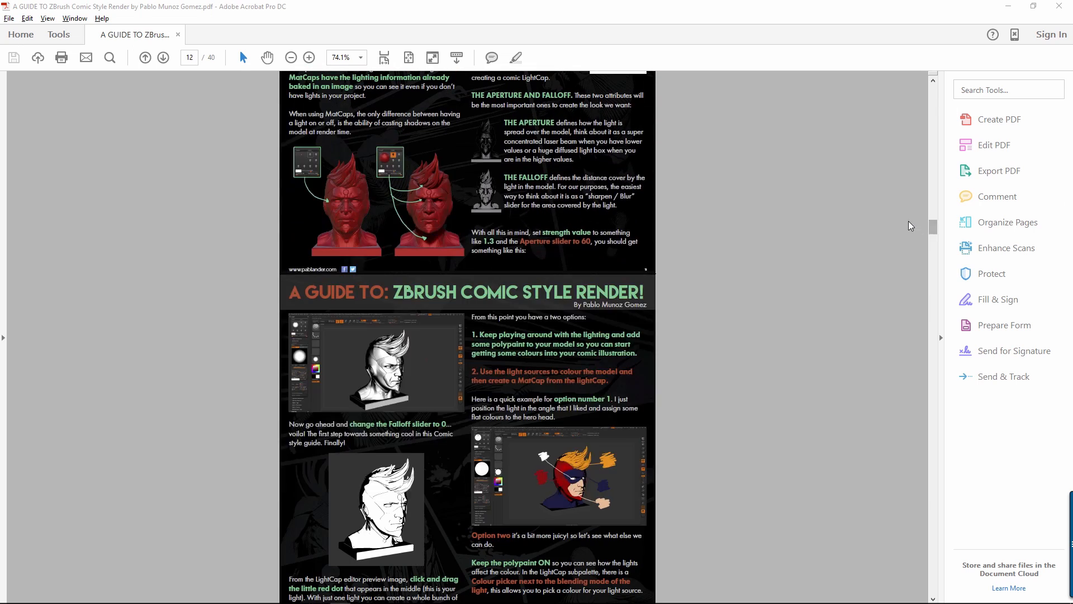
# Switch to Chrome and examine the comic ink matcap pack's description and sample renders in the ZBrushCentral thread
pyautogui.hotkey('alt', 'Tab')
pyautogui.press('Tab')
pyautogui.press('Tab')
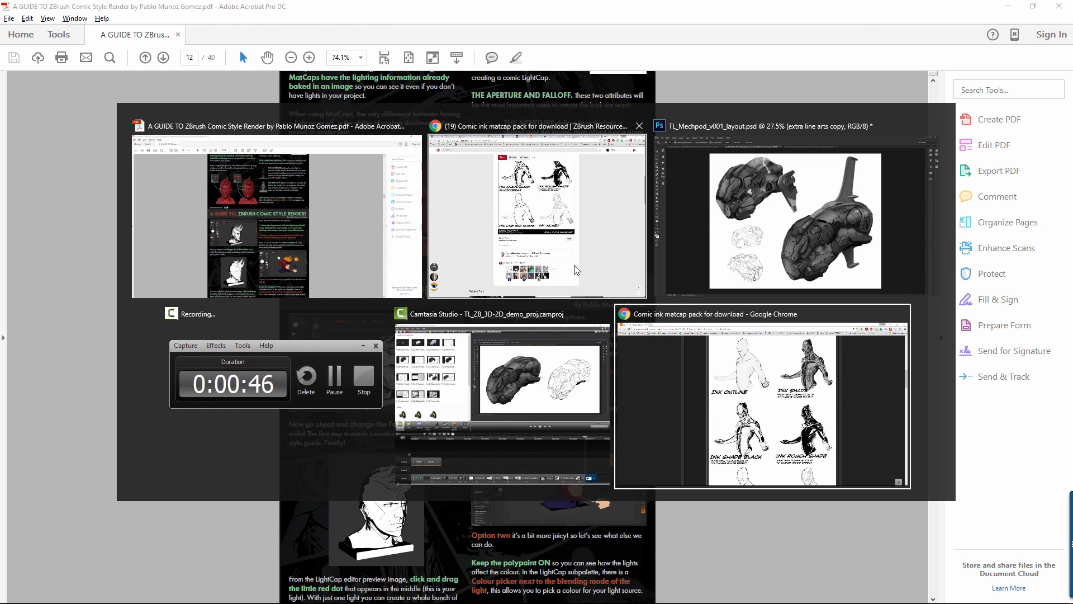
pyautogui.scroll(10, 547, 168)
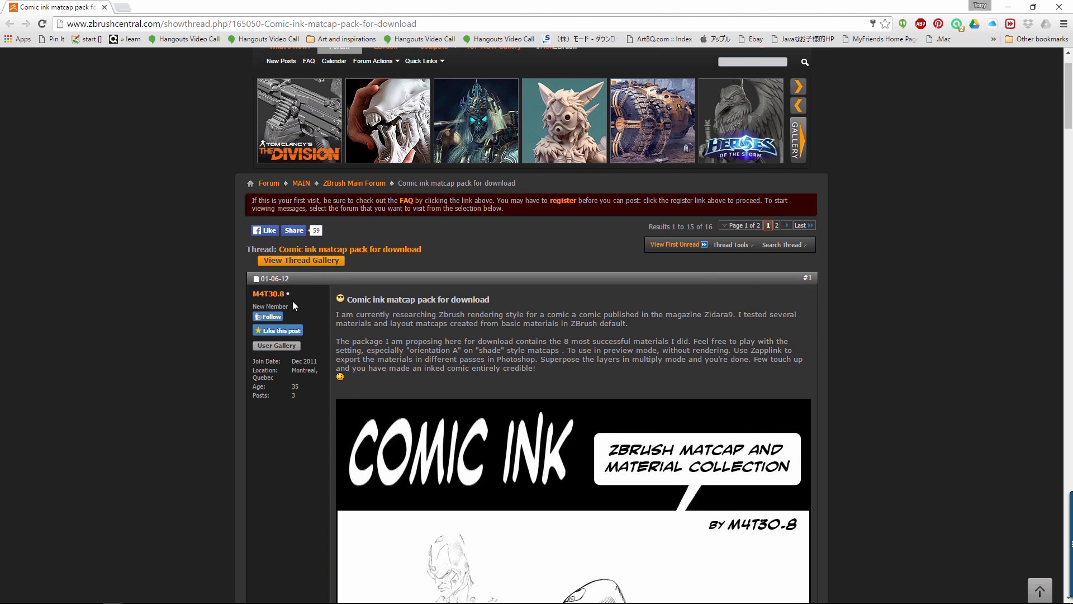
pyautogui.scroll(1, 293, 305)
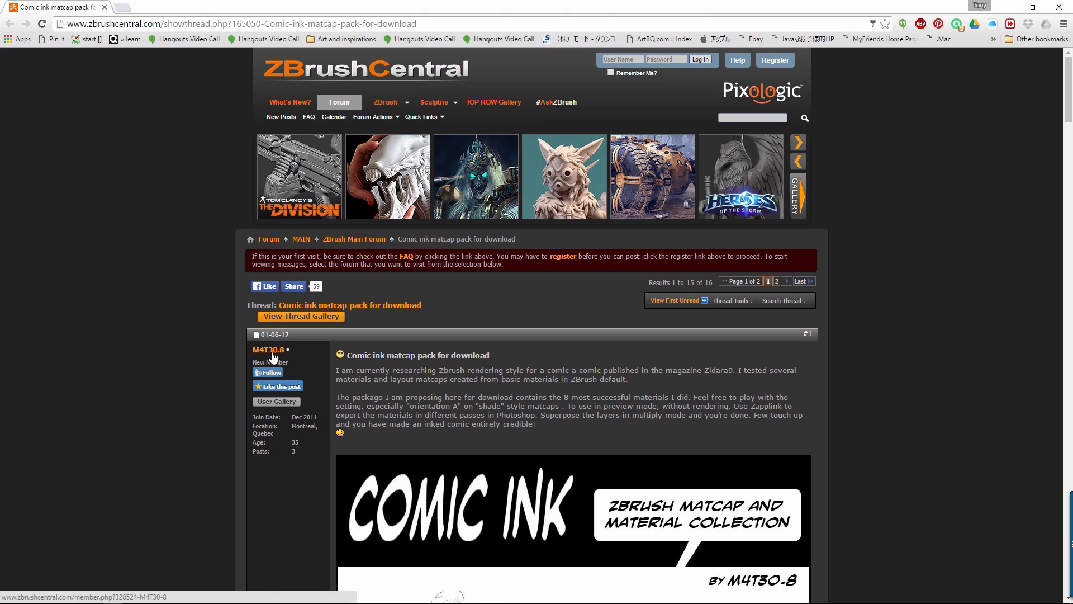
pyautogui.scroll(-18, 374, 347)
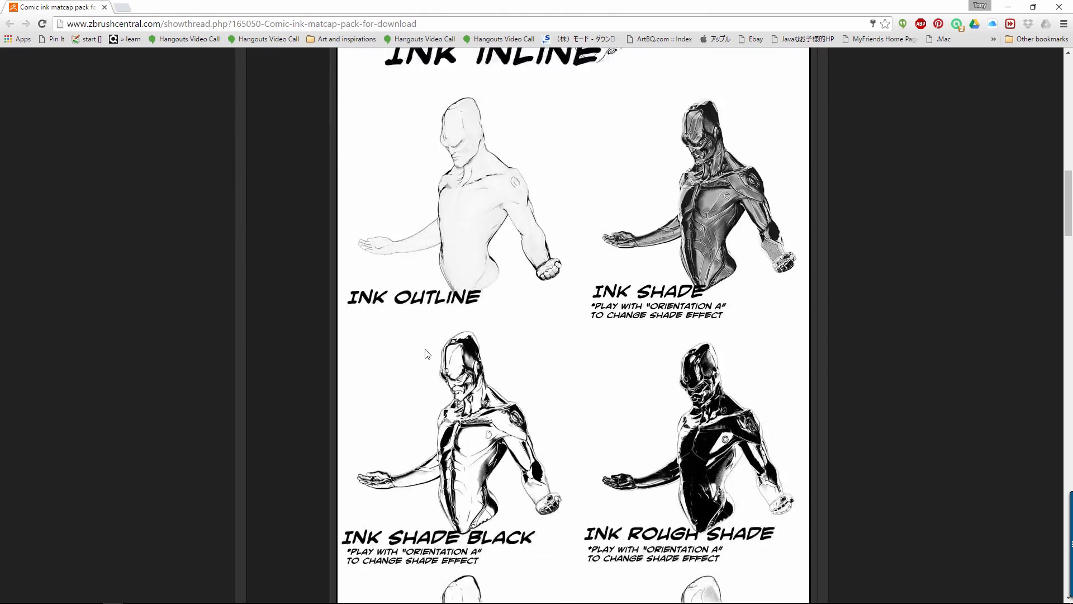
pyautogui.scroll(-20, 427, 354)
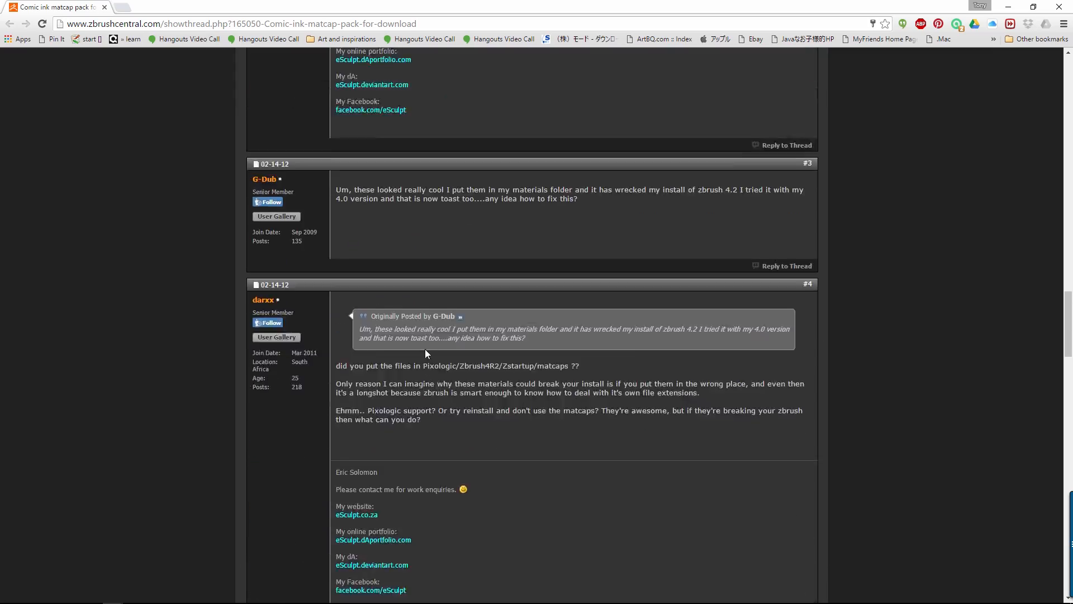
pyautogui.scroll(20, 425, 354)
pyautogui.scroll(-5, 624, 358)
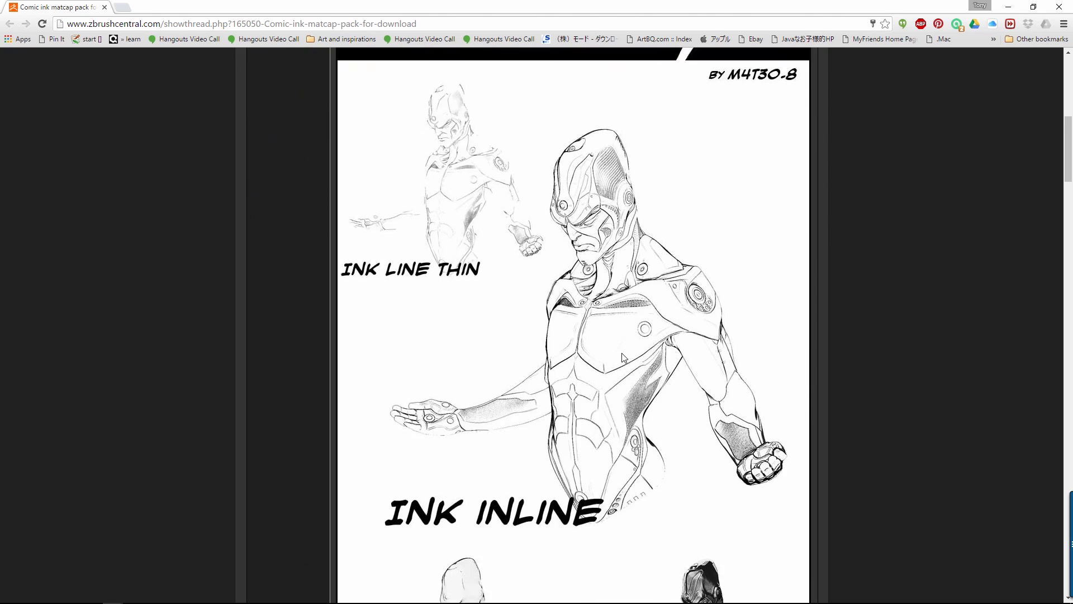
pyautogui.scroll(-2, 624, 358)
# Switch to ZBrush and inspect the mechpod's comic line-art material from several viewing angles
pyautogui.hotkey('alt', 'Tab')
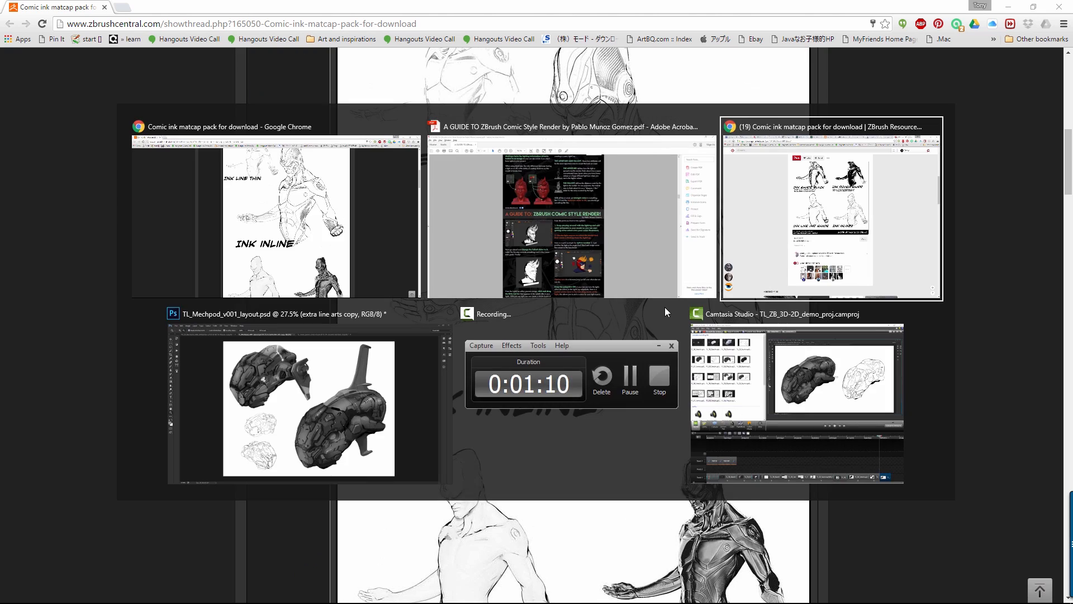
pyautogui.hotkey('alt', 'Tab')
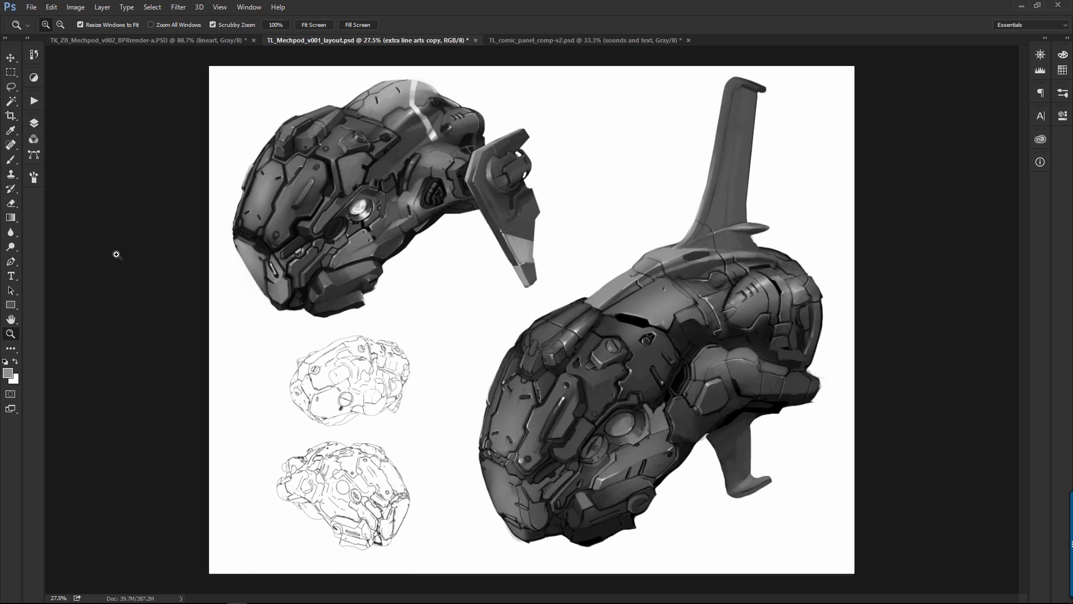
pyautogui.hotkey('alt', 'Tab')
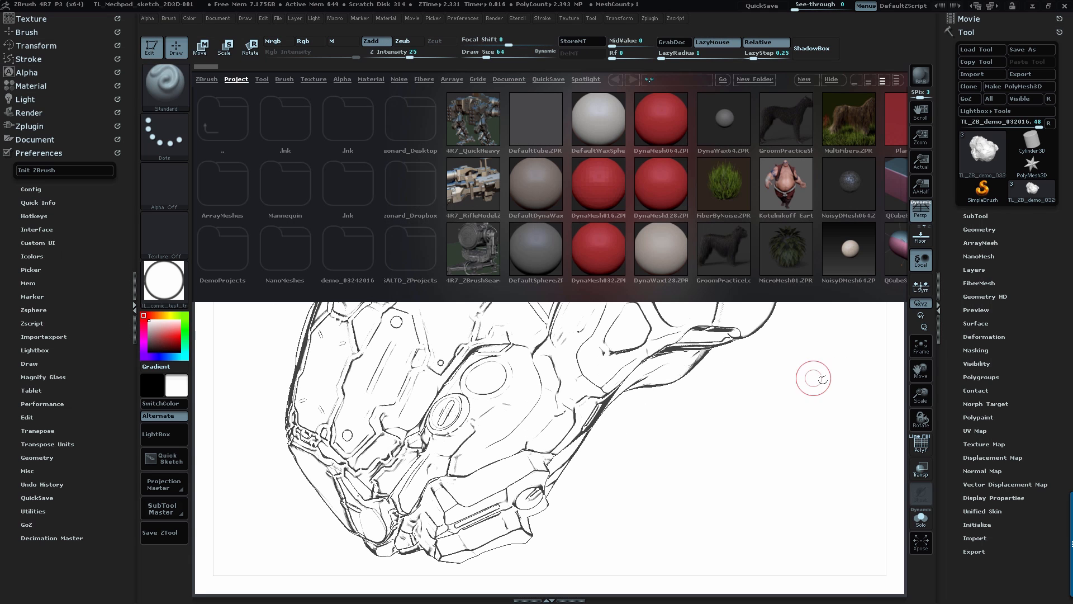
pyautogui.moveTo(814, 356); pyautogui.dragTo(433, 176)
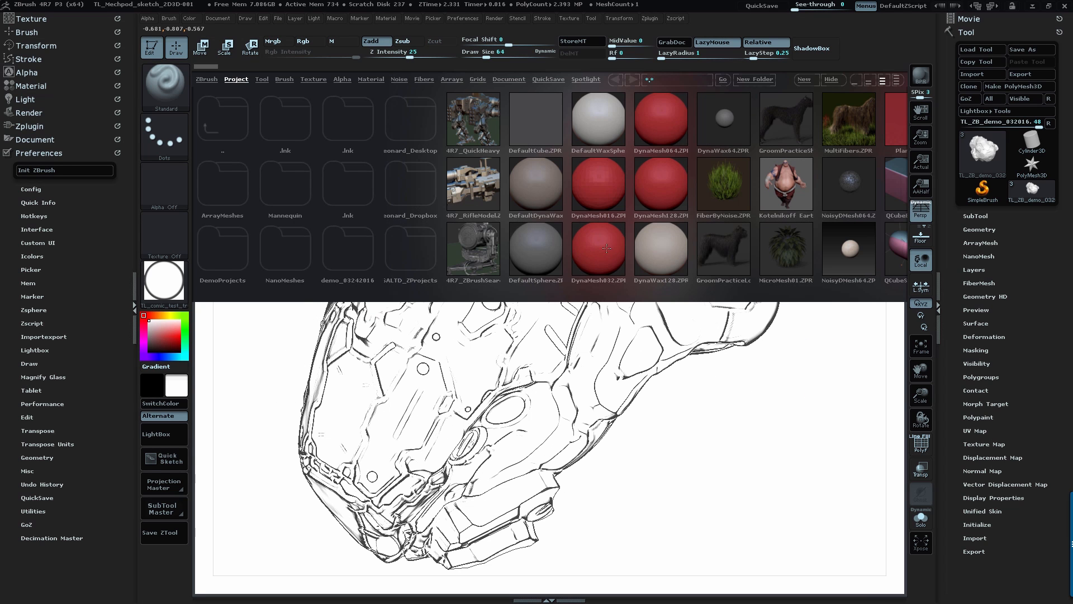
pyautogui.moveTo(764, 442); pyautogui.dragTo(551, 233)
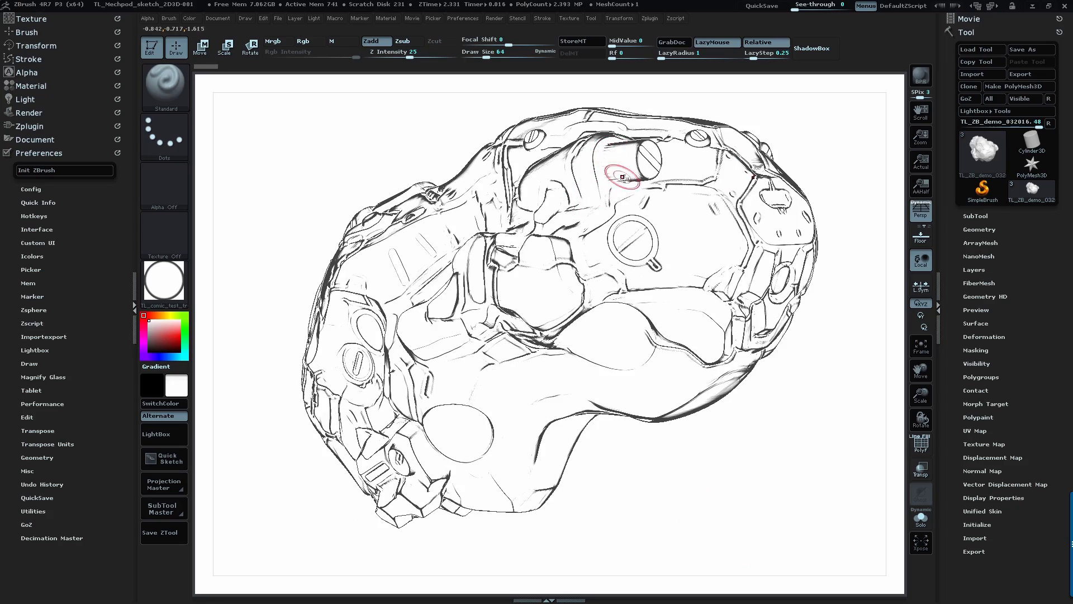
pyautogui.moveTo(623, 177); pyautogui.dragTo(271, 186)
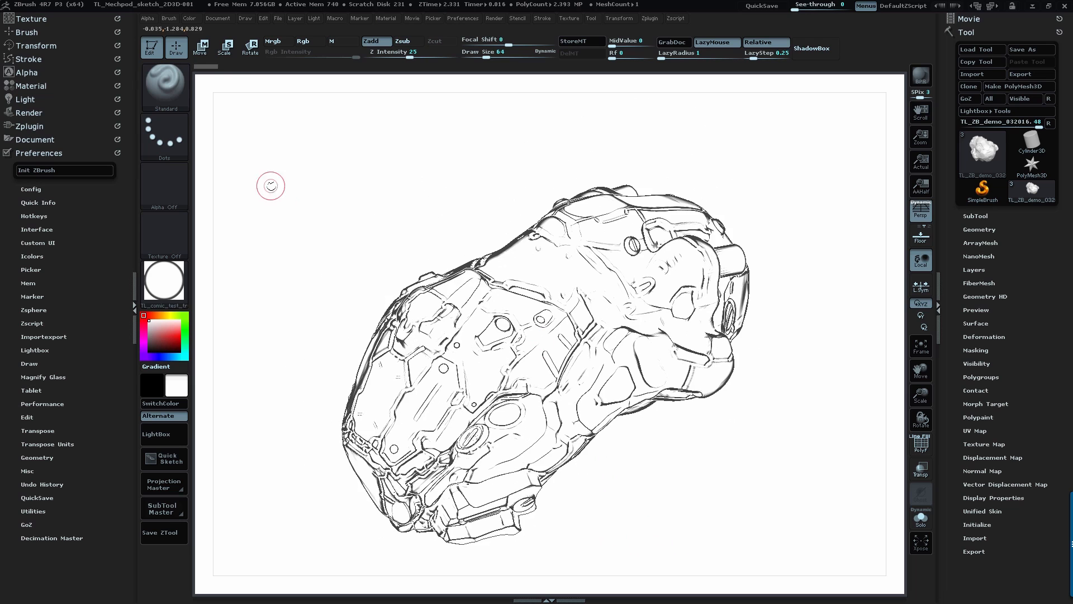
# Check the drawing and perspective settings, and open the mechpod's subtool list
pyautogui.click(246, 19)
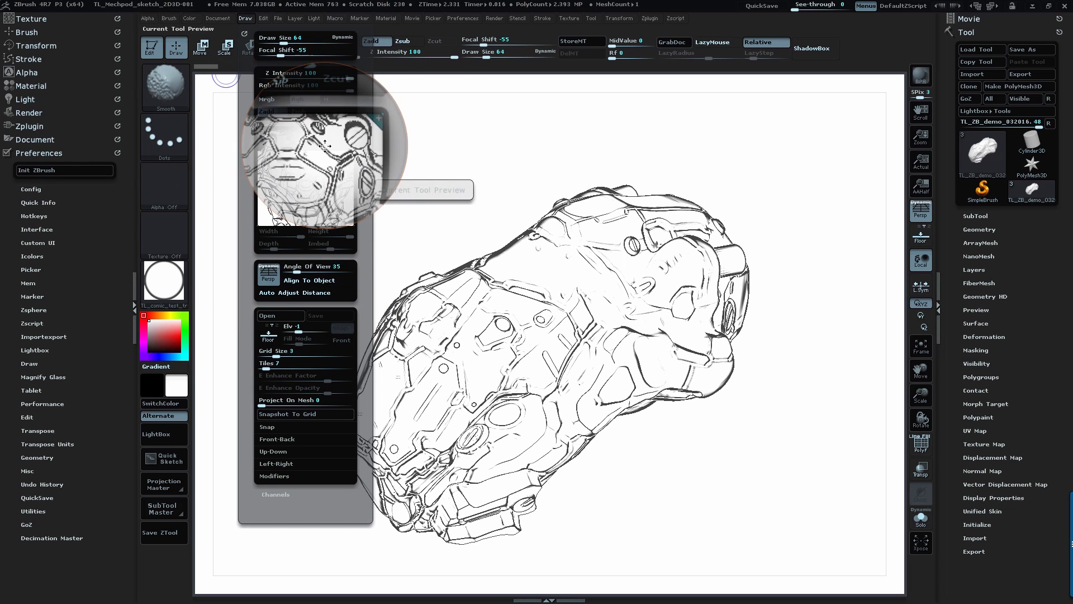
pyautogui.moveTo(706, 430); pyautogui.dragTo(665, 447)
pyautogui.click(976, 215)
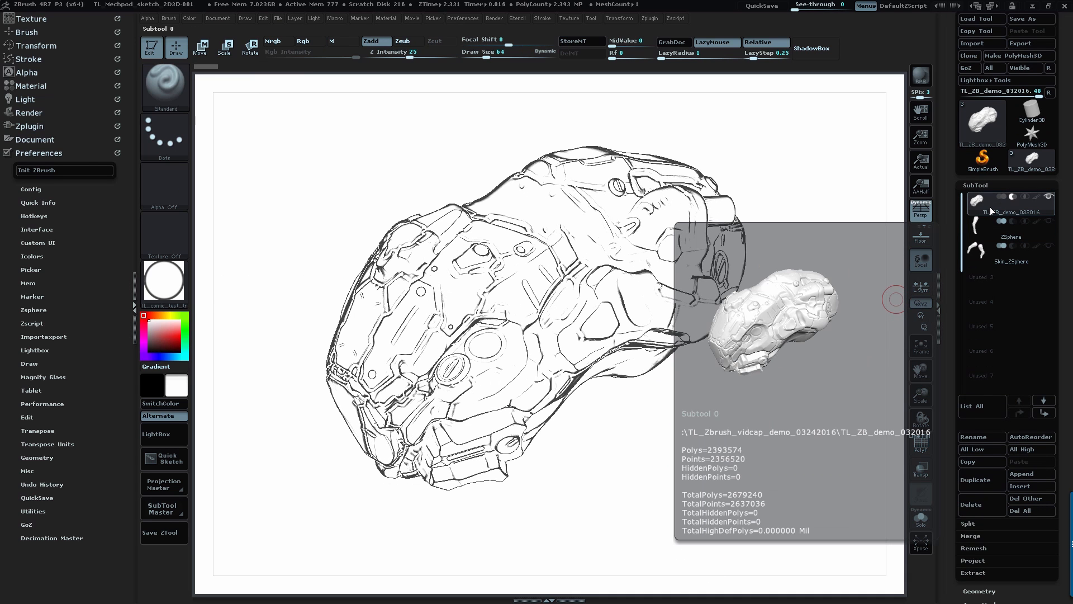
# Switch back to Chrome and compare the Ink Outline, Ink Shade, Ink Shade Black and Ink Rough Shade samples
pyautogui.hotkey('alt', 'Tab')
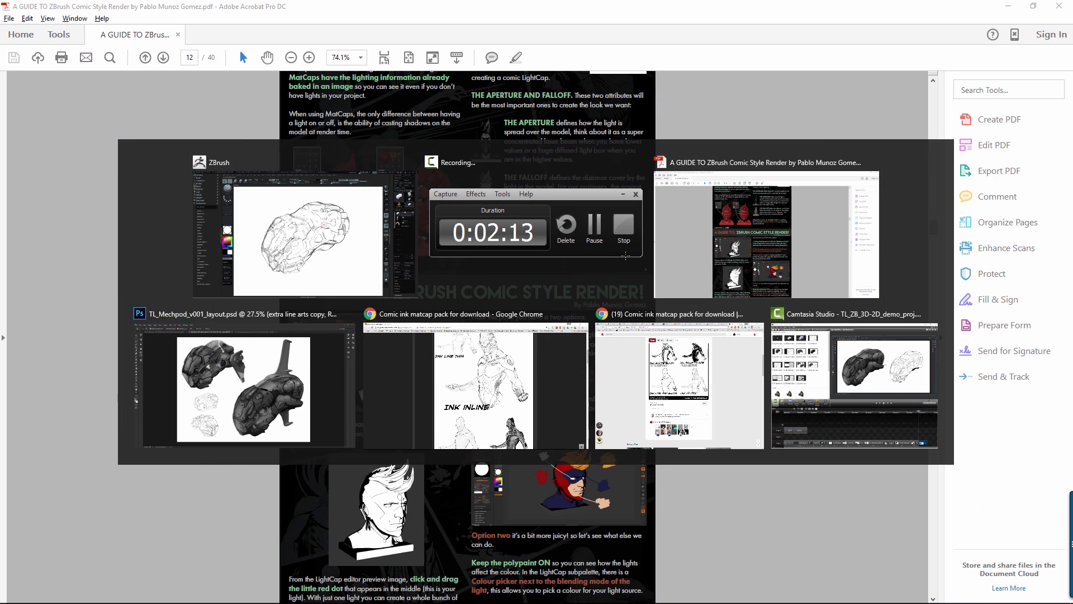
pyautogui.hotkey('alt', 'Tab')
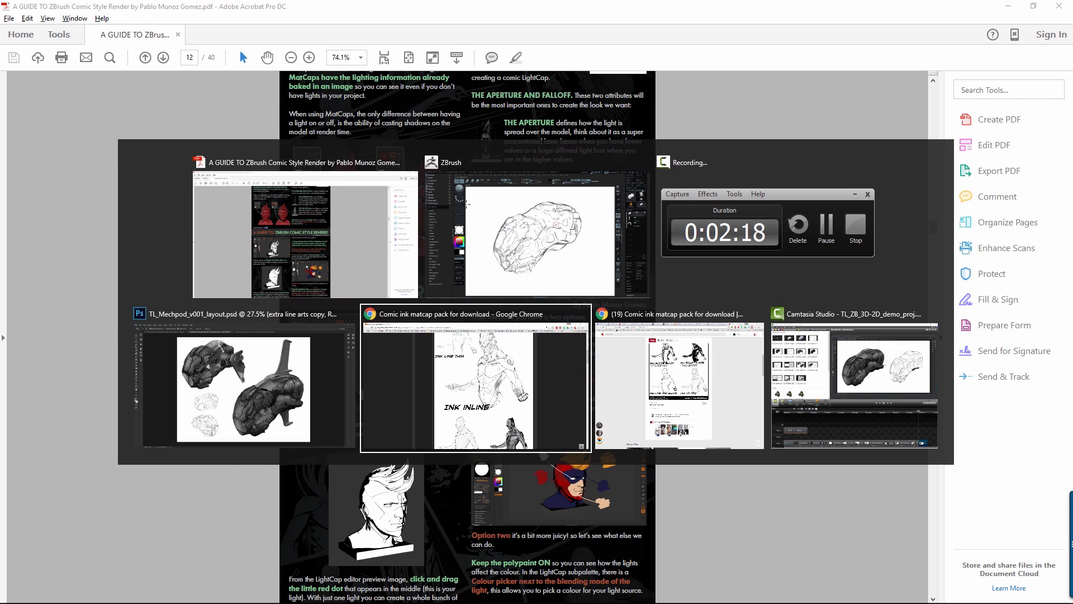
pyautogui.scroll(-5, 499, 257)
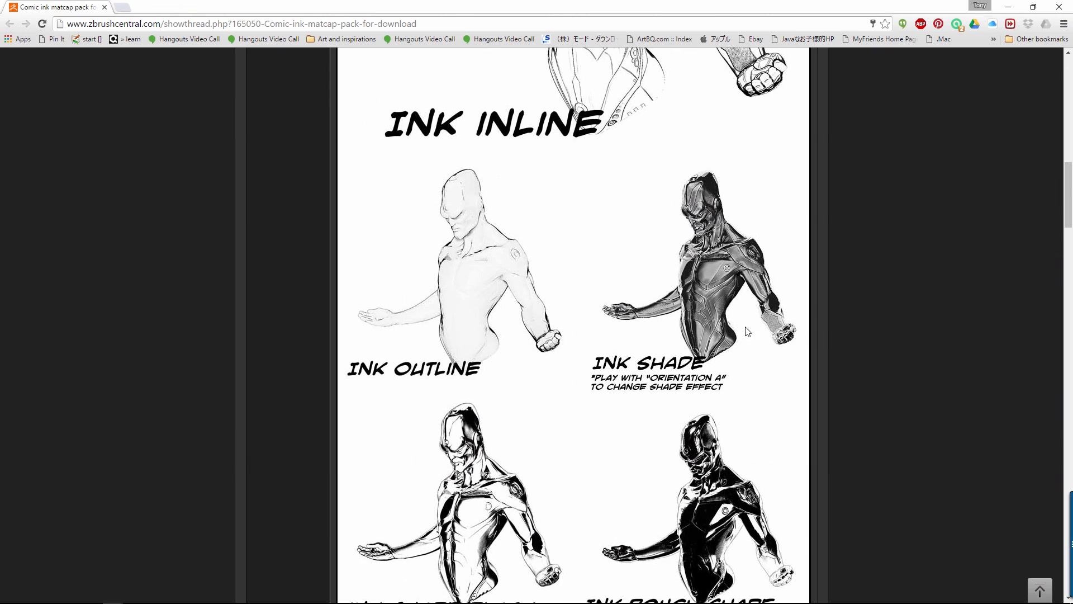
pyautogui.scroll(-4, 540, 391)
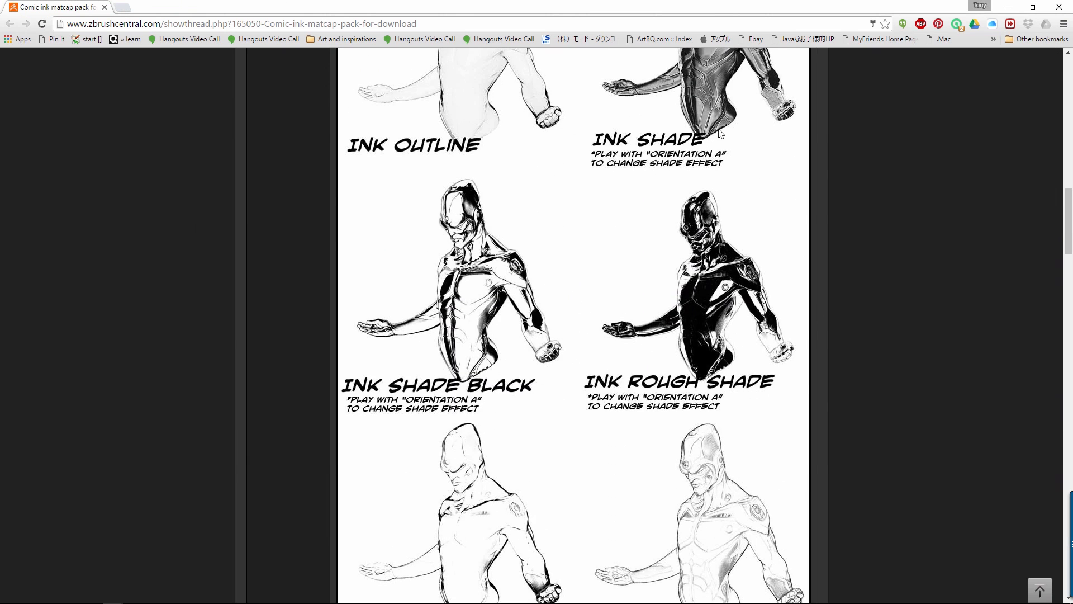
# Return to ZBrush and open the shader modifiers of the mechpod's comic test tri-shade material
pyautogui.hotkey('alt', 'Tab')
pyautogui.click(40, 86)
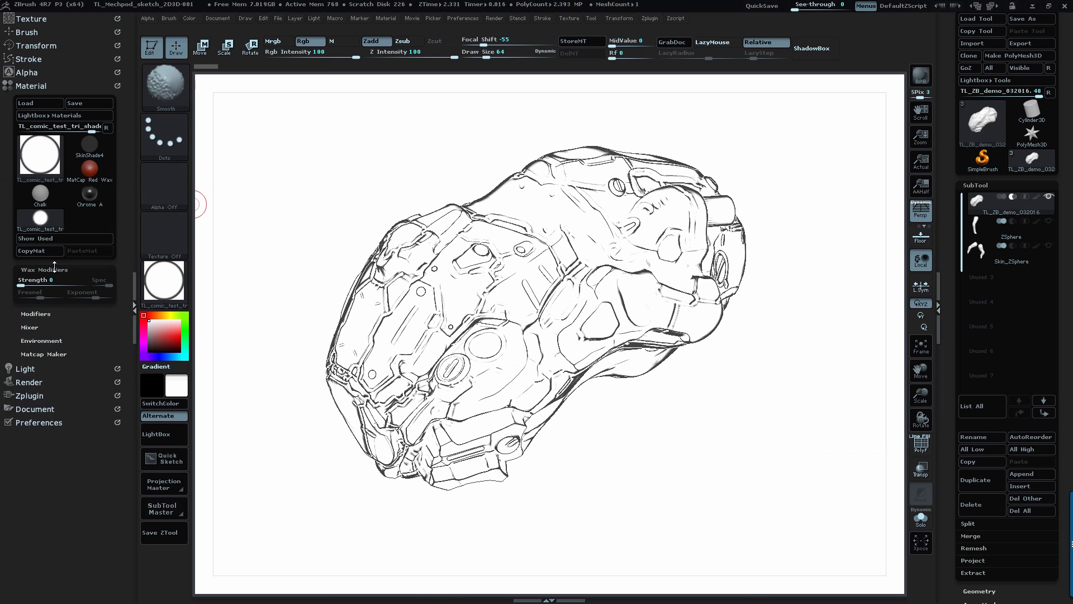
pyautogui.click(35, 283)
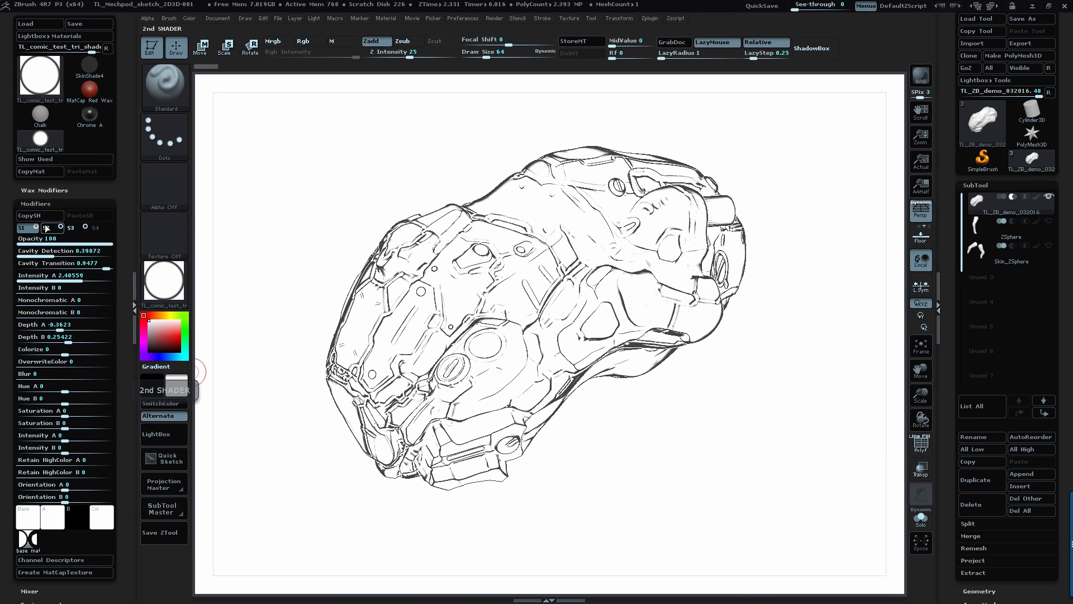
# Look at the multi-shader standard materials DoubleShade1 and QuadShaders in the material library
pyautogui.click(163, 280)
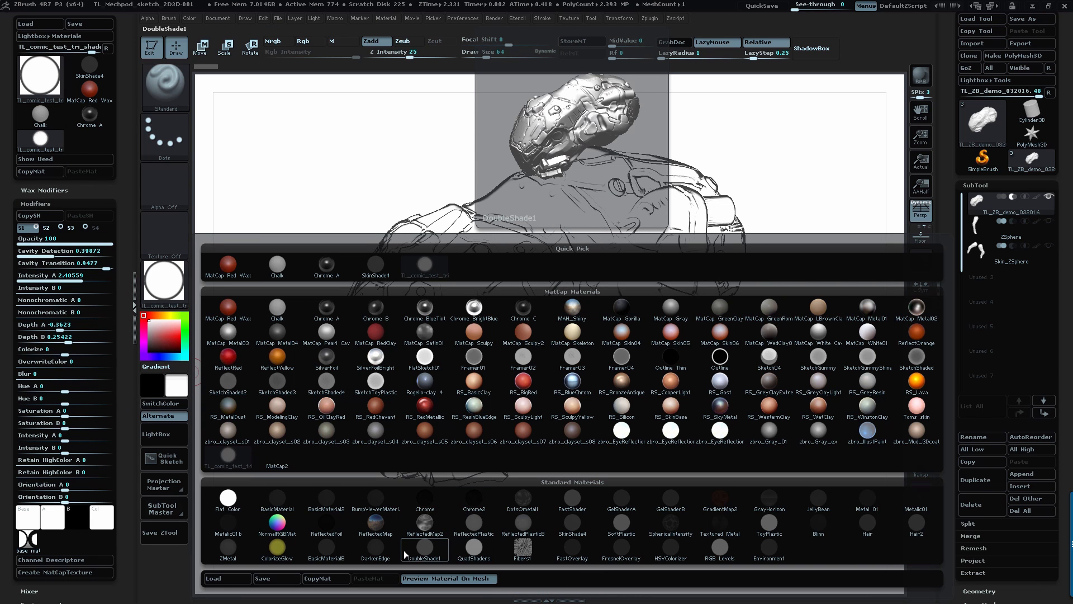
pyautogui.press('shift')
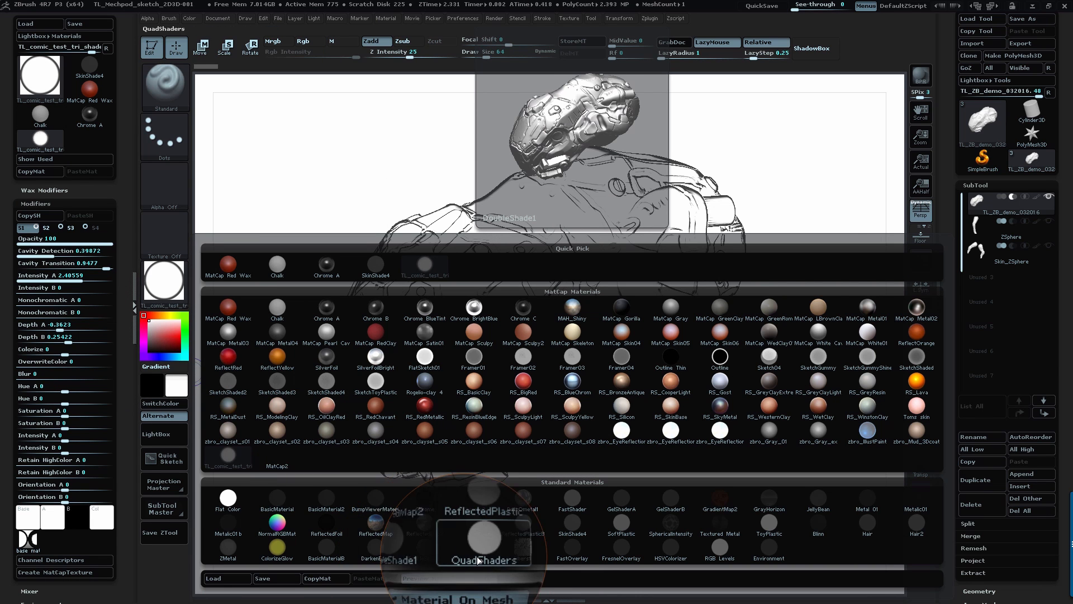
pyautogui.press('shift')
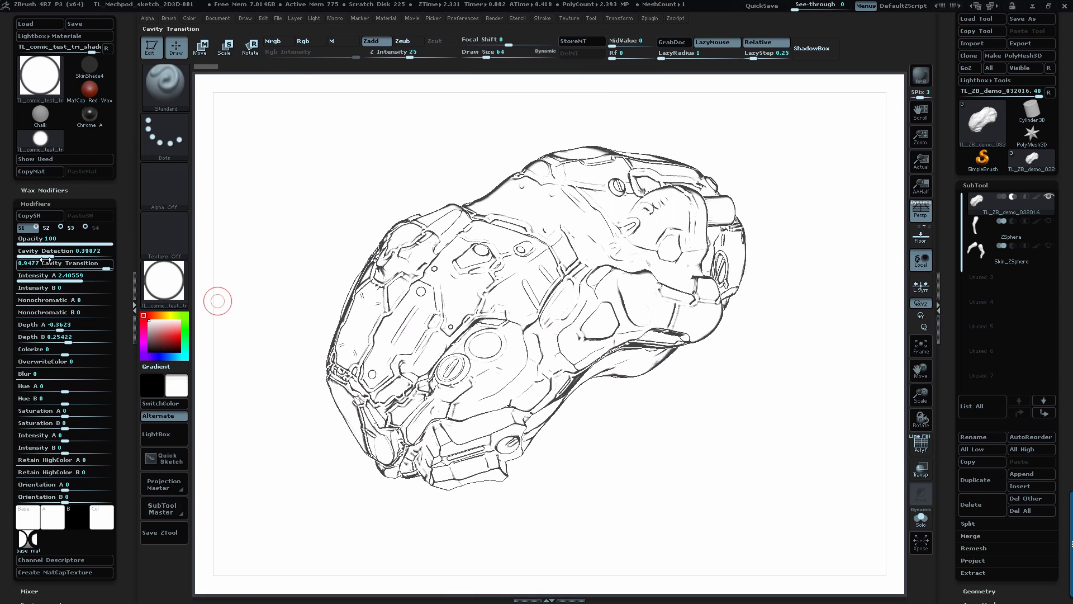
# Examine the first shader's Cavity Detection and Cavity Transition settings, and collapse the material modifiers
pyautogui.press('shift')
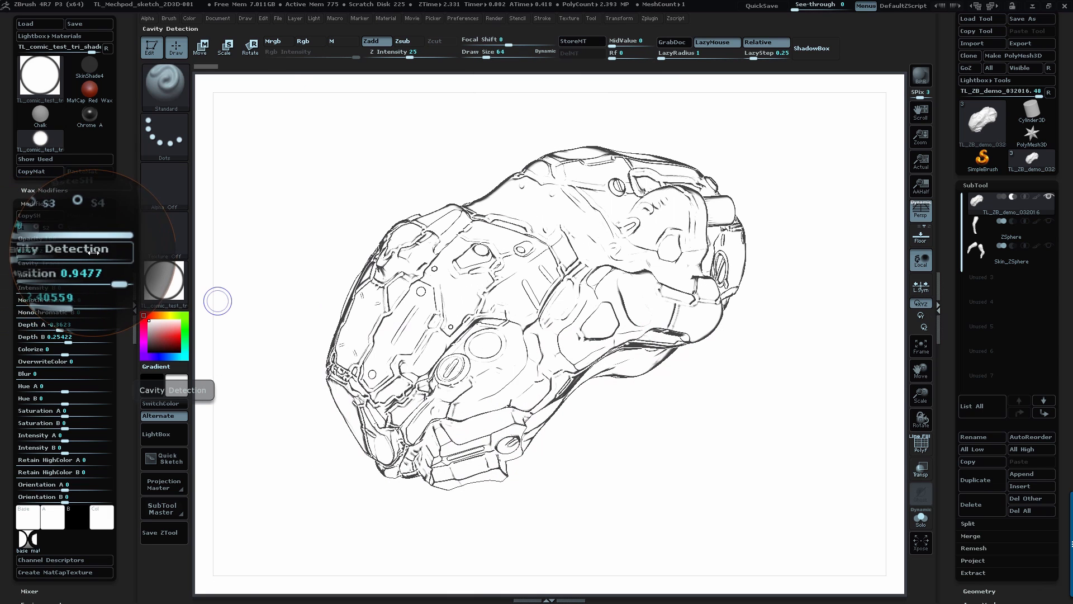
pyautogui.press('shift')
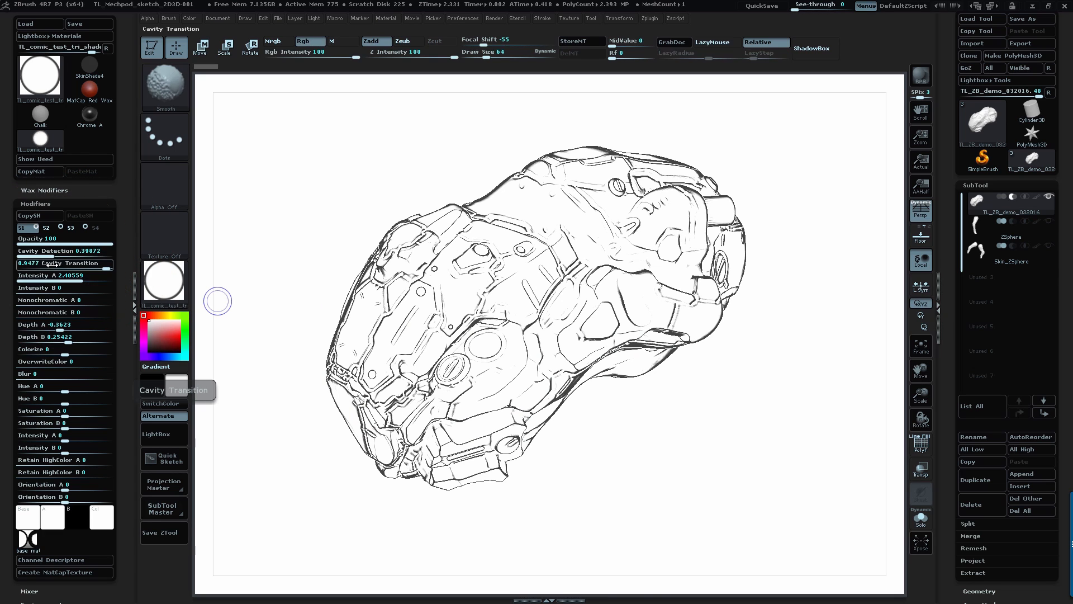
pyautogui.click(36, 204)
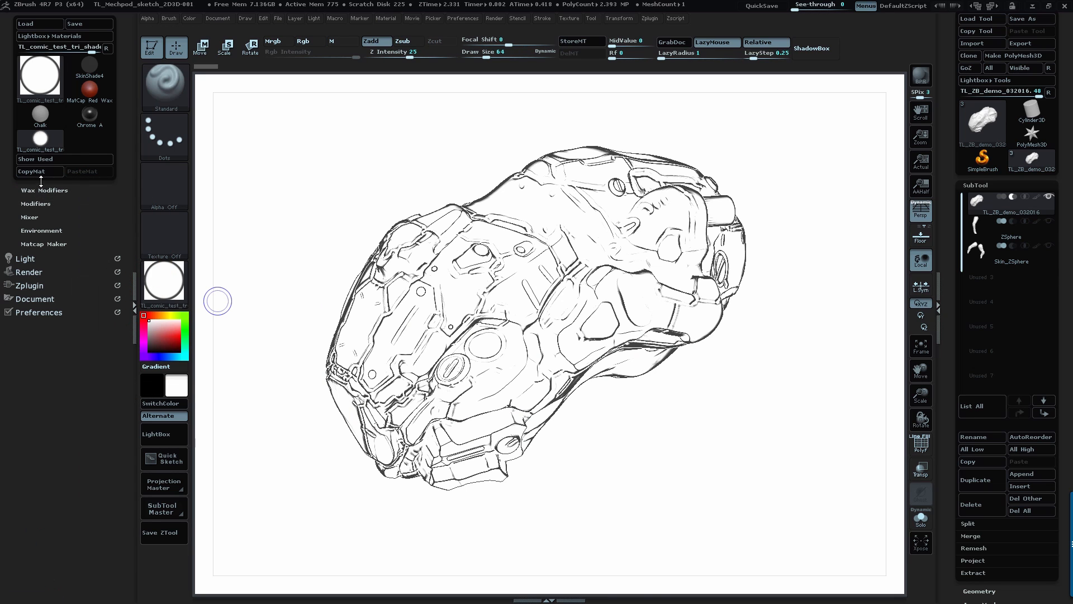
# Open the render properties and examine the 3D Shading Intensity setting
pyautogui.click(28, 272)
pyautogui.click(71, 120)
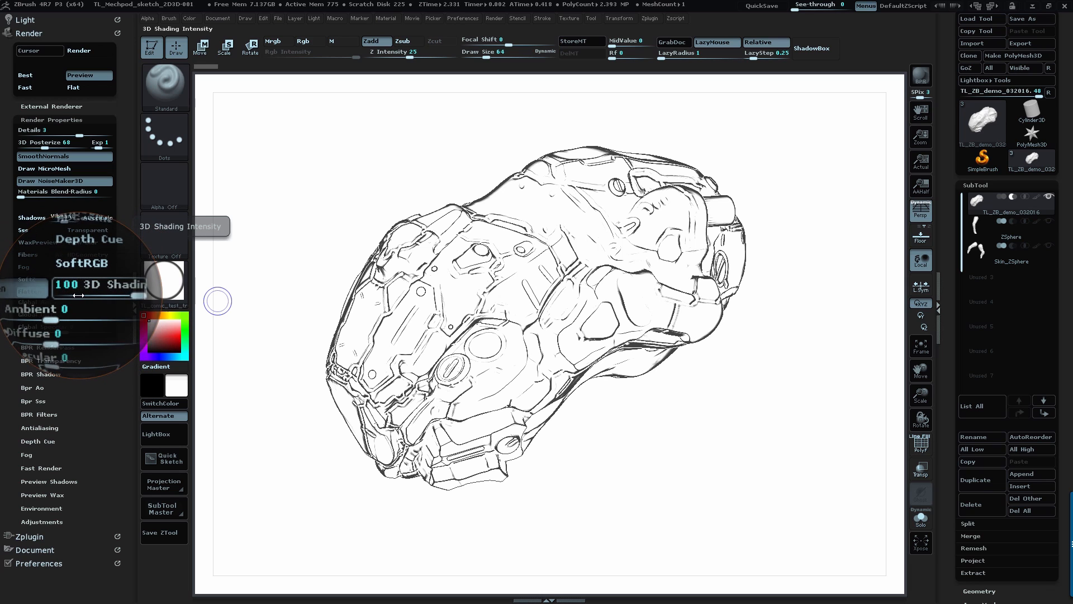
pyautogui.press('shift')
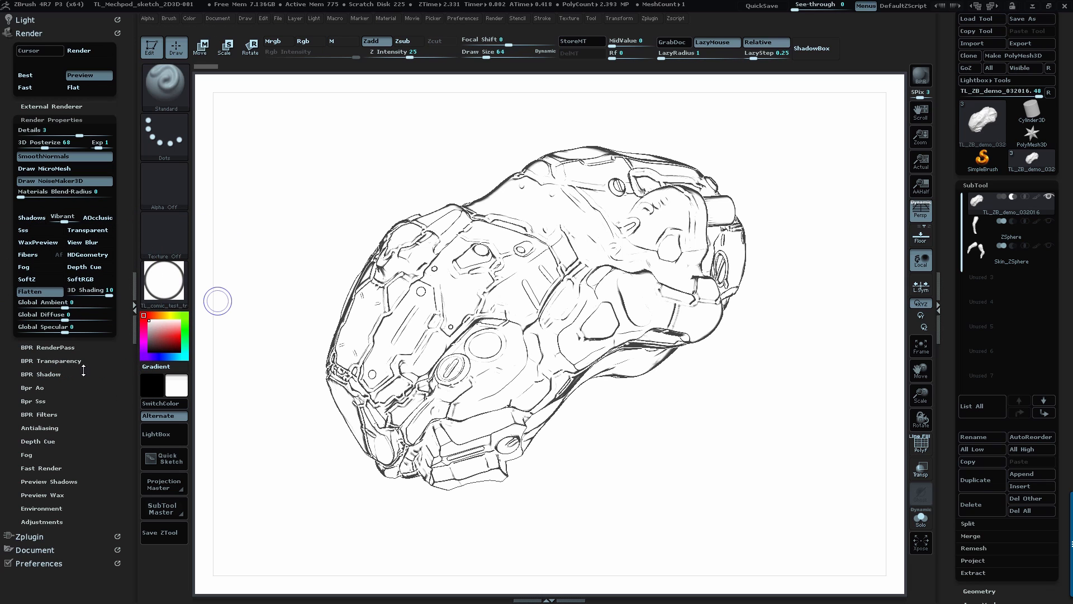
# Examine the BPR render pass maps and the settings of the first BPR filter
pyautogui.click(48, 347)
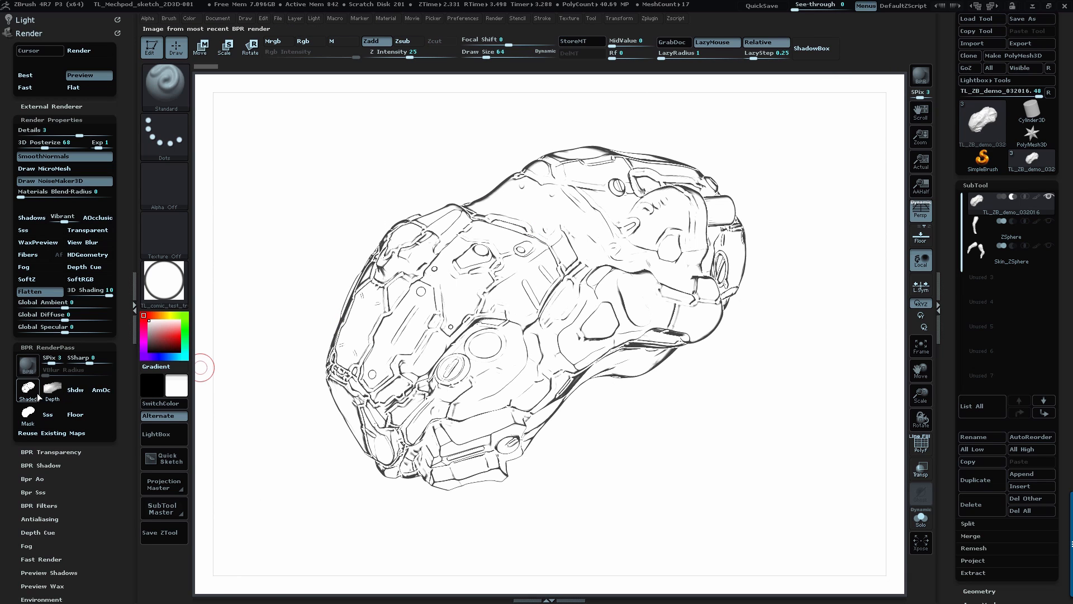
pyautogui.moveTo(29, 393)
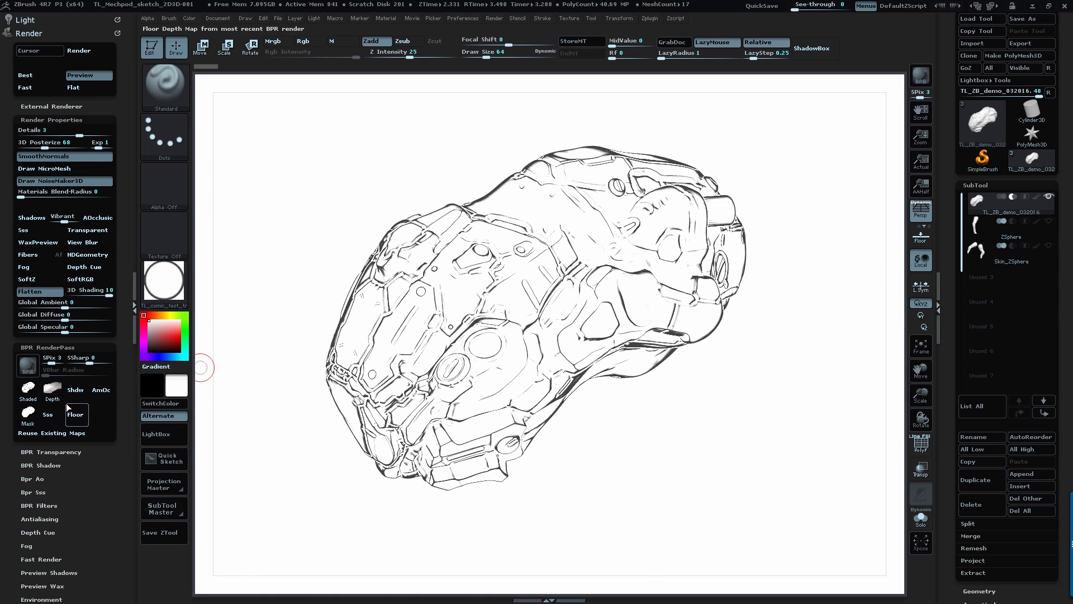
pyautogui.moveTo(114, 487); pyautogui.dragTo(104, 385)
pyautogui.click(51, 224)
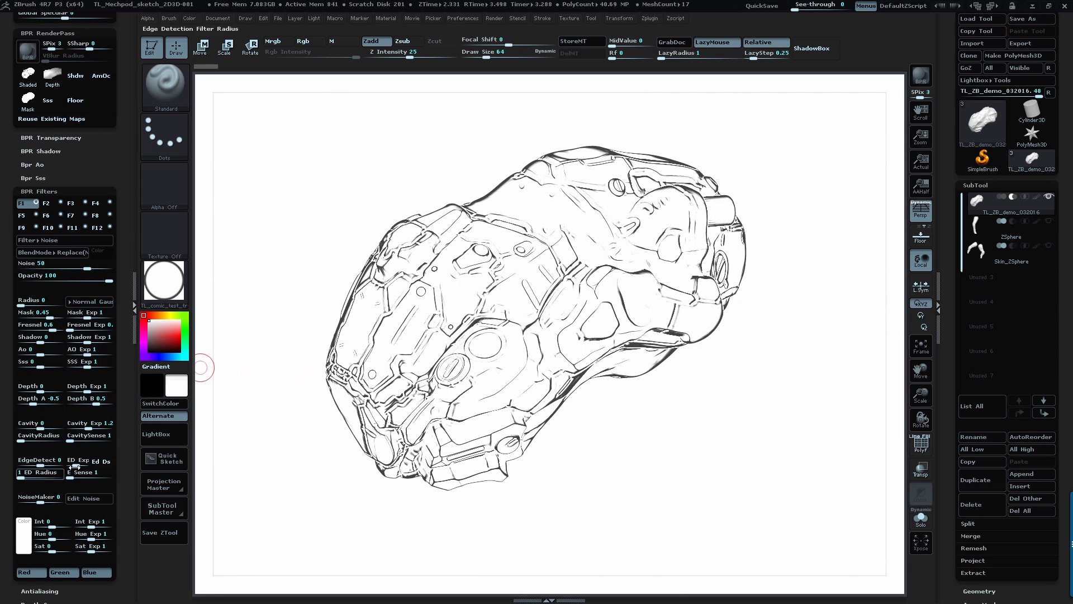
# Collapse the BPR filter, render pass and render property settings
pyautogui.moveTo(125, 222); pyautogui.dragTo(57, 414)
pyautogui.click(57, 413)
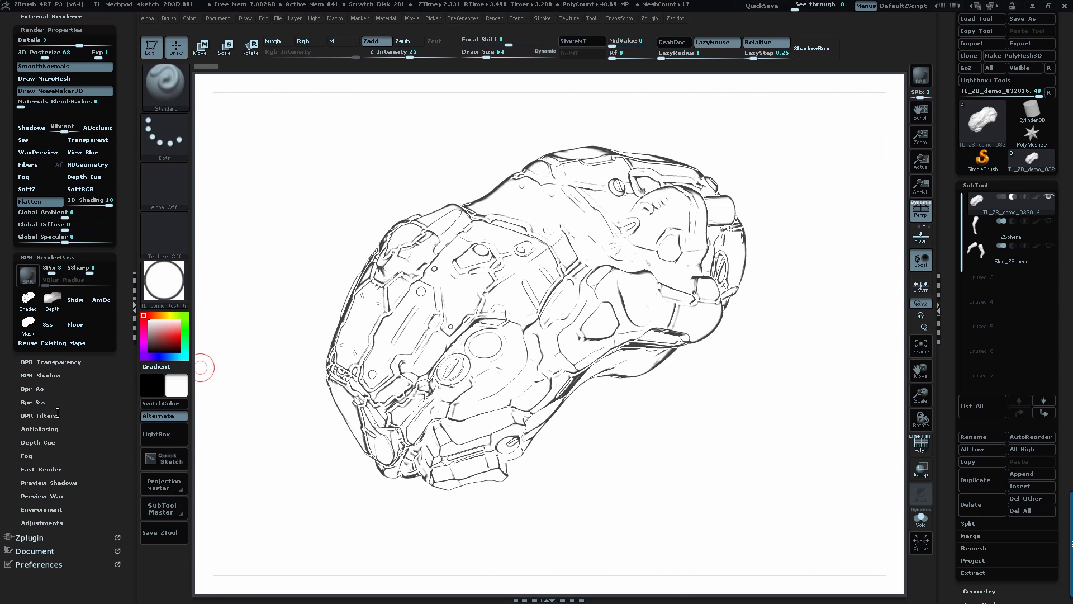
pyautogui.moveTo(114, 461); pyautogui.dragTo(105, 541)
pyautogui.click(42, 199)
pyautogui.click(96, 209)
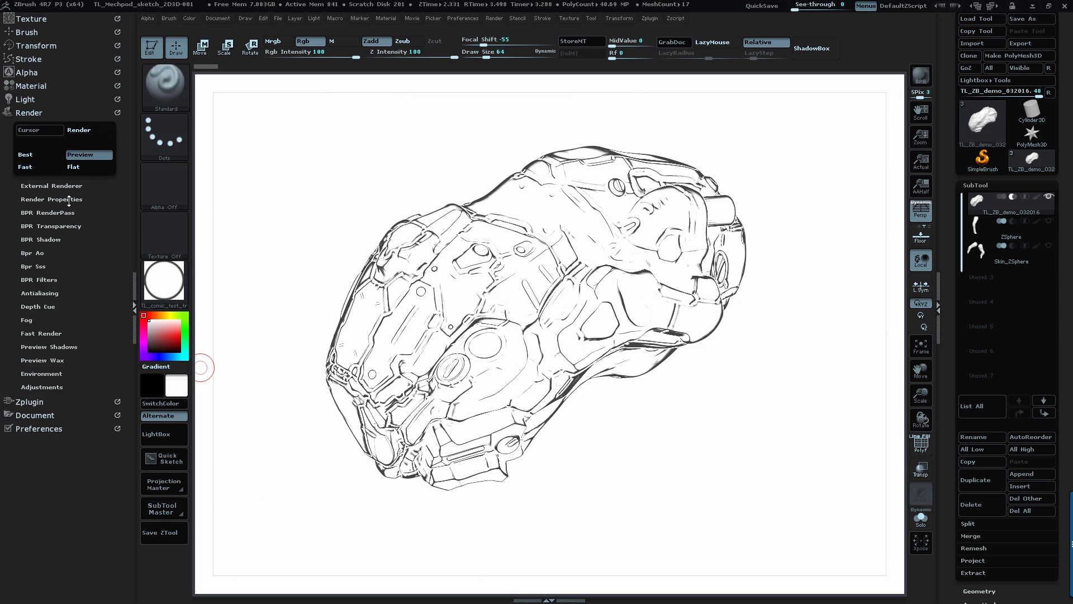
pyautogui.click(69, 199)
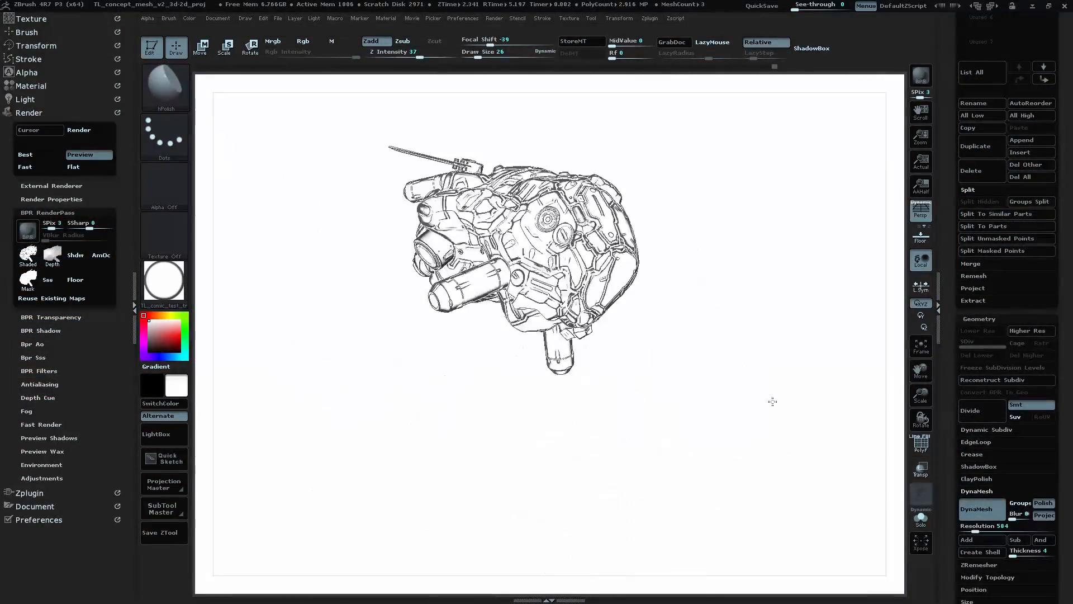
# Export the mech's shaded BPR pass as the Photoshop file TL_conmesh_v2_zb2D_render_doc6_bpr
pyautogui.moveTo(779, 386); pyautogui.dragTo(637, 311)
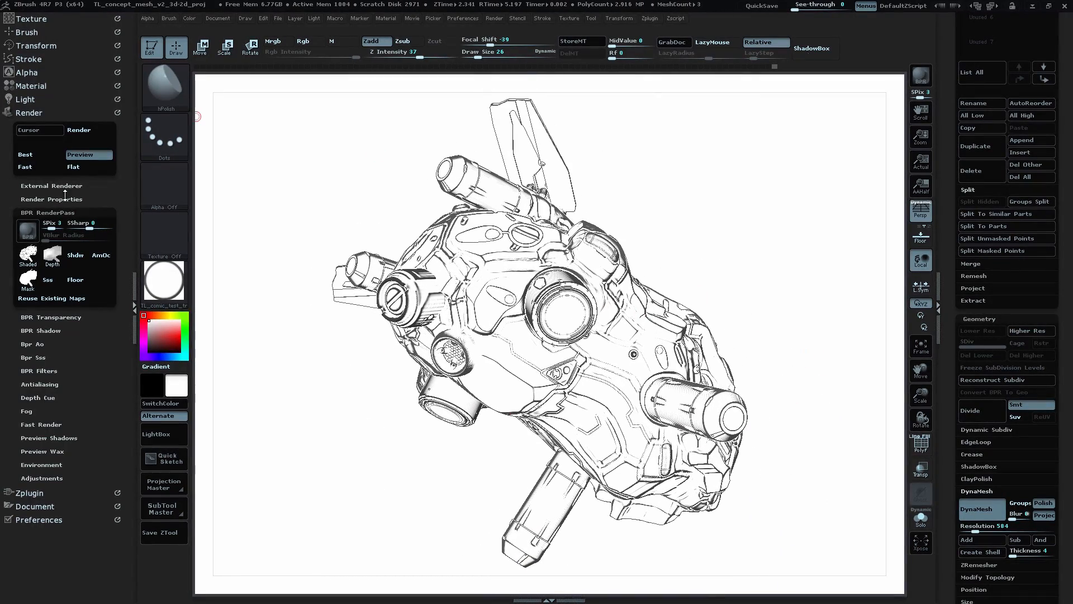
pyautogui.click(28, 255)
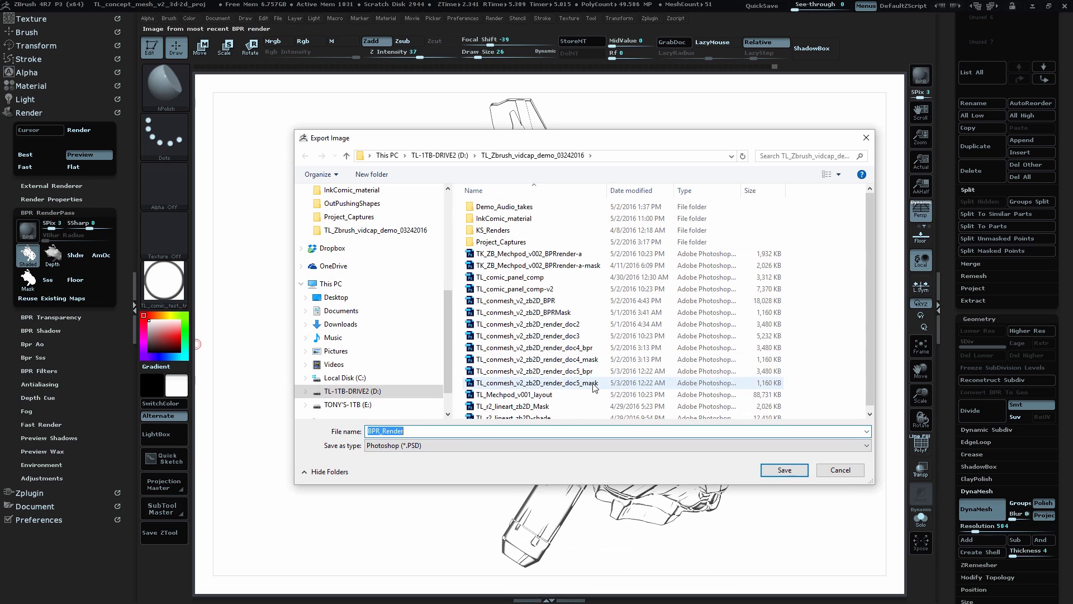
pyautogui.click(576, 371)
pyautogui.click(471, 431)
pyautogui.press('BackSpace')
pyautogui.write('6')
pyautogui.click(781, 476)
# Export the mech's BPR mask pass as the Photoshop file TL_conmesh_v2_zb2D_render_doc6_mask
pyautogui.click(28, 279)
pyautogui.click(581, 383)
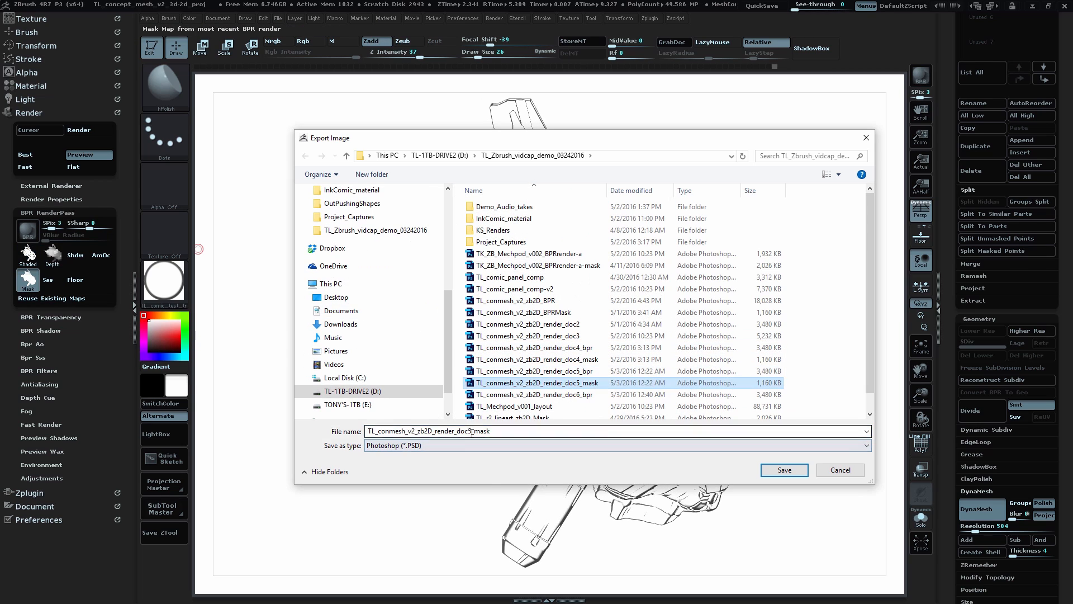
pyautogui.click(472, 431)
pyautogui.press('BackSpace')
pyautogui.write('6')
pyautogui.click(783, 472)
# Switch to Photoshop and open the TL_conmesh_v2_zb2D_render_doc6 bpr and mask files together
pyautogui.hotkey('alt', 'Tab')
pyautogui.click(34, 139)
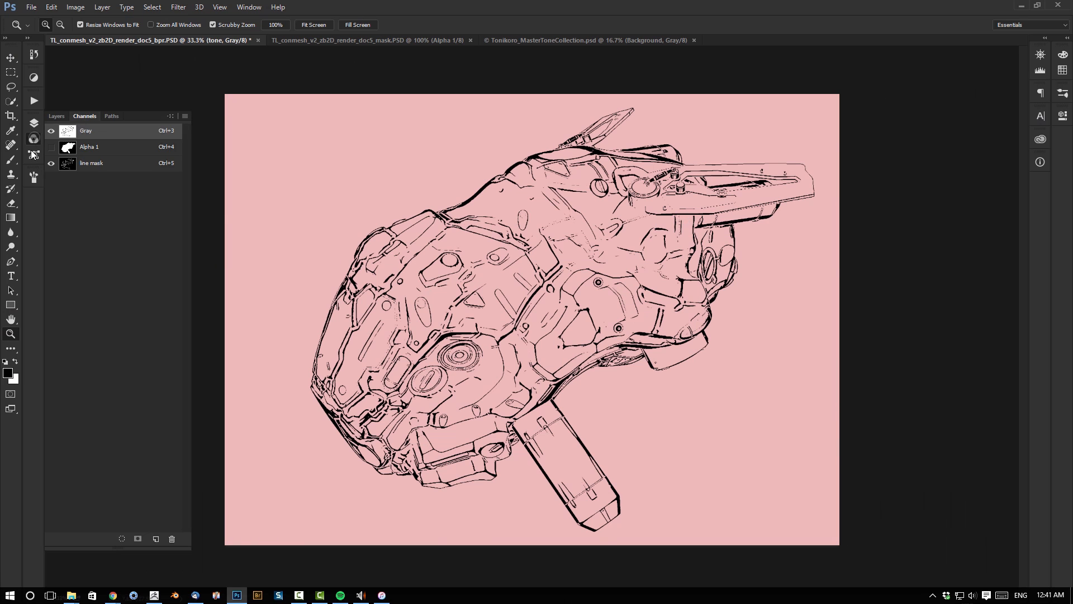
pyautogui.click(51, 163)
pyautogui.hotkey('ctrl', 'o')
pyautogui.moveTo(743, 276); pyautogui.dragTo(744, 312)
pyautogui.click(503, 328)
pyautogui.keyDown('shift'); pyautogui.click(503, 339); pyautogui.keyUp('shift')
pyautogui.click(656, 433)
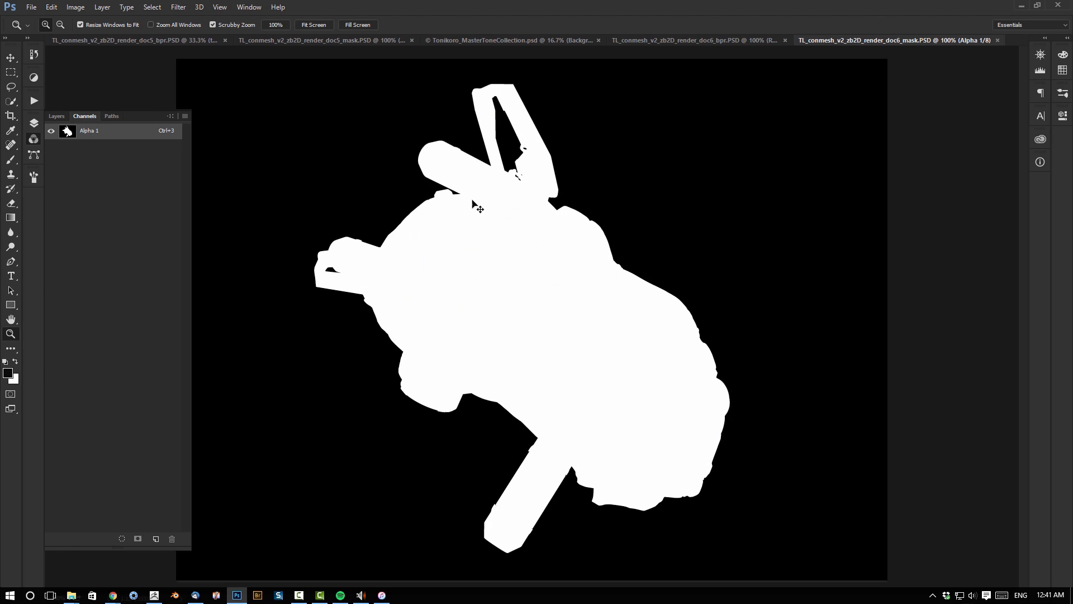
# Copy the mask image and paste it into a new alpha channel of the doc6 bpr document
pyautogui.hotkey('ctrl', 'c')
pyautogui.keyDown('alt'); pyautogui.click(585, 380); pyautogui.keyUp('alt')
pyautogui.hotkey('ctrl', 'shift', 'Tab')
pyautogui.click(34, 140)
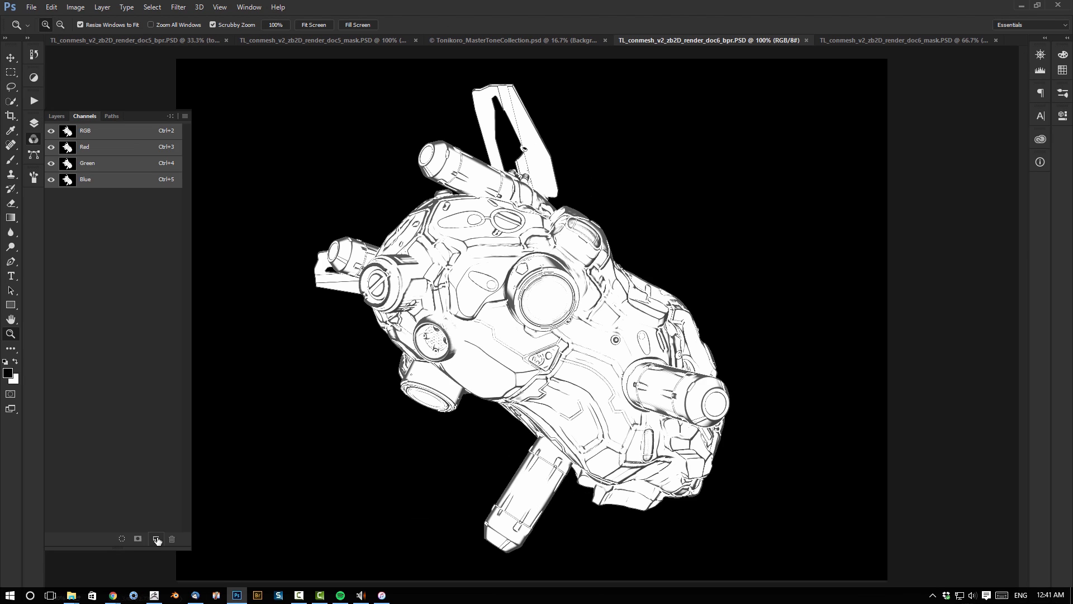
pyautogui.click(156, 539)
pyautogui.hotkey('ctrl', 'v')
# Load the alpha channel as a selection, invert it and fill the black background around the mech with white
pyautogui.moveTo(124, 197); pyautogui.dragTo(122, 539)
pyautogui.hotkey('ctrl', 'shift', 'i')
pyautogui.hotkey('ctrl', '2')
pyautogui.click(56, 116)
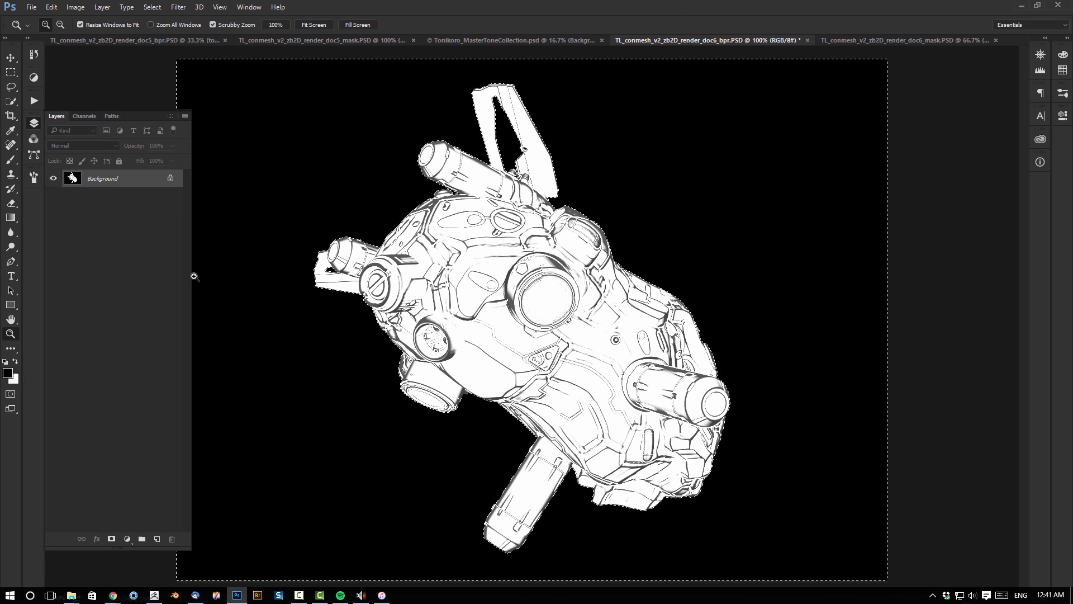
pyautogui.hotkey('ctrl', 'BackSpace')
pyautogui.click(512, 340)
# Darken the mech's linework with a Levels adjustment
pyautogui.hotkey('ctrl', 'l')
pyautogui.moveTo(611, 412); pyautogui.dragTo(652, 414)
pyautogui.click(725, 306)
pyautogui.keyDown('alt'); pyautogui.click(719, 376); pyautogui.keyUp('alt')
pyautogui.keyDown('alt'); pyautogui.click(719, 376); pyautogui.keyUp('alt')
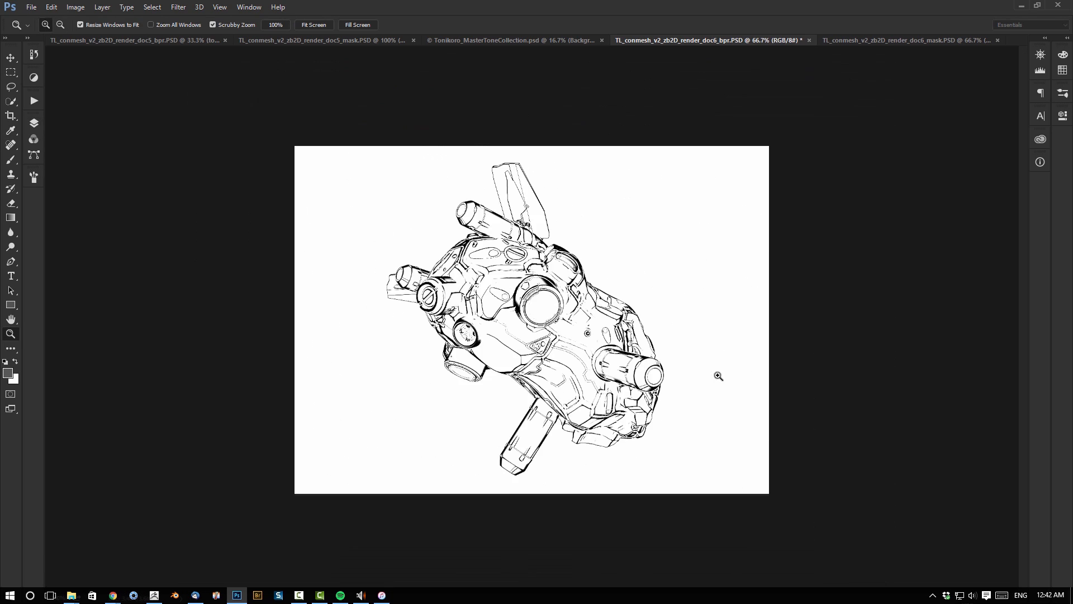
pyautogui.click(719, 376)
# Convert the image to grayscale and run the post scanning action on it
pyautogui.click(76, 8)
pyautogui.moveTo(83, 20)
pyautogui.click(223, 31)
pyautogui.click(34, 101)
pyautogui.click(120, 127)
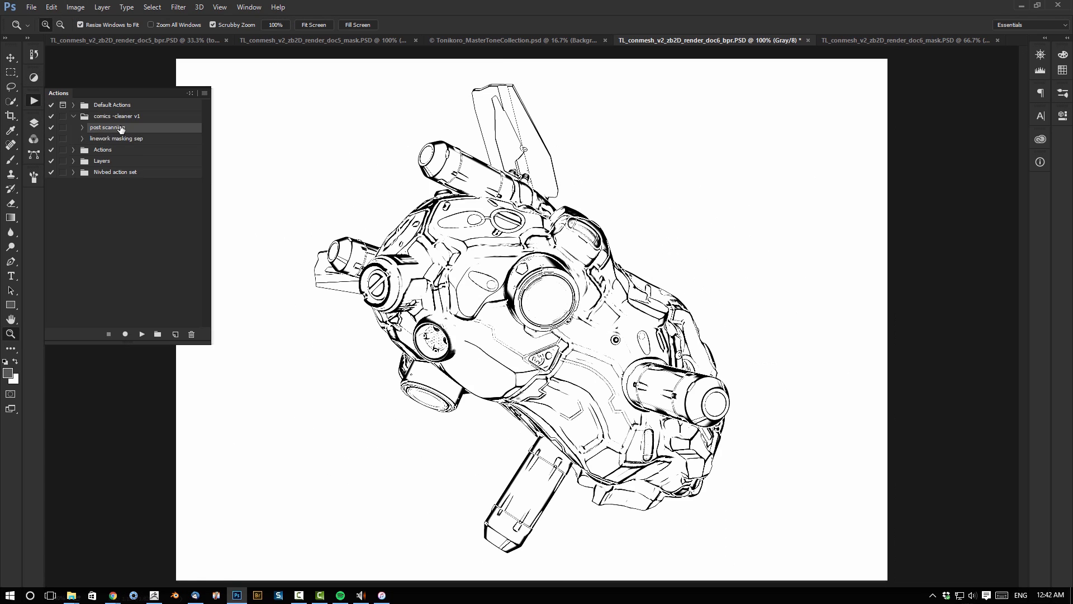
pyautogui.click(142, 334)
pyautogui.click(647, 372)
pyautogui.click(647, 372)
# Resize the image to 11 inches wide at a resolution of 300 pixels/inch
pyautogui.hotkey('ctrl', '1')
pyautogui.hotkey('ctrl', 'alt', 'i')
pyautogui.doubleClick(336, 370)
pyautogui.write('300')
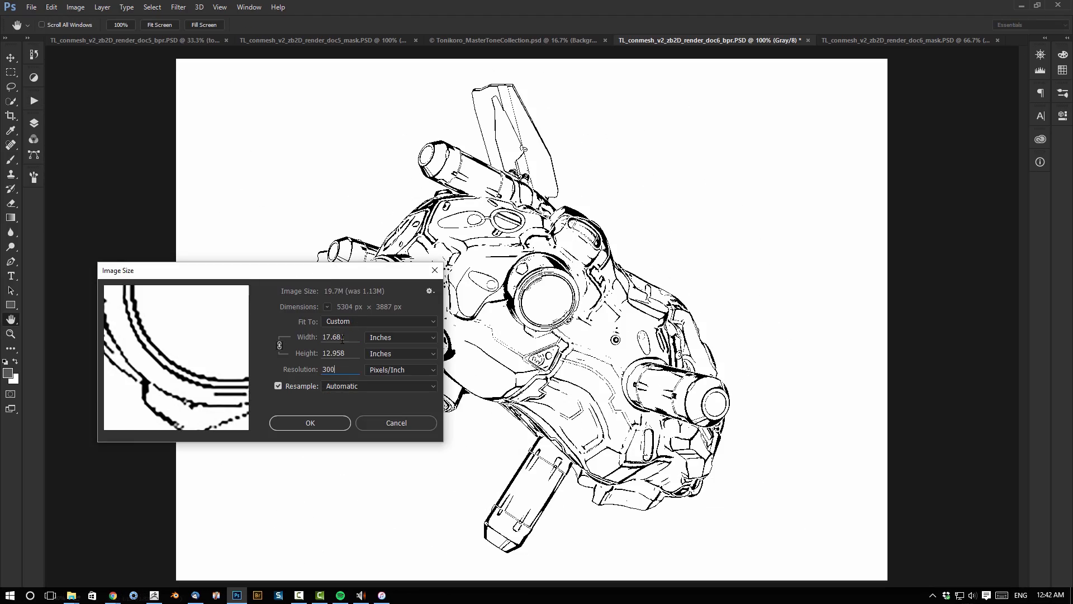
pyautogui.doubleClick(334, 337)
pyautogui.write('11')
pyautogui.press('Return')
# Run the post scanning action from its Threshold step on the enlarged line art
pyautogui.click(34, 123)
pyautogui.click(34, 100)
pyautogui.click(83, 128)
pyautogui.click(118, 247)
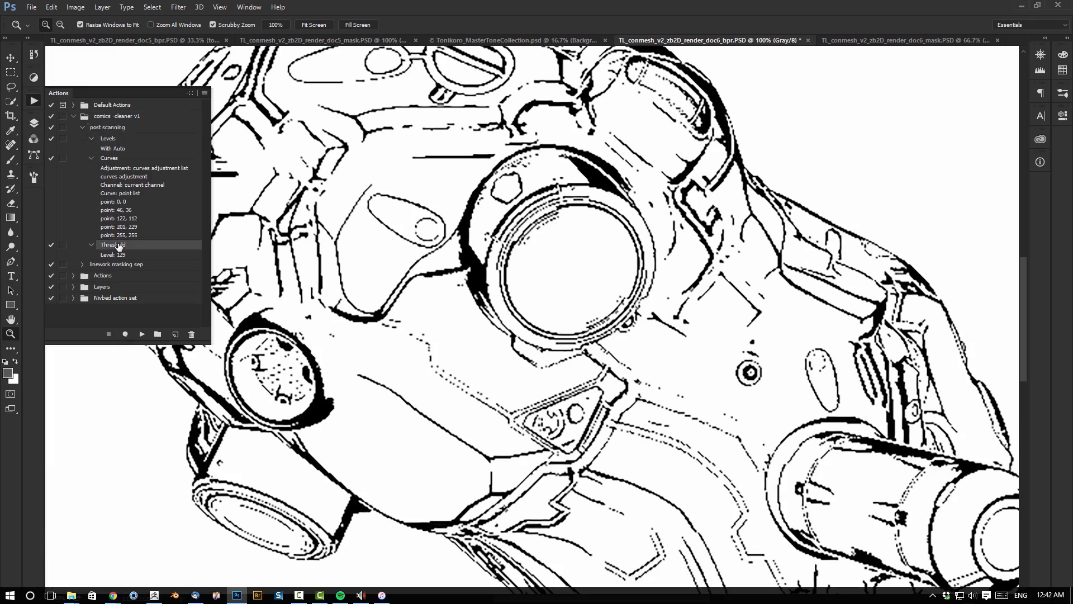
pyautogui.click(142, 335)
pyautogui.keyDown('alt'); pyautogui.click(622, 326); pyautogui.keyUp('alt')
pyautogui.keyDown('alt'); pyautogui.click(622, 327); pyautogui.keyUp('alt')
pyautogui.keyDown('alt'); pyautogui.click(623, 327); pyautogui.keyUp('alt')
pyautogui.keyDown('alt'); pyautogui.click(623, 327); pyautogui.keyUp('alt')
# Run the linework masking sep action to separate the drawing into lineart and tone layers
pyautogui.click(35, 123)
pyautogui.click(76, 7)
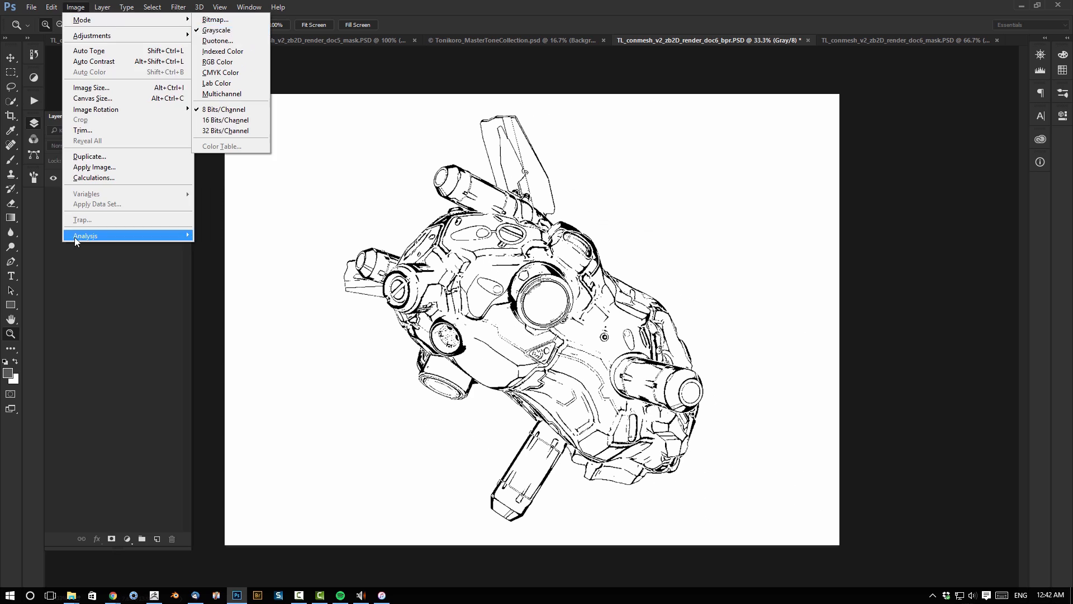
pyautogui.click(34, 101)
pyautogui.click(82, 127)
pyautogui.click(117, 139)
pyautogui.click(82, 139)
pyautogui.click(82, 139)
pyautogui.click(142, 335)
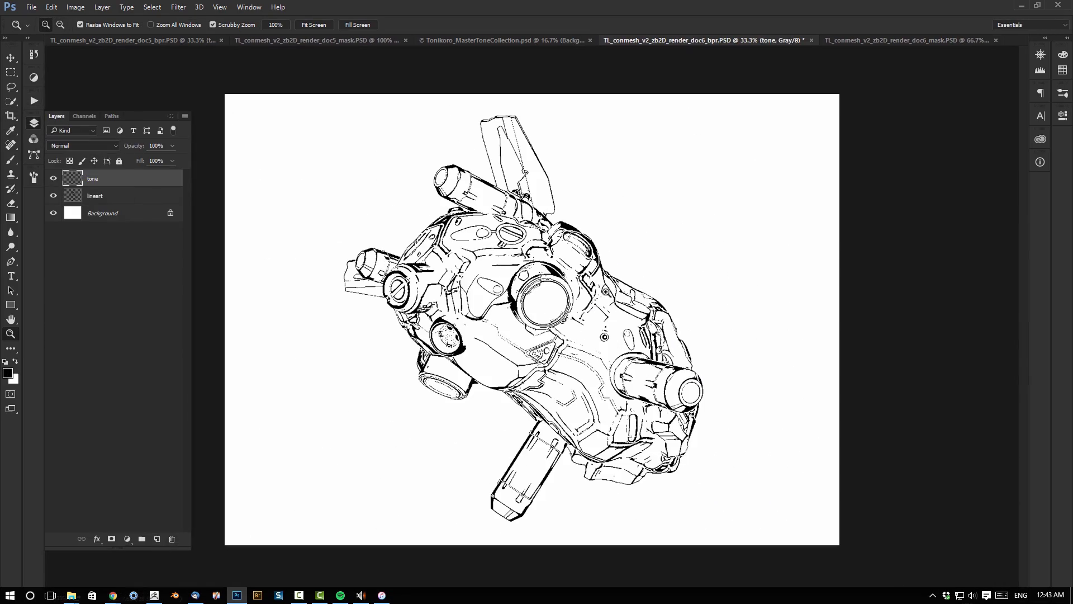
# Place the Tonikoro_MasterToneCollection document side by side with the doc6 bpr line art
pyautogui.moveTo(493, 42); pyautogui.dragTo(1027, 132)
pyautogui.click(713, 263)
pyautogui.click(713, 262)
pyautogui.click(713, 263)
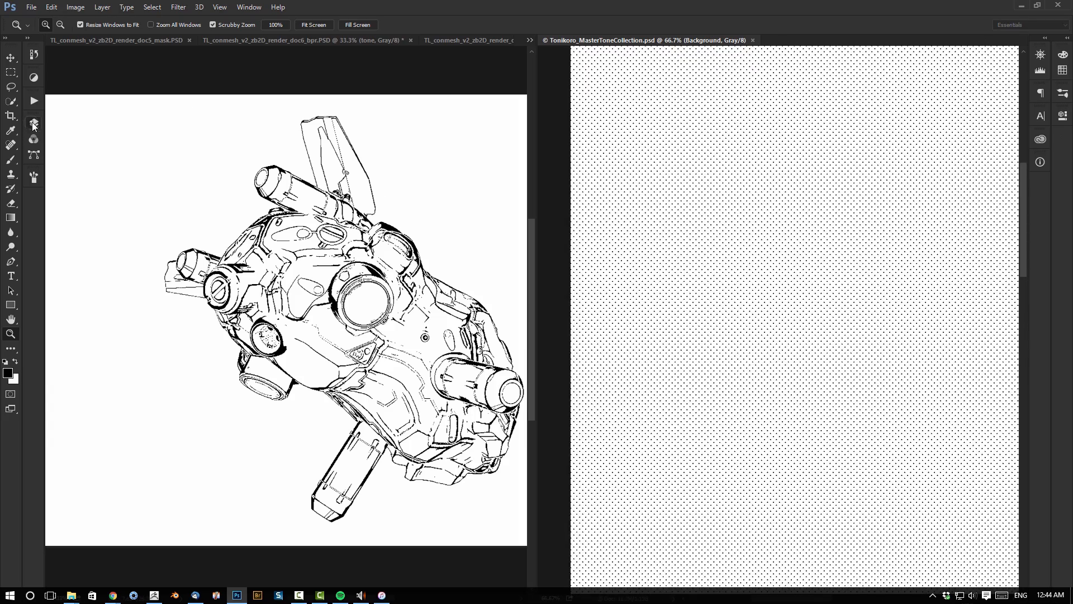
# In the tone collection, show only the 300Dpi-32.5Lpi group's 32.5Line-20% tone and select that layer
pyautogui.click(33, 126)
pyautogui.click(53, 292)
pyautogui.click(53, 240)
pyautogui.click(66, 242)
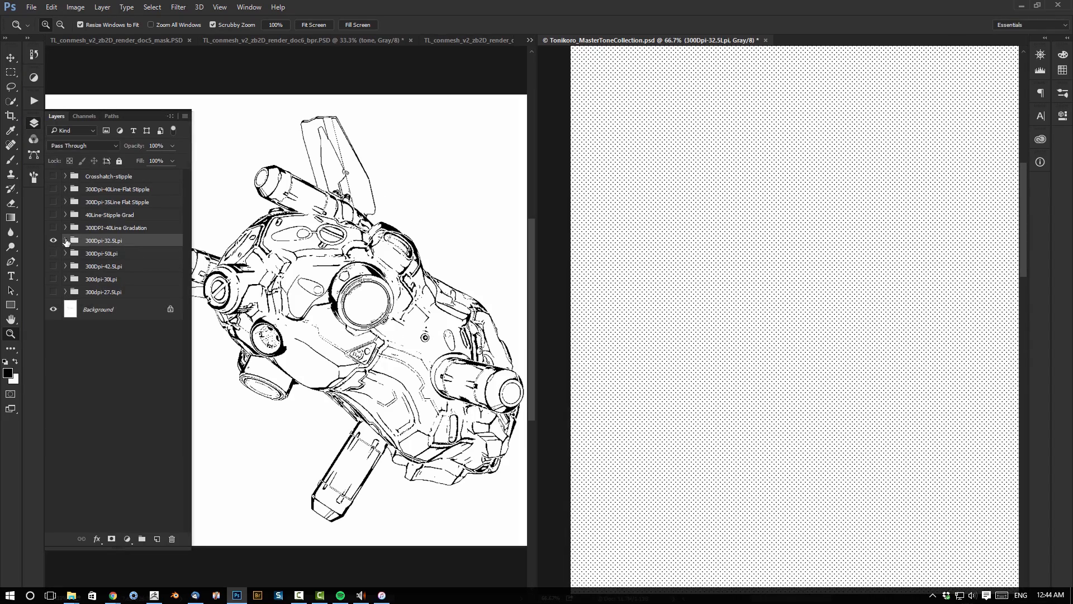
pyautogui.click(66, 241)
pyautogui.click(53, 346)
pyautogui.click(53, 323)
pyautogui.click(84, 324)
# Sample the 20% dot tone with the Clone Stamp and paint it onto the mech's upper-left shell panel
pyautogui.press('s')
pyautogui.keyDown('alt'); pyautogui.click(616, 239); pyautogui.keyUp('alt')
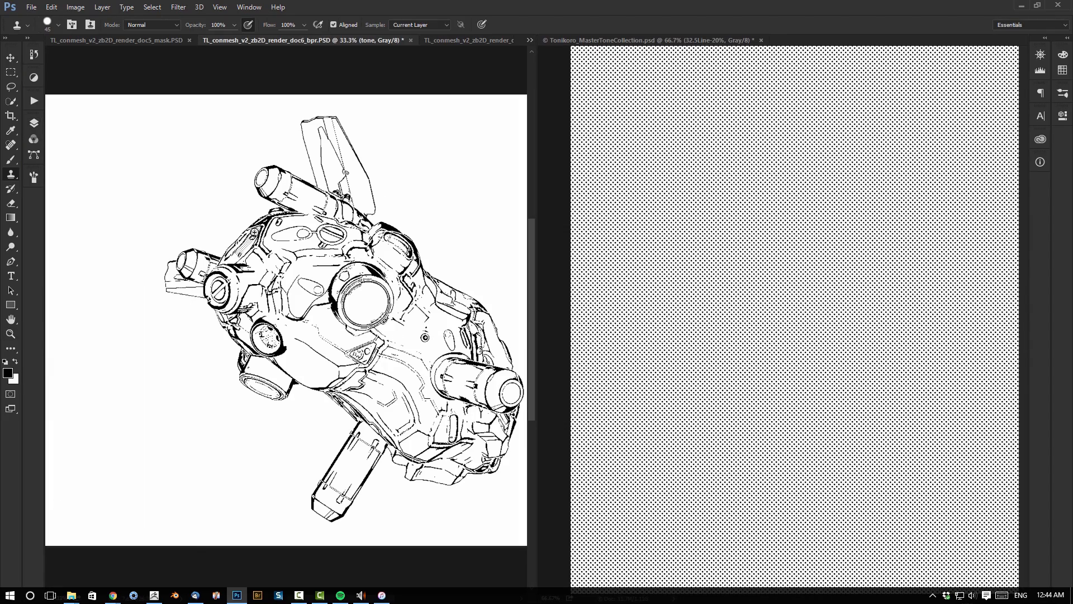
pyautogui.click(665, 218)
pyautogui.keyDown('alt'); pyautogui.click(665, 218); pyautogui.keyUp('alt')
pyautogui.click(254, 239)
pyautogui.moveTo(254, 238); pyautogui.dragTo(239, 255)
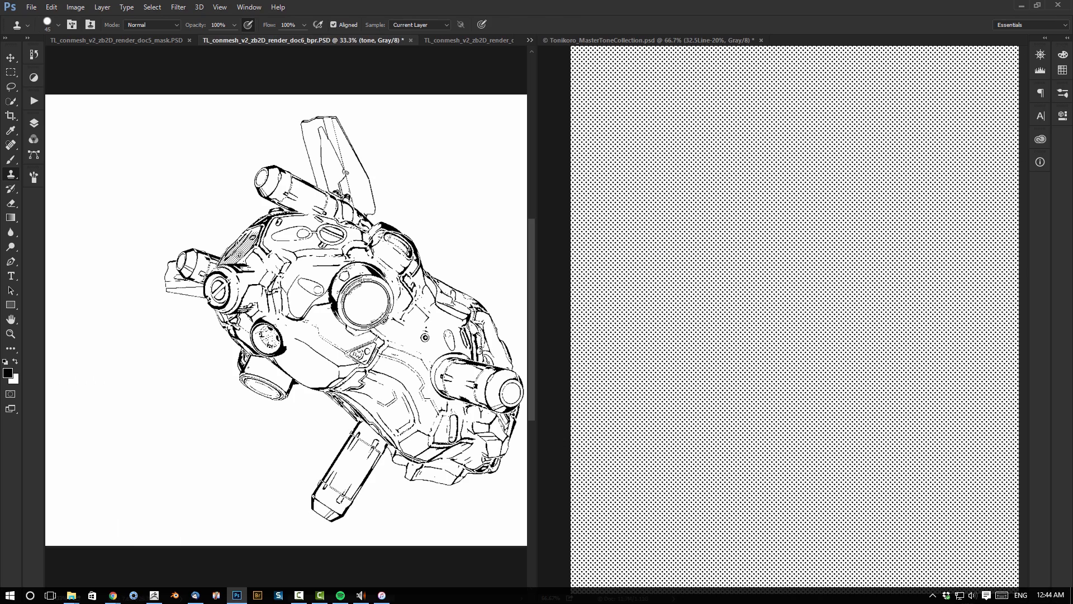
pyautogui.click(238, 251)
# Erase tone spilling past the upper-left panel and extend the dots into the adjoining recessed area
pyautogui.press('e')
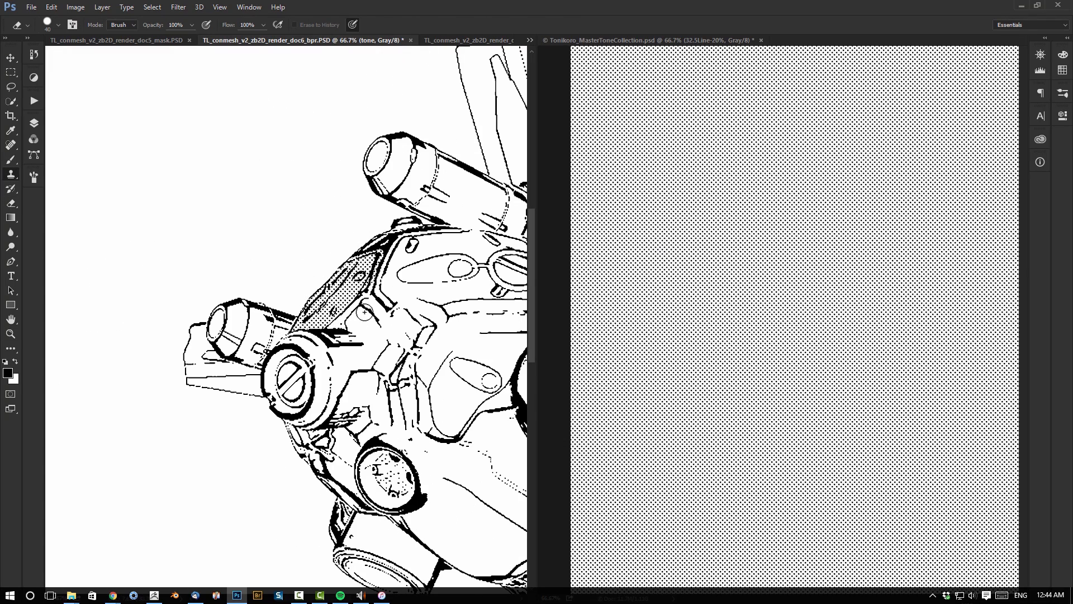
pyautogui.moveTo(411, 335); pyautogui.dragTo(394, 379)
pyautogui.press('z')
pyautogui.keyDown('alt'); pyautogui.click(391, 175); pyautogui.keyUp('alt')
pyautogui.keyDown('alt'); pyautogui.click(390, 175); pyautogui.keyUp('alt')
pyautogui.click(259, 267)
pyautogui.click(259, 267)
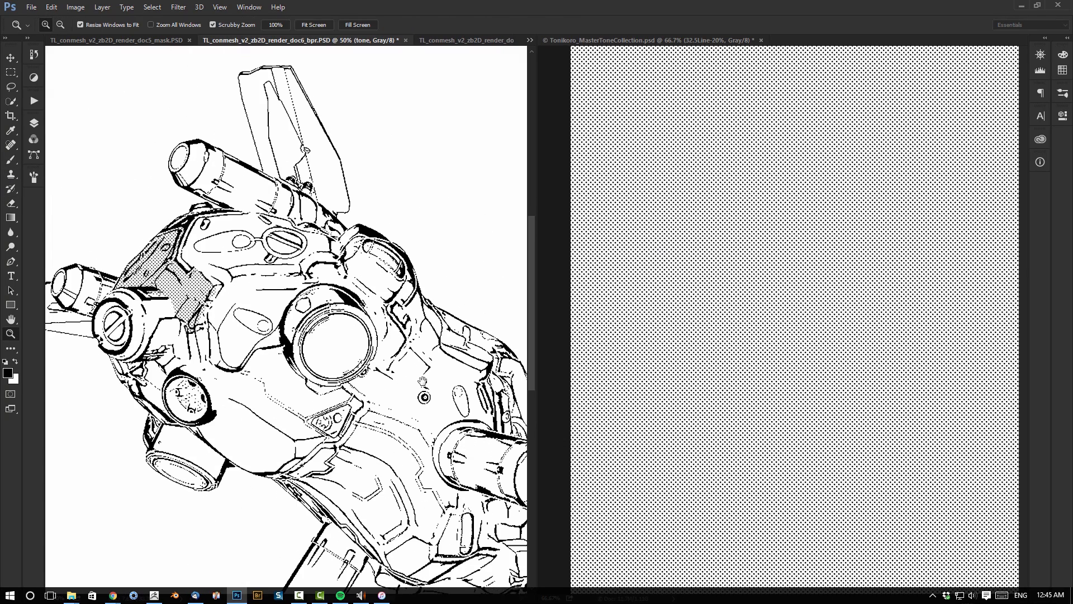
# Clone the 20% dot tone over the upper barrel and the top edge of the body beneath it
pyautogui.press('s')
pyautogui.moveTo(182, 169); pyautogui.dragTo(187, 177)
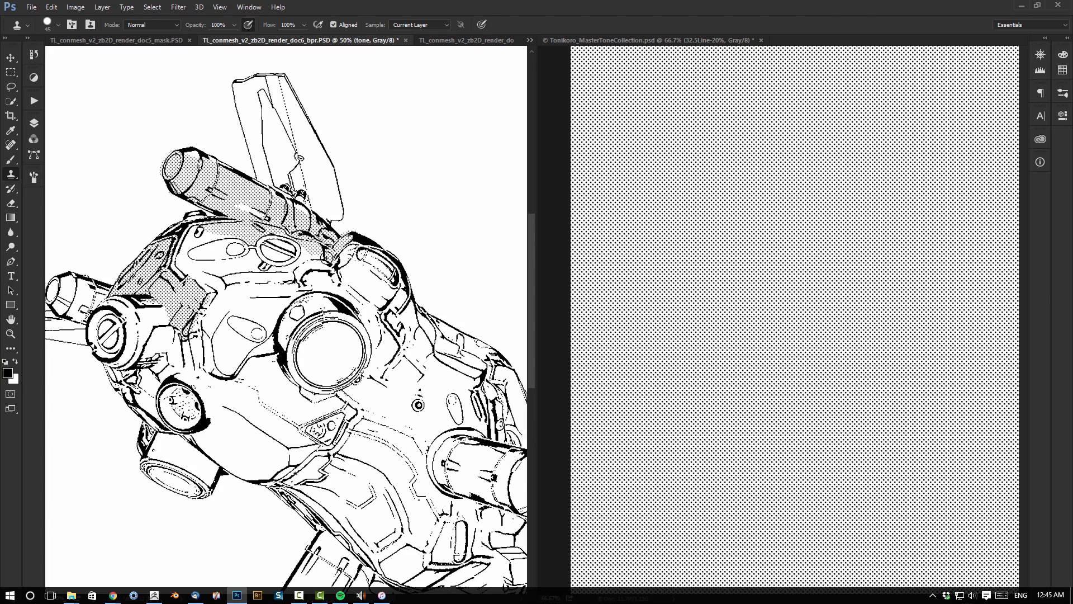
pyautogui.moveTo(64, 285)
pyautogui.mouseDown()
pyautogui.moveTo(150, 221)
pyautogui.moveTo(178, 255)
pyautogui.mouseUp()
pyautogui.moveTo(520, 279)
pyautogui.mouseDown()
pyautogui.moveTo(456, 313)
pyautogui.moveTo(377, 289)
pyautogui.mouseUp()
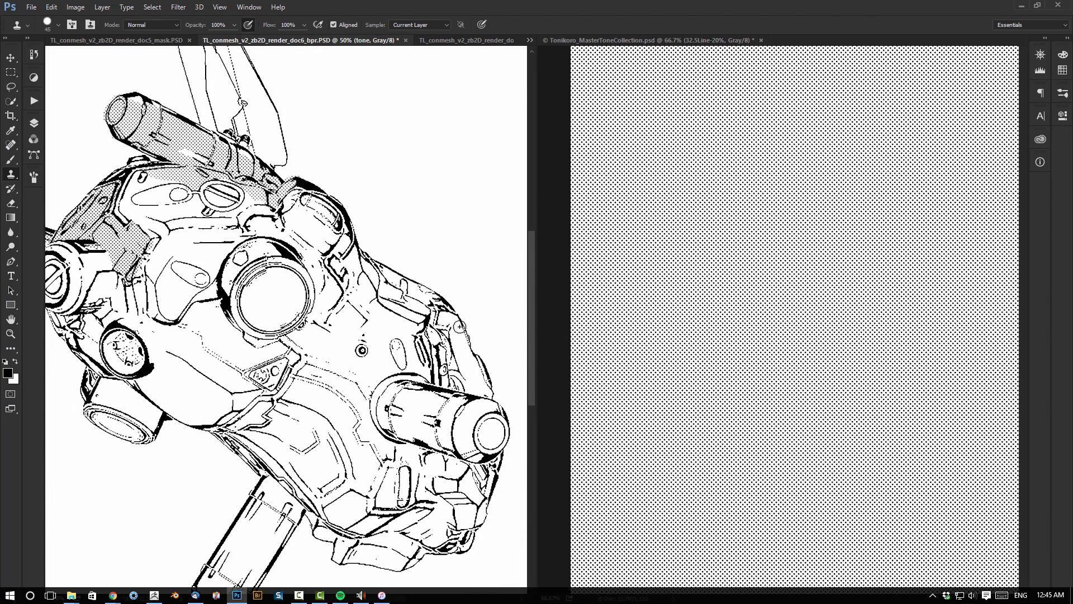
# Clone the 20% dot tone onto the rear shell panels above and below the right-hand barrel
pyautogui.moveTo(447, 372); pyautogui.dragTo(449, 385)
pyautogui.moveTo(442, 139); pyautogui.dragTo(400, 64)
pyautogui.moveTo(414, 395); pyautogui.dragTo(406, 388)
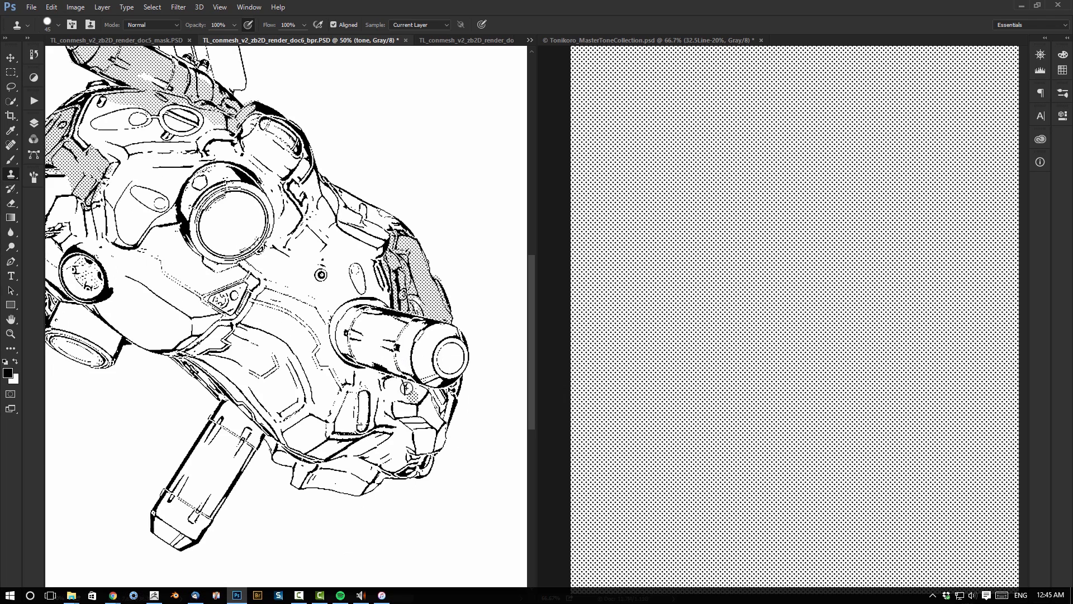
# In the tone collection, hide the 20% tone, then show and select the 32.5Line-10% layer
pyautogui.click(637, 40)
pyautogui.click(34, 123)
pyautogui.click(53, 323)
pyautogui.click(53, 345)
pyautogui.click(129, 347)
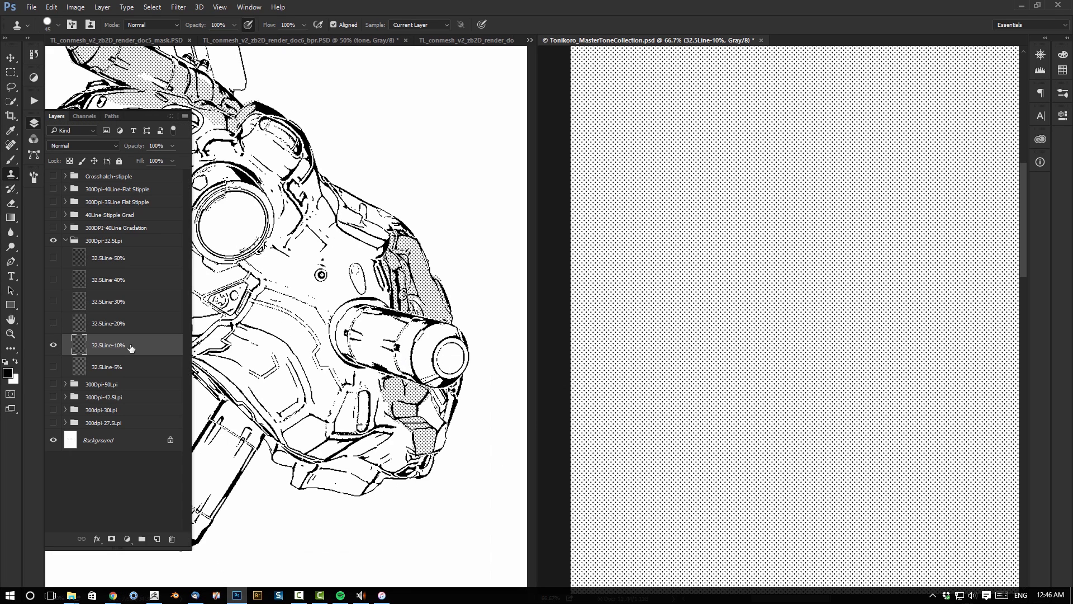
# Clone the 10% dot tone over the right-hand barrel and the body plates beside the large lens
pyautogui.press('s')
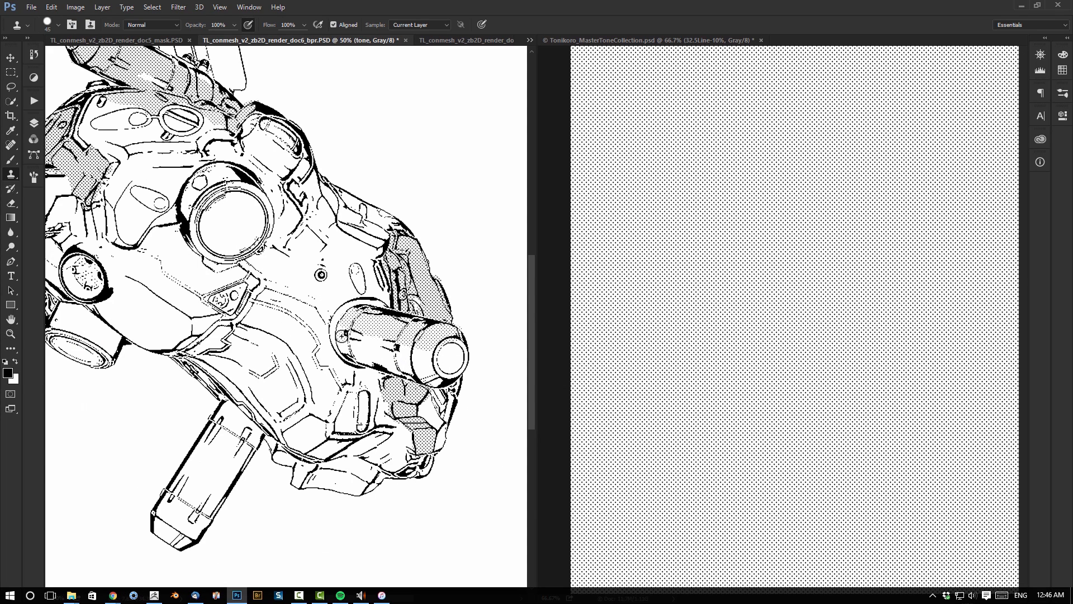
pyautogui.moveTo(425, 396); pyautogui.dragTo(439, 418)
pyautogui.moveTo(295, 160)
pyautogui.mouseDown()
pyautogui.moveTo(324, 191)
pyautogui.moveTo(284, 153)
pyautogui.mouseUp()
pyautogui.keyDown('alt'); pyautogui.click(656, 157); pyautogui.keyUp('alt')
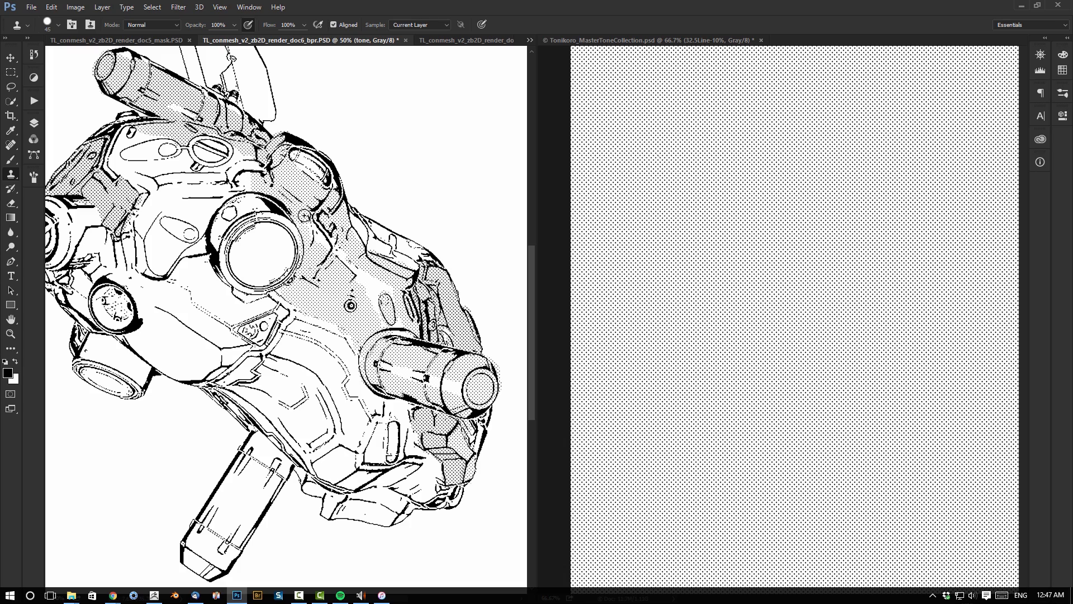
# Clone the 10% dot tone across the top panel and the face plates around the large lens
pyautogui.keyDown('ctrl'); pyautogui.click(613, 182); pyautogui.keyUp('ctrl')
pyautogui.click(130, 140)
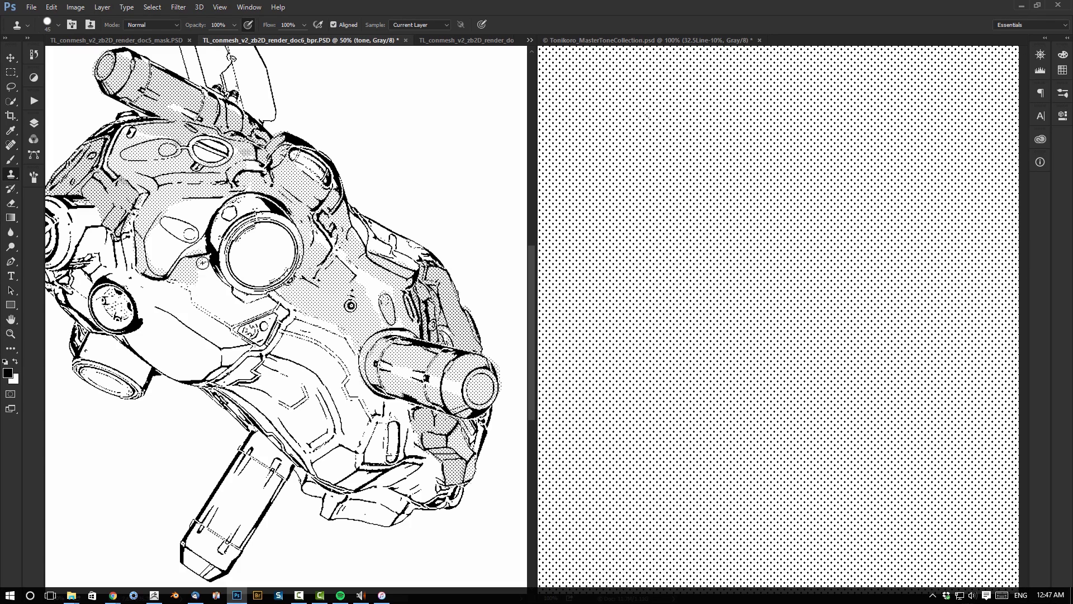
pyautogui.press('z')
pyautogui.keyDown('alt'); pyautogui.click(349, 305); pyautogui.keyUp('alt')
pyautogui.moveTo(348, 305); pyautogui.dragTo(388, 292)
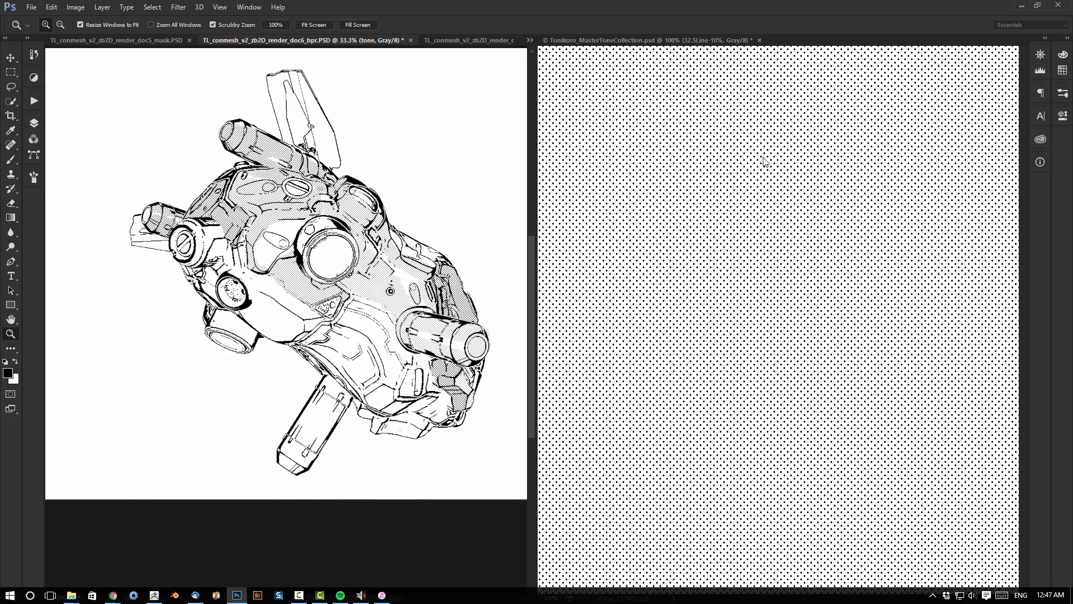
# Resample the 10% dot tone and clone it over the lower barrel and the underside panels
pyautogui.keyDown('alt'); pyautogui.click(764, 163); pyautogui.keyUp('alt')
pyautogui.keyDown('alt'); pyautogui.click(764, 163); pyautogui.keyUp('alt')
pyautogui.press('s')
pyautogui.keyDown('alt'); pyautogui.click(850, 154); pyautogui.keyUp('alt')
pyautogui.moveTo(332, 383); pyautogui.dragTo(287, 452)
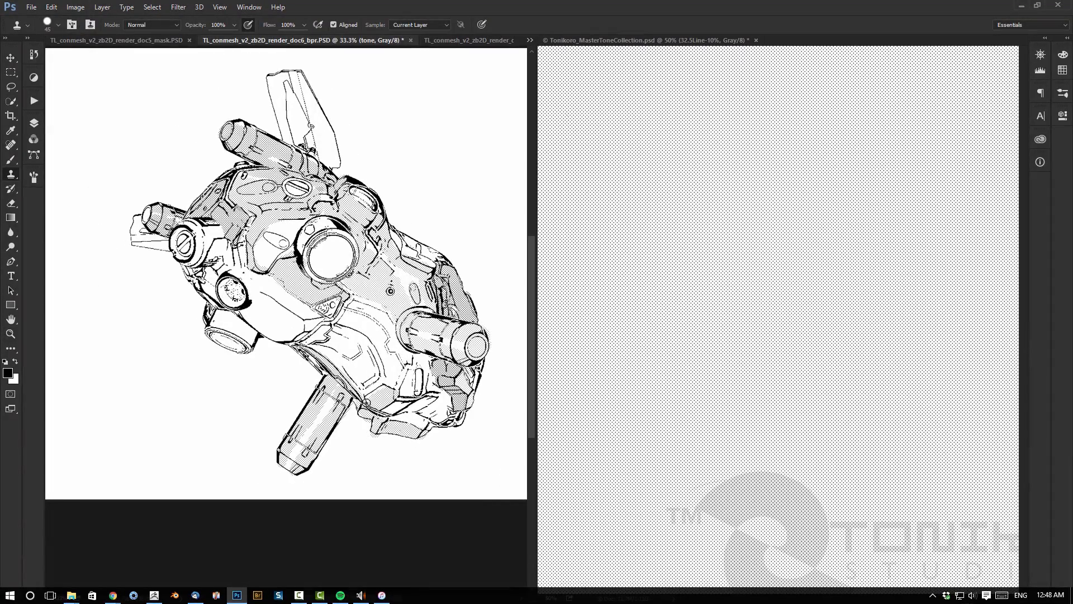
pyautogui.click(666, 141)
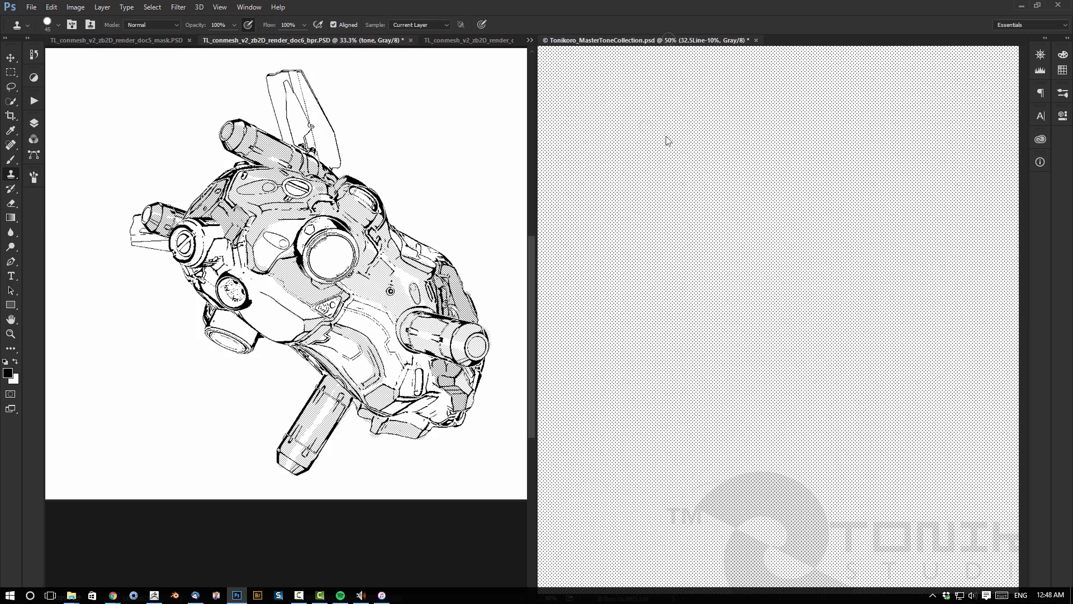
# In the tone collection, select the 32.5Line-40% layer and make it the only visible one
pyautogui.click(34, 123)
pyautogui.click(106, 279)
pyautogui.keyDown('alt'); pyautogui.click(53, 279); pyautogui.keyUp('alt')
# Sample the 40% dot tone and clone it over the mech's darker areas: lens housings, vents, recesses and the lower face plate
pyautogui.keyDown('alt'); pyautogui.click(663, 161); pyautogui.keyUp('alt')
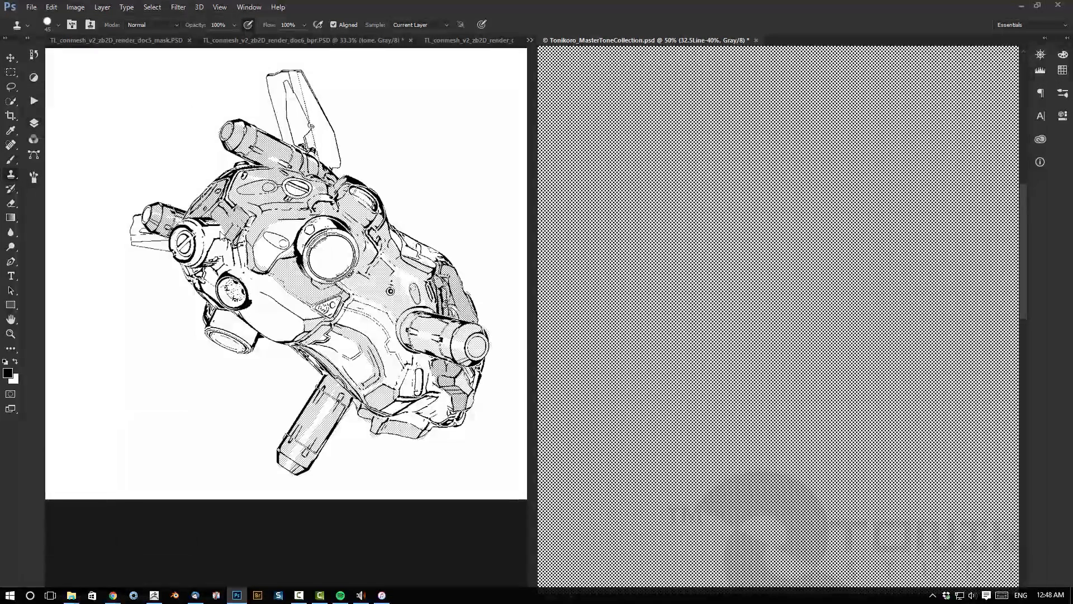
pyautogui.click(470, 399)
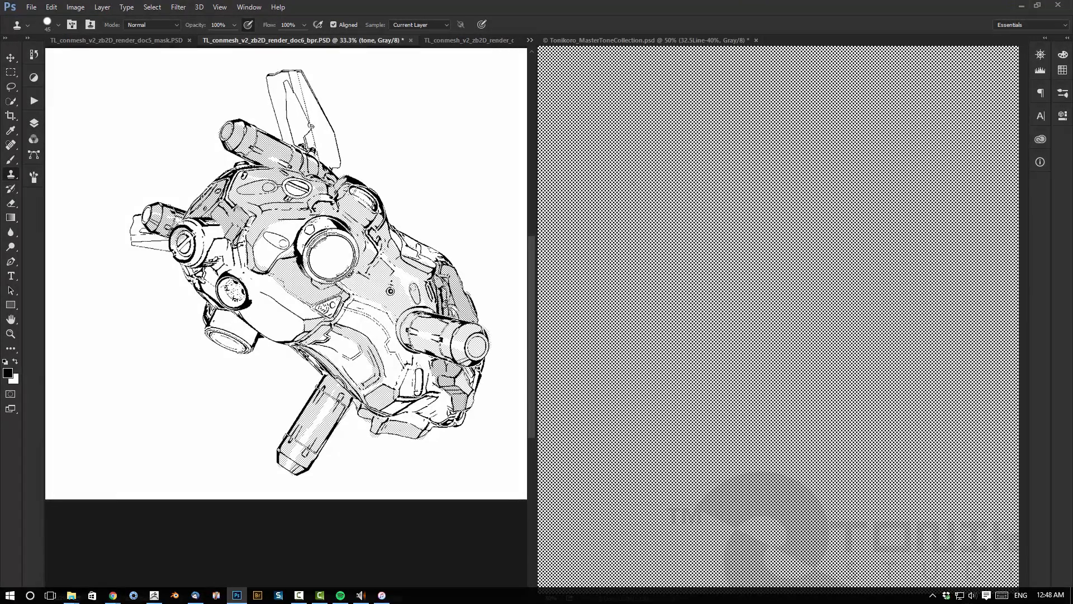
pyautogui.keyDown('alt'); pyautogui.click(593, 166); pyautogui.keyUp('alt')
pyautogui.click(174, 237)
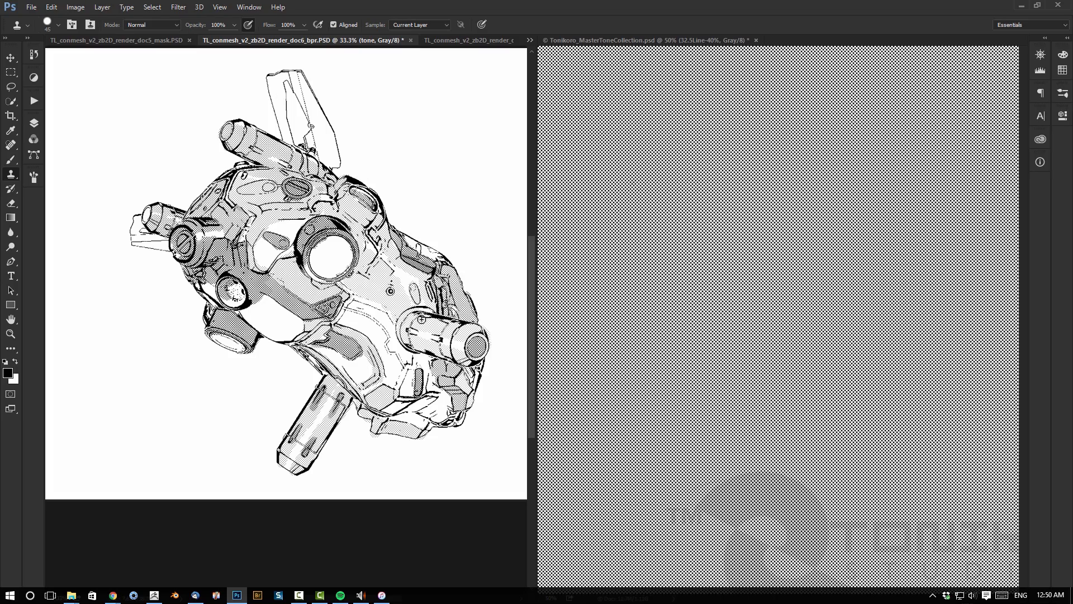
# Erase excess tone around the lenses and face plates on the mech's front side
pyautogui.press('e')
pyautogui.keyDown('ctrl'); pyautogui.click(225, 296); pyautogui.keyUp('ctrl')
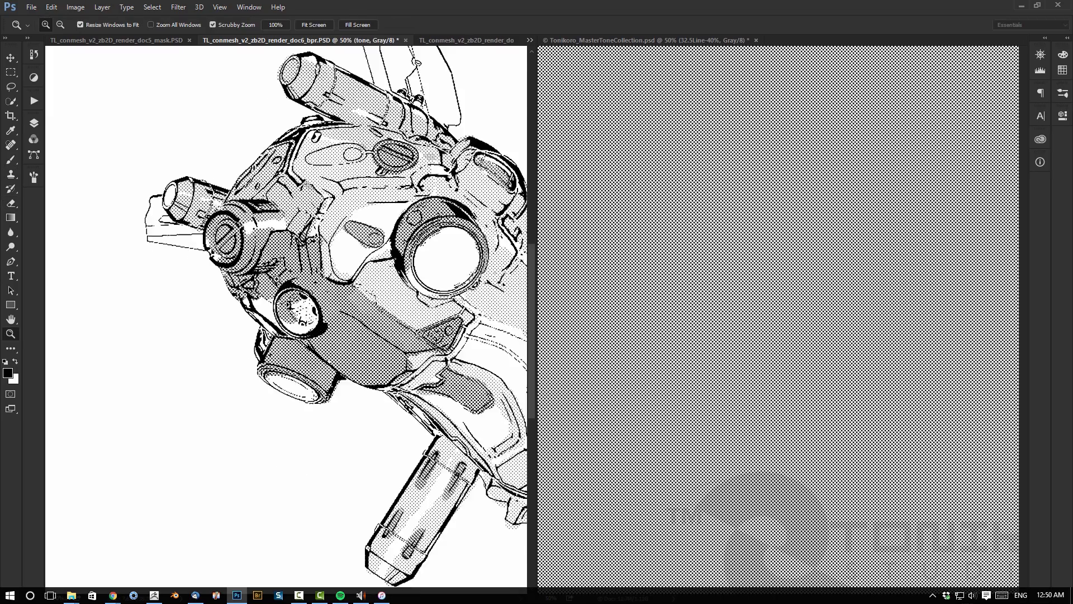
pyautogui.keyDown('ctrl'); pyautogui.click(228, 286); pyautogui.keyUp('ctrl')
pyautogui.moveTo(511, 222); pyautogui.dragTo(350, 261)
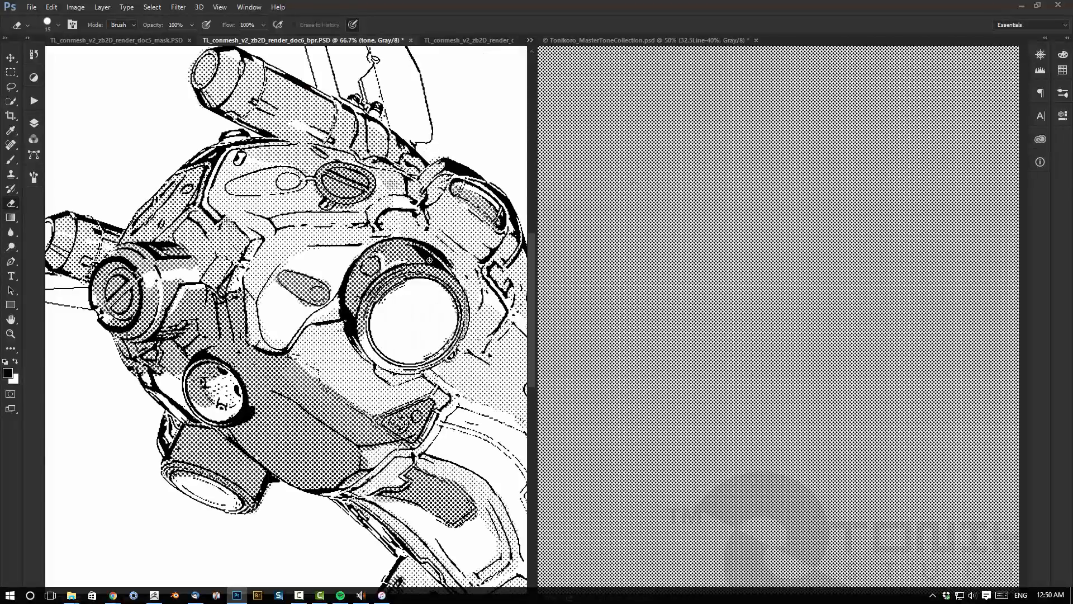
pyautogui.moveTo(366, 452); pyautogui.dragTo(337, 341)
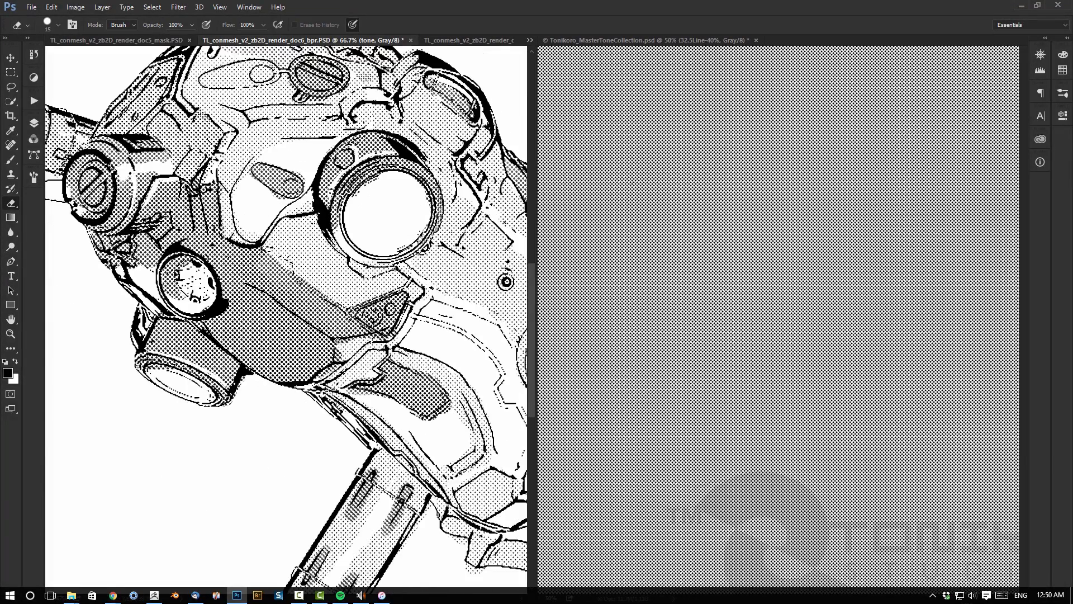
pyautogui.moveTo(480, 353); pyautogui.dragTo(229, 320)
pyautogui.keyDown('alt'); pyautogui.click(364, 426); pyautogui.keyUp('alt')
pyautogui.moveTo(334, 339); pyautogui.dragTo(368, 368)
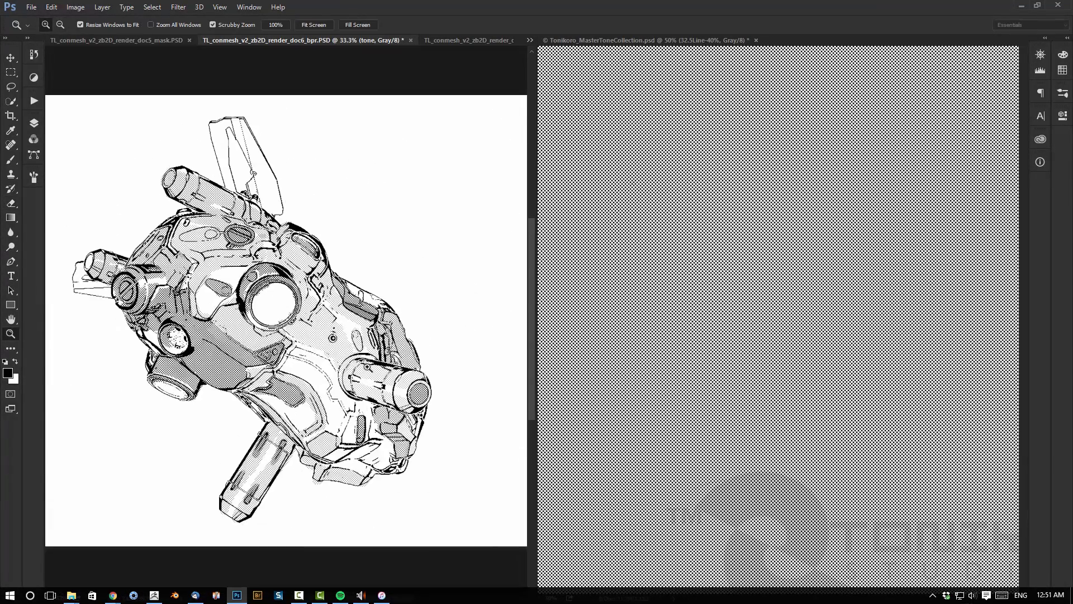
# Clean up stray tone with the Eraser along the lower barrel, the underside and the right-hand body edge
pyautogui.keyDown('ctrl'); pyautogui.click(243, 488); pyautogui.keyUp('ctrl')
pyautogui.keyDown('ctrl'); pyautogui.click(243, 488); pyautogui.keyUp('ctrl')
pyautogui.moveTo(284, 375)
pyautogui.mouseDown()
pyautogui.moveTo(337, 368)
pyautogui.moveTo(350, 331)
pyautogui.mouseUp()
pyautogui.moveTo(264, 475); pyautogui.dragTo(271, 494)
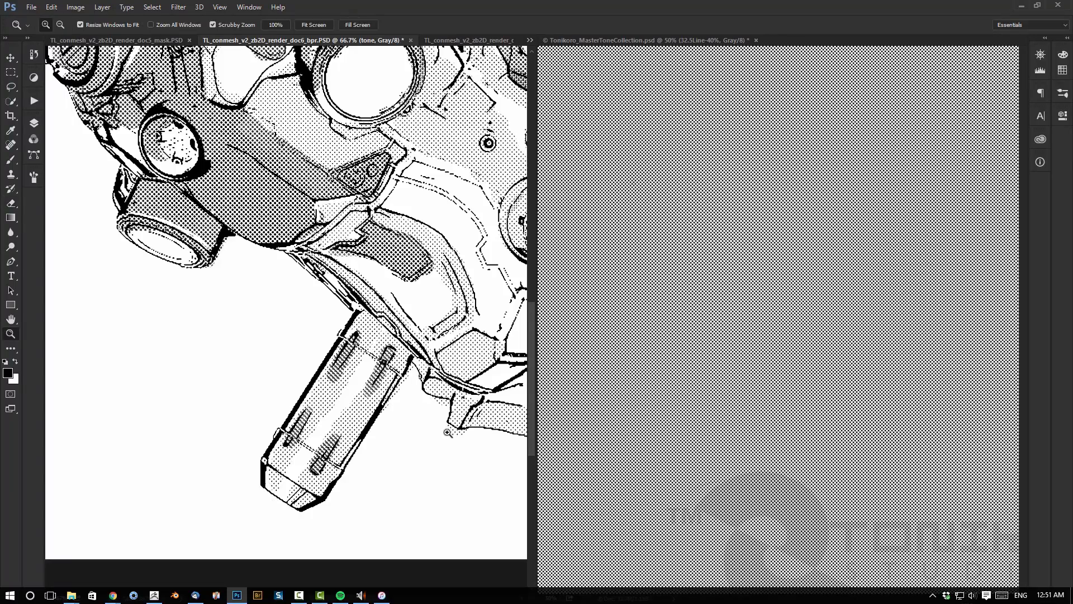
pyautogui.moveTo(452, 431)
pyautogui.mouseDown()
pyautogui.moveTo(464, 435)
pyautogui.moveTo(275, 435)
pyautogui.mouseUp()
pyautogui.moveTo(492, 184); pyautogui.dragTo(332, 252)
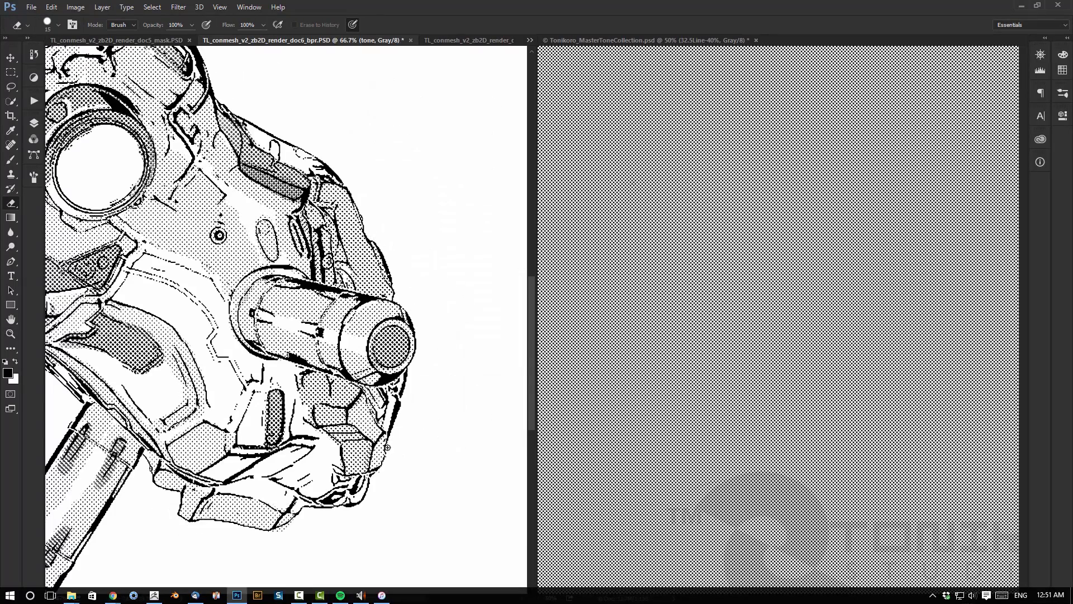
pyautogui.moveTo(309, 411); pyautogui.dragTo(313, 425)
# Open the recent gradient tone files custm-grad-v2-4.psd and custm-grad-v2-3.psd
pyautogui.press('z')
pyautogui.keyDown('alt'); pyautogui.click(316, 394); pyautogui.keyUp('alt')
pyautogui.keyDown('alt'); pyautogui.click(316, 394); pyautogui.keyUp('alt')
pyautogui.click(389, 174)
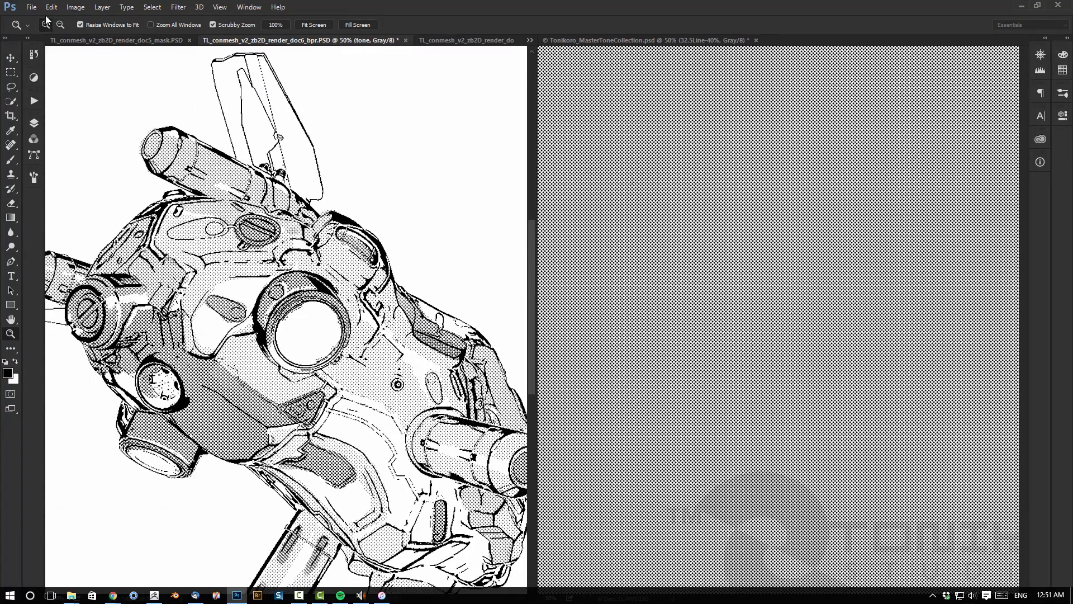
pyautogui.click(31, 7)
pyautogui.moveTo(67, 74)
pyautogui.click(224, 252)
pyautogui.click(32, 7)
pyautogui.click(224, 189)
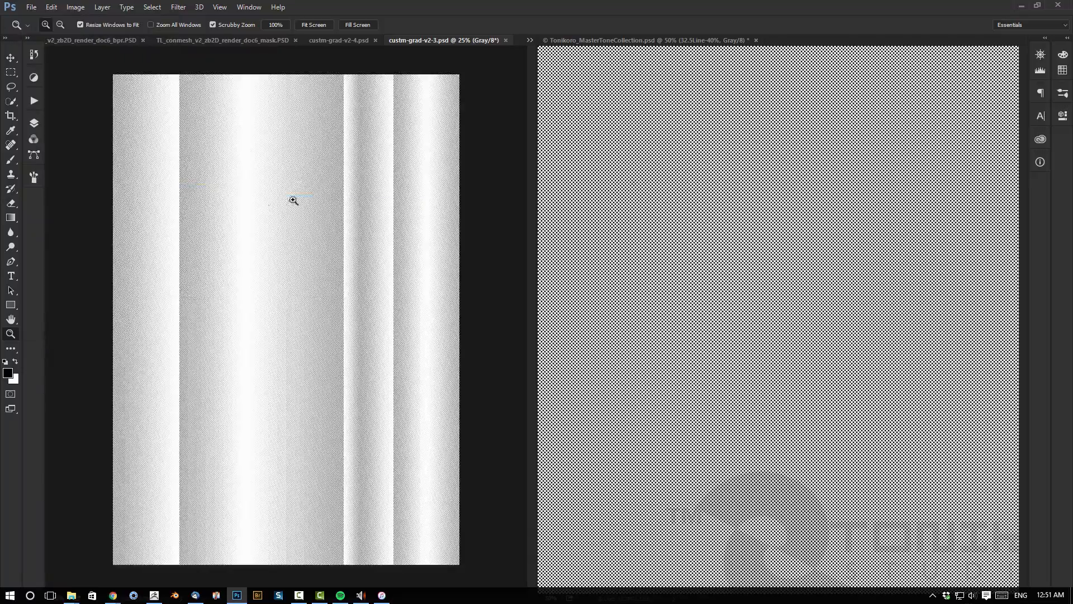
# Run the recorded action on custm-grad-v2-3.psd to extract its dots onto a transparent lineart layer
pyautogui.moveTo(451, 386); pyautogui.dragTo(446, 392)
pyautogui.click(8, 373)
pyautogui.click(350, 124)
pyautogui.click(34, 101)
pyautogui.click(75, 8)
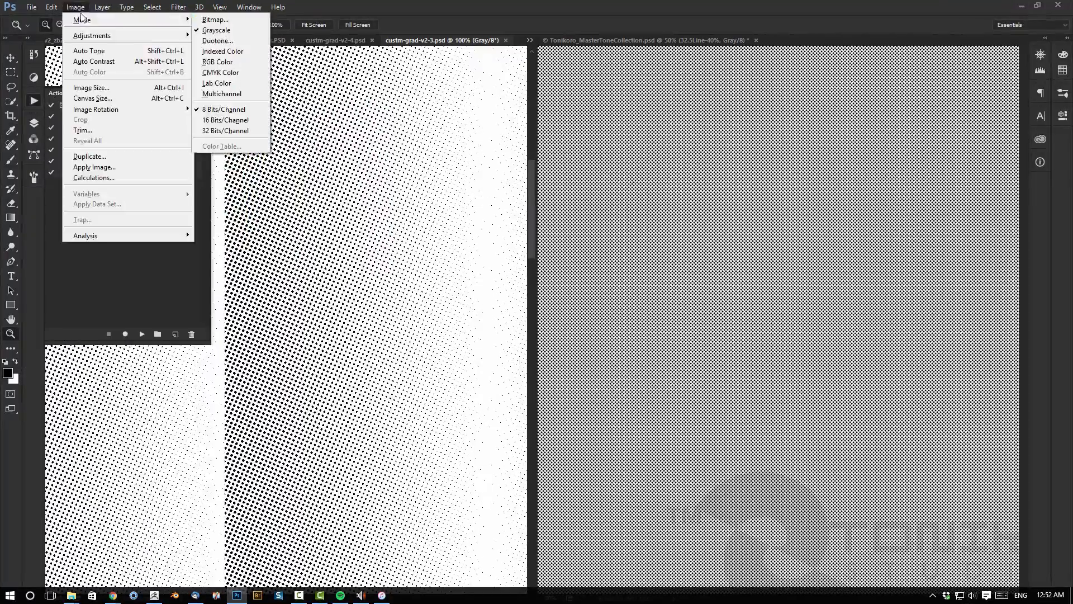
pyautogui.click(75, 7)
pyautogui.click(142, 334)
# Dock custm-grad-v2-3.psd beside the tone collection document and close custm-grad-v2-4.psd
pyautogui.click(34, 123)
pyautogui.keyDown('alt'); pyautogui.click(268, 374); pyautogui.keyUp('alt')
pyautogui.keyDown('alt'); pyautogui.click(267, 375); pyautogui.keyUp('alt')
pyautogui.keyDown('alt'); pyautogui.click(267, 375); pyautogui.keyUp('alt')
pyautogui.moveTo(372, 40); pyautogui.dragTo(690, 43)
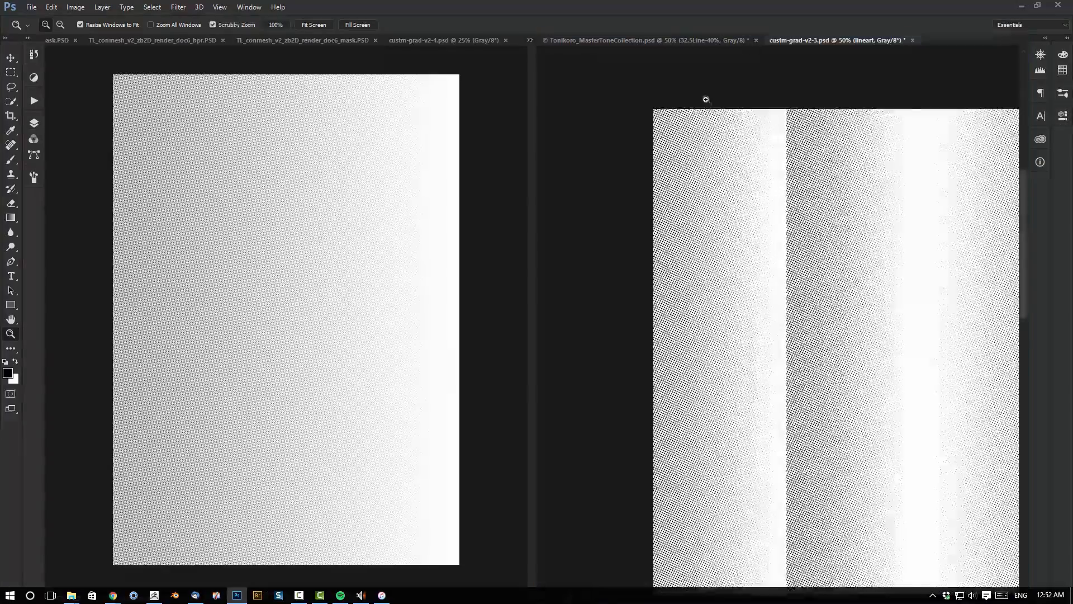
pyautogui.click(885, 244)
pyautogui.click(436, 41)
pyautogui.hotkey('ctrl', 'w')
# Select a rectangular piece of the gradient dots and move a copy onto the mech's top fin in the render document
pyautogui.moveTo(858, 216); pyautogui.dragTo(641, 254)
pyautogui.press('m')
pyautogui.moveTo(708, 86); pyautogui.dragTo(900, 305)
pyautogui.press('v')
pyautogui.moveTo(863, 244); pyautogui.dragTo(401, 248)
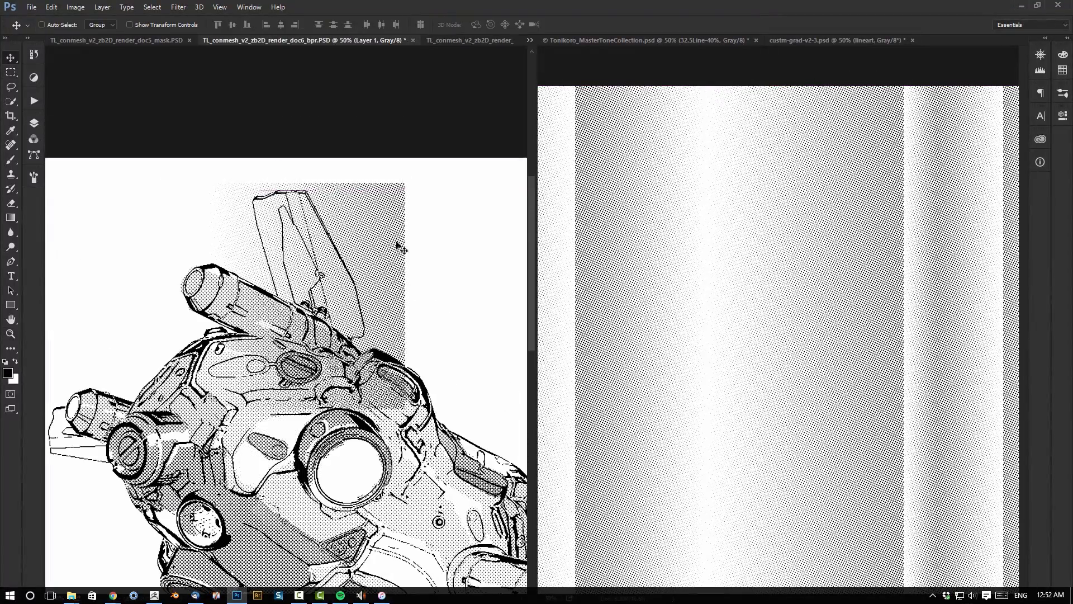
# Rotate the gradient patch about 68° so that its dots darken toward the base of the top fin
pyautogui.hotkey('ctrl', 't')
pyautogui.moveTo(434, 205)
pyautogui.mouseDown()
pyautogui.moveTo(455, 340)
pyautogui.moveTo(439, 374)
pyautogui.mouseUp()
pyautogui.moveTo(434, 323); pyautogui.dragTo(429, 307)
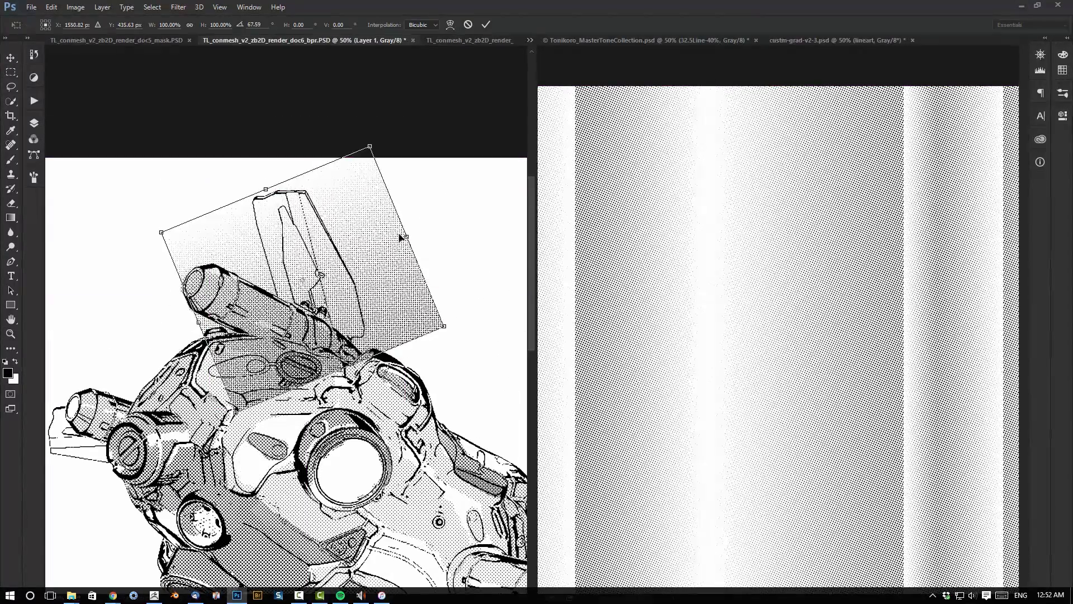
pyautogui.press('Return')
# Trim the gradient patch to the top fin's outline with the Lasso and erase the leftover dots around and inside it
pyautogui.press('l')
pyautogui.moveTo(353, 373); pyautogui.dragTo(219, 130)
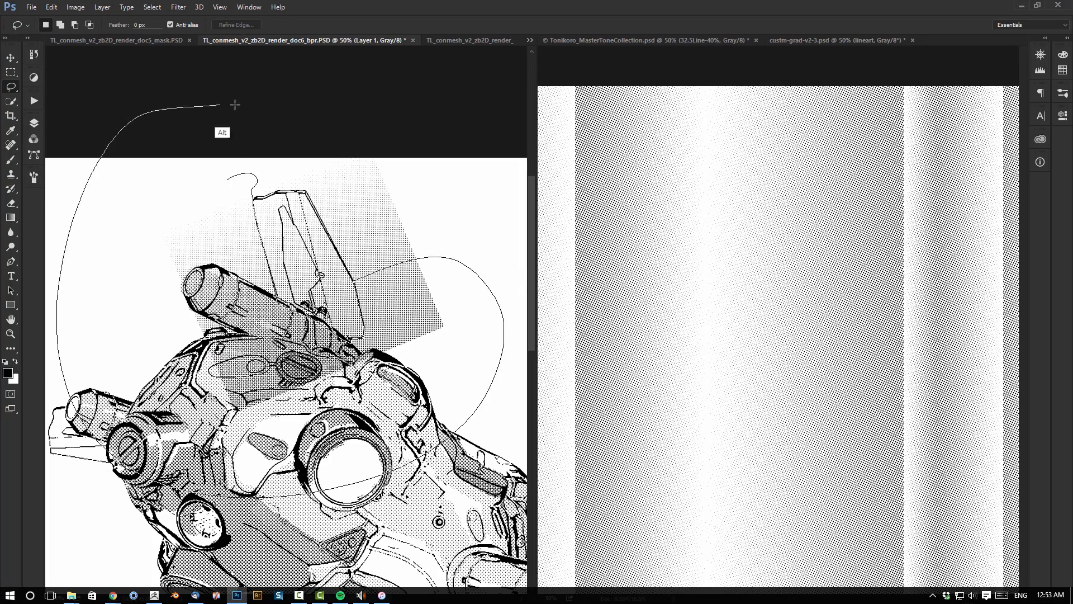
pyautogui.press('Delete')
pyautogui.hotkey('ctrl', 'd')
pyautogui.press('e')
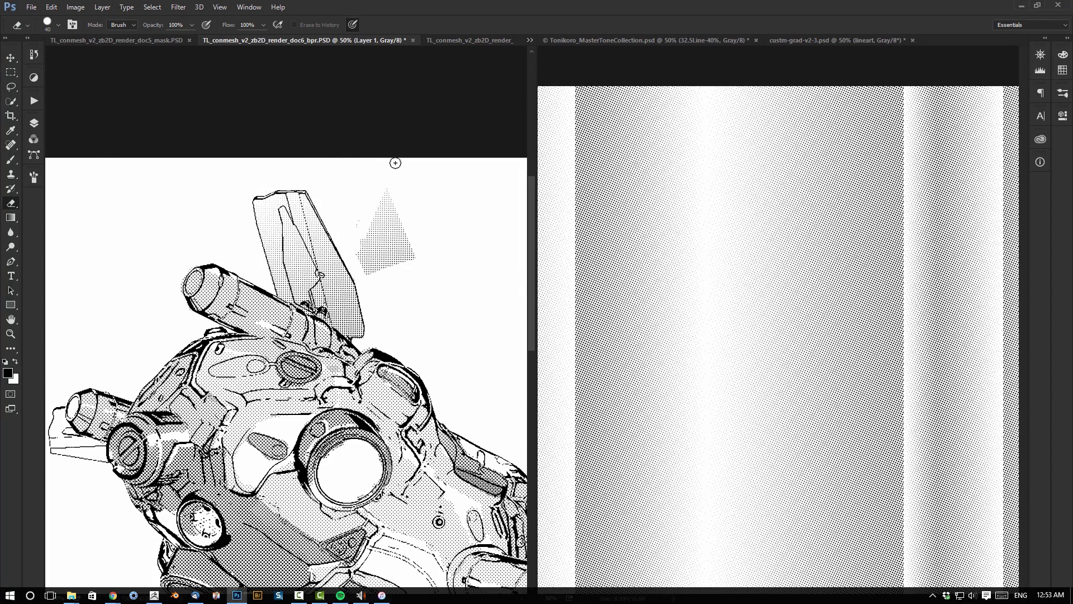
pyautogui.moveTo(395, 162); pyautogui.dragTo(426, 247)
pyautogui.moveTo(254, 328); pyautogui.dragTo(376, 285)
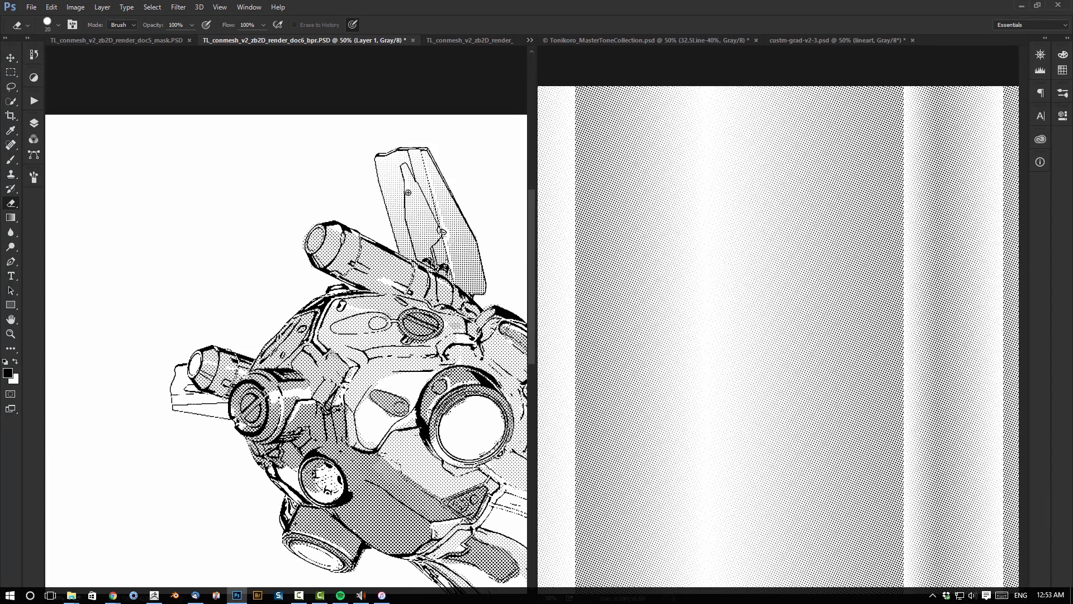
pyautogui.moveTo(409, 192); pyautogui.dragTo(420, 263)
# Paste another gradient patch and position it over the small fin behind the left-hand barrel
pyautogui.press('z')
pyautogui.keyDown('alt'); pyautogui.click(432, 442); pyautogui.keyUp('alt')
pyautogui.click(210, 290)
pyautogui.hotkey('ctrl', 'v')
pyautogui.moveTo(282, 288); pyautogui.dragTo(378, 273)
pyautogui.press('v')
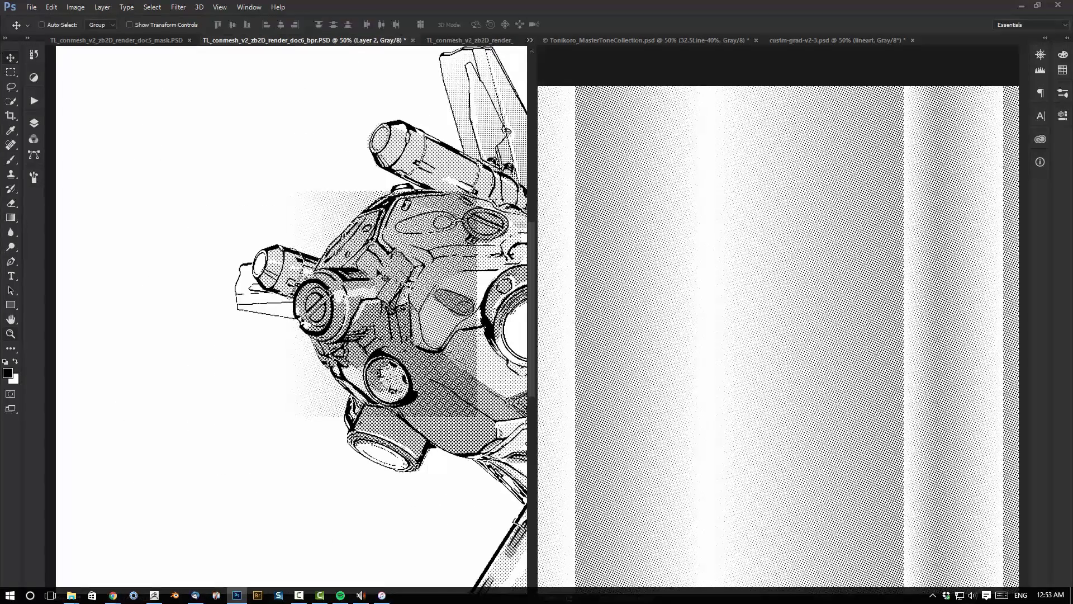
pyautogui.moveTo(302, 228); pyautogui.dragTo(224, 294)
# Trim the second gradient patch to the small fin's outline and clear the surplus dots
pyautogui.press('l')
pyautogui.moveTo(292, 314)
pyautogui.keyDown('alt'); pyautogui.mouseDown()
pyautogui.moveTo(146, 437)
pyautogui.moveTo(129, 417)
pyautogui.mouseUp(); pyautogui.keyUp('alt')
pyautogui.press('Delete')
pyautogui.hotkey('ctrl', 'd')
pyautogui.press('e')
pyautogui.press('z')
pyautogui.keyDown('alt'); pyautogui.click(390, 304); pyautogui.keyUp('alt')
pyautogui.keyDown('alt'); pyautogui.click(391, 304); pyautogui.keyUp('alt')
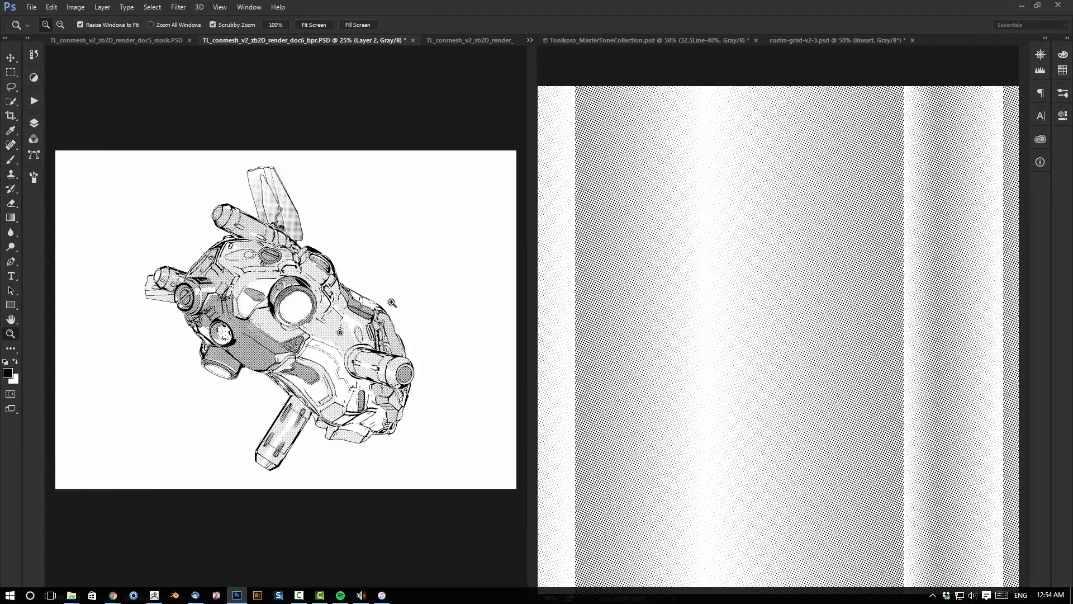
# Merge the gradient patches into the tone layer and add a new layer named "line ink edit" above it
pyautogui.click(386, 335)
pyautogui.moveTo(346, 330)
pyautogui.mouseDown()
pyautogui.moveTo(324, 308)
pyautogui.moveTo(383, 308)
pyautogui.mouseUp()
pyautogui.press('b')
pyautogui.click(34, 123)
pyautogui.hotkey('ctrl', 'e')
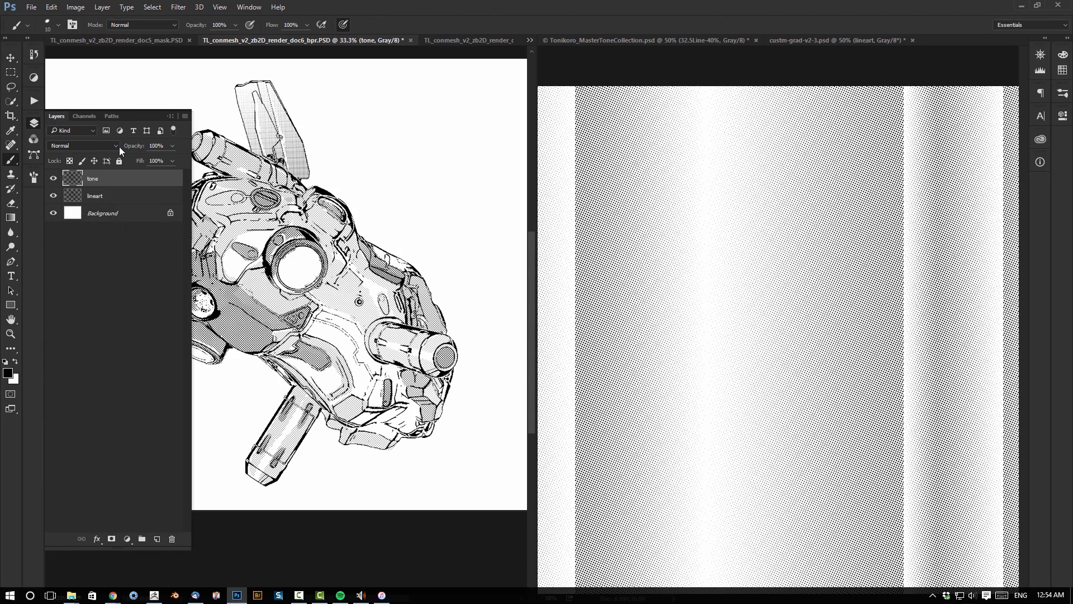
pyautogui.doubleClick(93, 179)
pyautogui.write('line ink edit')
pyautogui.press('Return')
pyautogui.click(35, 123)
# Ink small flying debris fragments around the left and lower-left sides of the mech with the Brush
pyautogui.press('z')
pyautogui.click(250, 268)
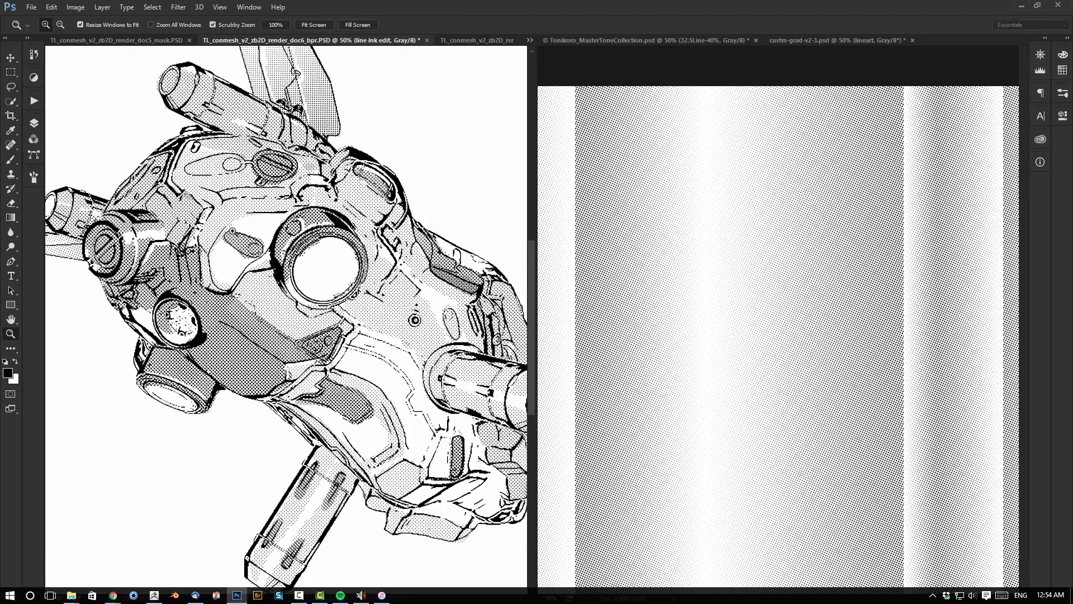
pyautogui.moveTo(158, 198); pyautogui.dragTo(265, 255)
pyautogui.press('b')
pyautogui.moveTo(273, 479); pyautogui.dragTo(329, 353)
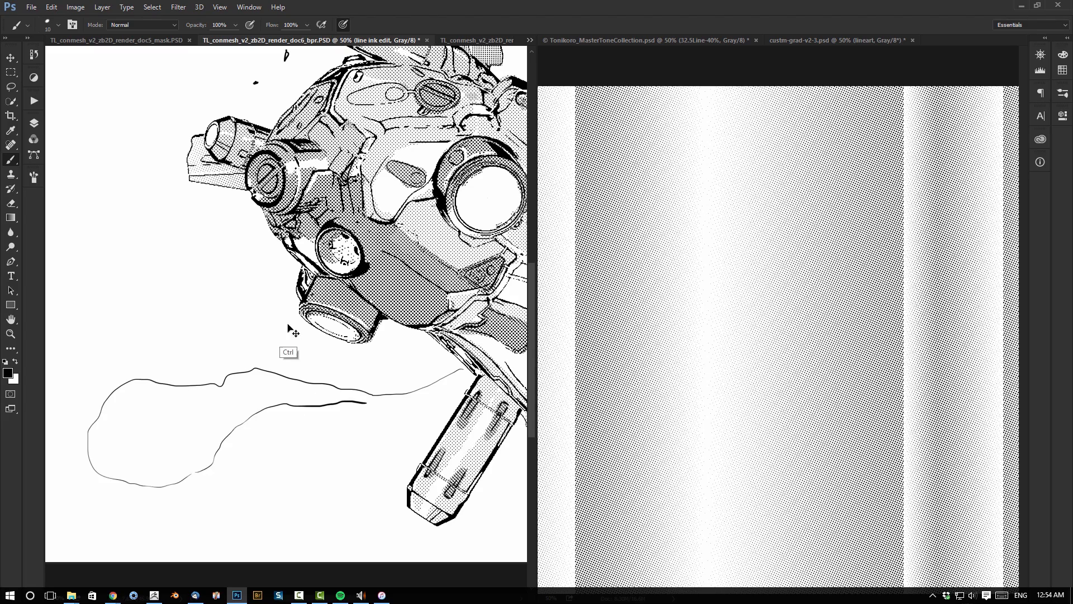
pyautogui.hotkey('ctrl', 'z')
pyautogui.moveTo(388, 393)
pyautogui.mouseDown()
pyautogui.moveTo(306, 440)
pyautogui.moveTo(202, 440)
pyautogui.mouseUp()
pyautogui.moveTo(400, 366); pyautogui.dragTo(352, 293)
pyautogui.moveTo(437, 313)
pyautogui.mouseDown()
pyautogui.moveTo(384, 334)
pyautogui.moveTo(357, 330)
pyautogui.mouseUp()
pyautogui.moveTo(386, 338)
pyautogui.mouseDown()
pyautogui.moveTo(399, 337)
pyautogui.moveTo(292, 305)
pyautogui.moveTo(328, 300)
pyautogui.moveTo(437, 328)
pyautogui.mouseUp()
# On the tone layer, cut a jagged highlight edge into the dark tone of the lower face plate
pyautogui.click(34, 123)
pyautogui.click(112, 195)
pyautogui.keyDown('alt'); pyautogui.click(311, 442); pyautogui.keyUp('alt')
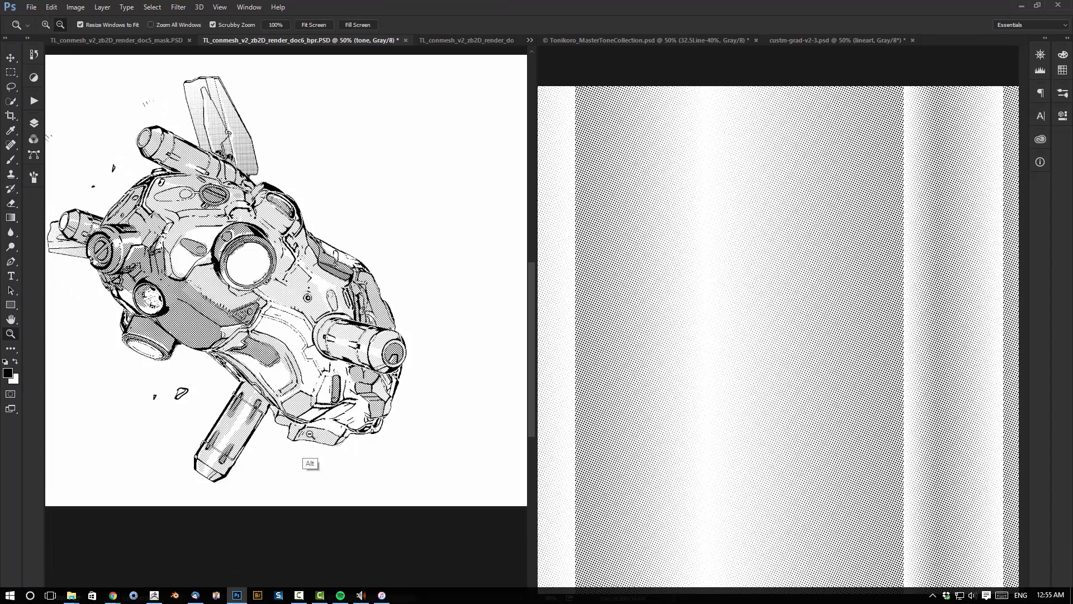
pyautogui.moveTo(311, 462); pyautogui.dragTo(375, 479)
# On the line ink edit layer, ink short motion ticks and debris fragments to the right of and below the mech
pyautogui.click(34, 123)
pyautogui.click(102, 178)
pyautogui.moveTo(475, 272); pyautogui.dragTo(470, 278)
pyautogui.moveTo(479, 271); pyautogui.dragTo(475, 280)
pyautogui.moveTo(483, 275); pyautogui.dragTo(412, 274)
pyautogui.moveTo(414, 436); pyautogui.dragTo(410, 448)
pyautogui.moveTo(420, 435); pyautogui.dragTo(415, 448)
pyautogui.moveTo(297, 473); pyautogui.dragTo(404, 451)
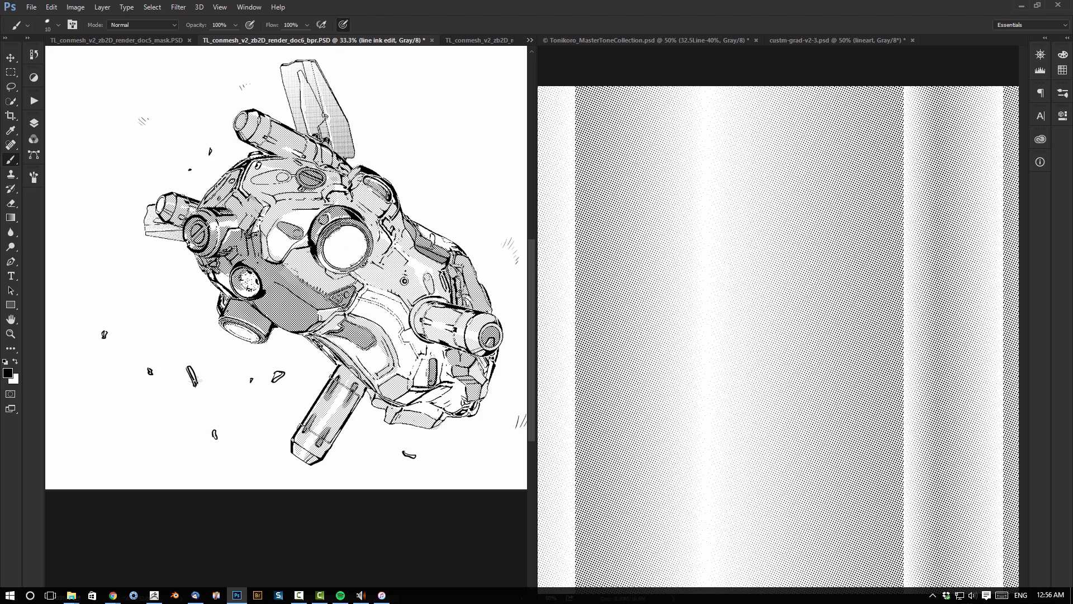
# Ink reflection marks inside the large lens and the lower-left lens
pyautogui.moveTo(364, 256); pyautogui.dragTo(271, 294)
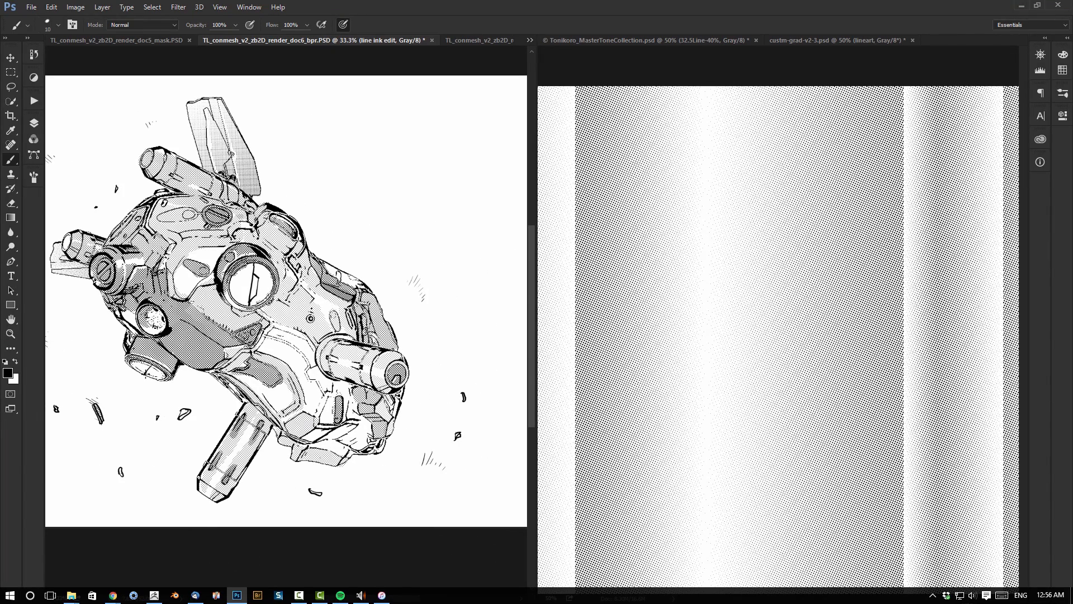
pyautogui.moveTo(151, 367); pyautogui.dragTo(146, 376)
pyautogui.keyDown('alt'); pyautogui.click(115, 232); pyautogui.keyUp('alt')
pyautogui.keyDown('ctrl'); pyautogui.click(456, 291); pyautogui.keyUp('ctrl')
pyautogui.moveTo(417, 255); pyautogui.dragTo(466, 256)
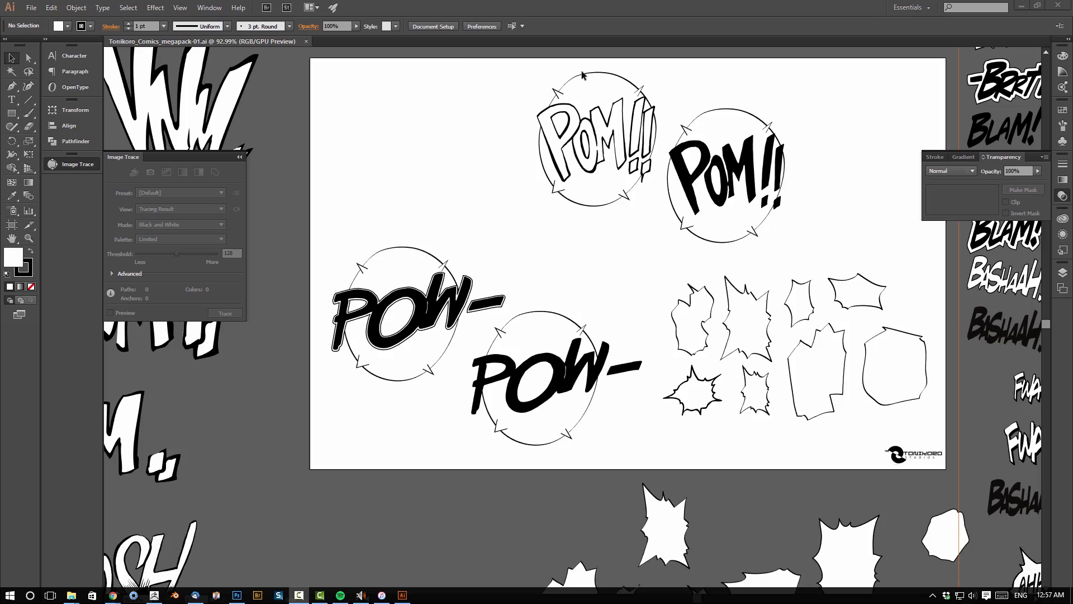
# Switch to Illustrator and look through the sound effects and speech balloons in Tonikoro_Comics_megapack-01.ai
pyautogui.keyDown('alt'); pyautogui.scroll(-6, 659, 391); pyautogui.keyUp('alt')
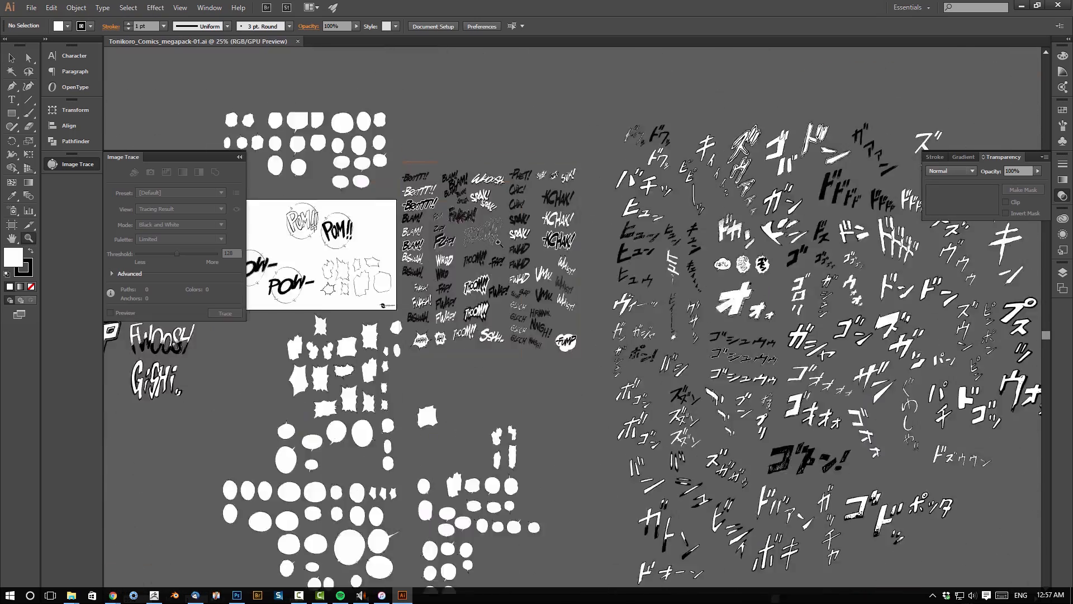
pyautogui.moveTo(659, 391); pyautogui.dragTo(980, 388)
pyautogui.click(504, 252)
pyautogui.click(504, 253)
pyautogui.click(504, 253)
pyautogui.moveTo(758, 388); pyautogui.dragTo(464, 62)
pyautogui.moveTo(570, 470); pyautogui.dragTo(552, 133)
pyautogui.moveTo(569, 386); pyautogui.dragTo(240, 436)
pyautogui.moveTo(761, 107); pyautogui.dragTo(394, 513)
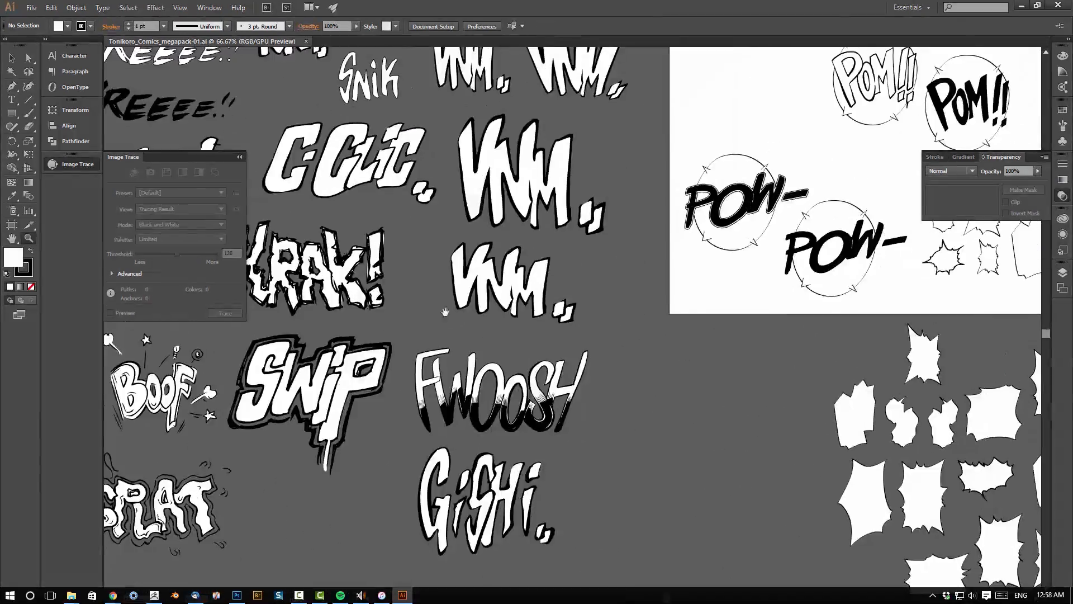
pyautogui.keyDown('alt'); pyautogui.click(446, 304); pyautogui.keyUp('alt')
pyautogui.moveTo(572, 401); pyautogui.dragTo(137, 483)
pyautogui.moveTo(883, 364); pyautogui.dragTo(140, 369)
pyautogui.moveTo(564, 492); pyautogui.dragTo(492, 257)
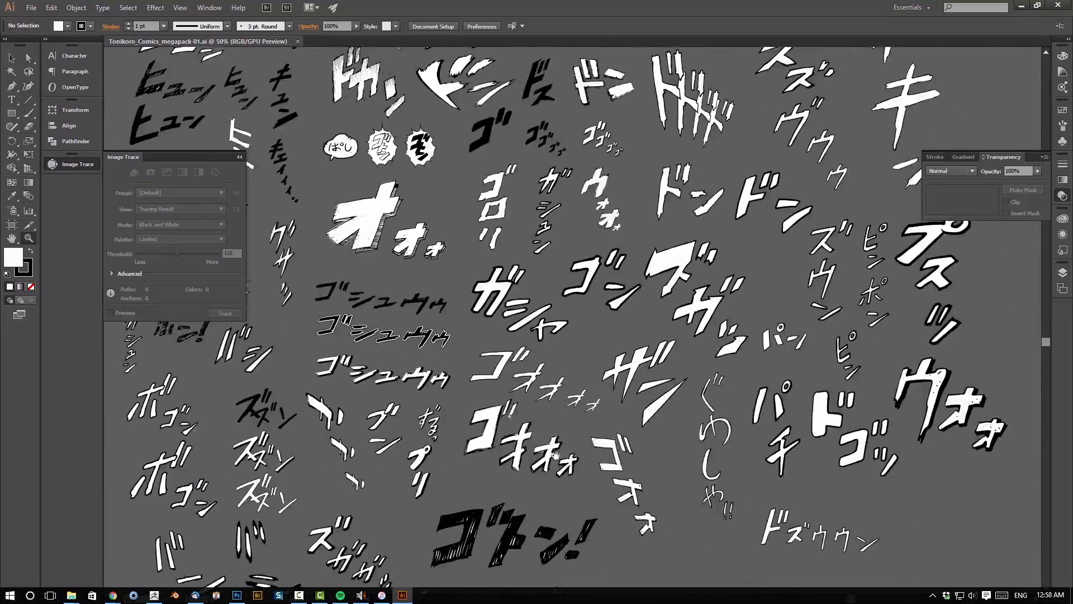
# Select the white outlined katakana ゴオオオ sound effect in the lettering collection
pyautogui.moveTo(477, 421); pyautogui.dragTo(522, 380)
pyautogui.press('v')
pyautogui.click(559, 403)
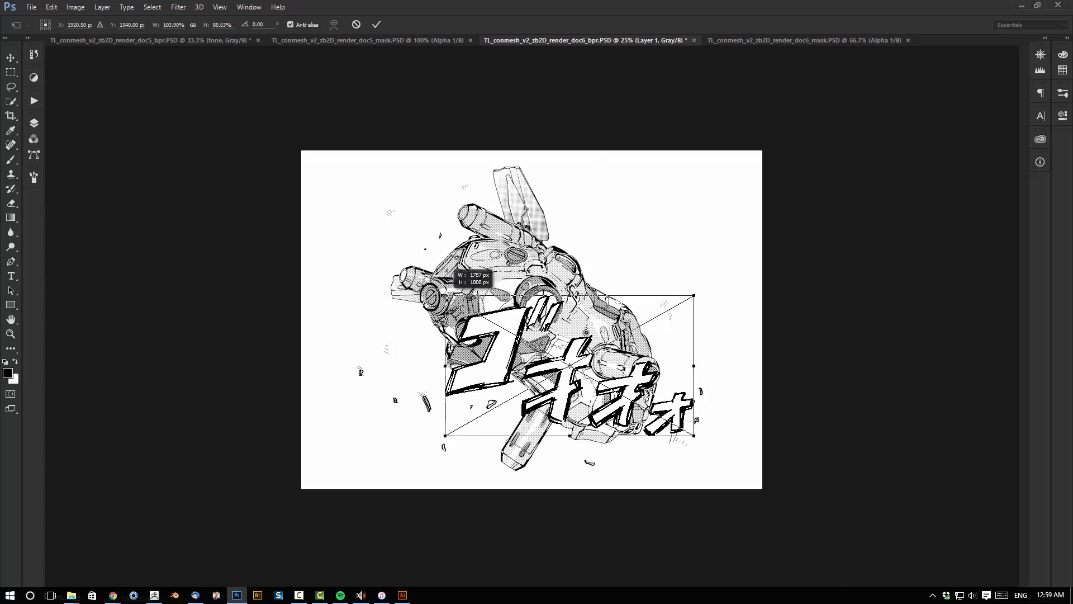
pyautogui.moveTo(446, 295); pyautogui.dragTo(447, 300)
pyautogui.moveTo(503, 341); pyautogui.dragTo(536, 224)
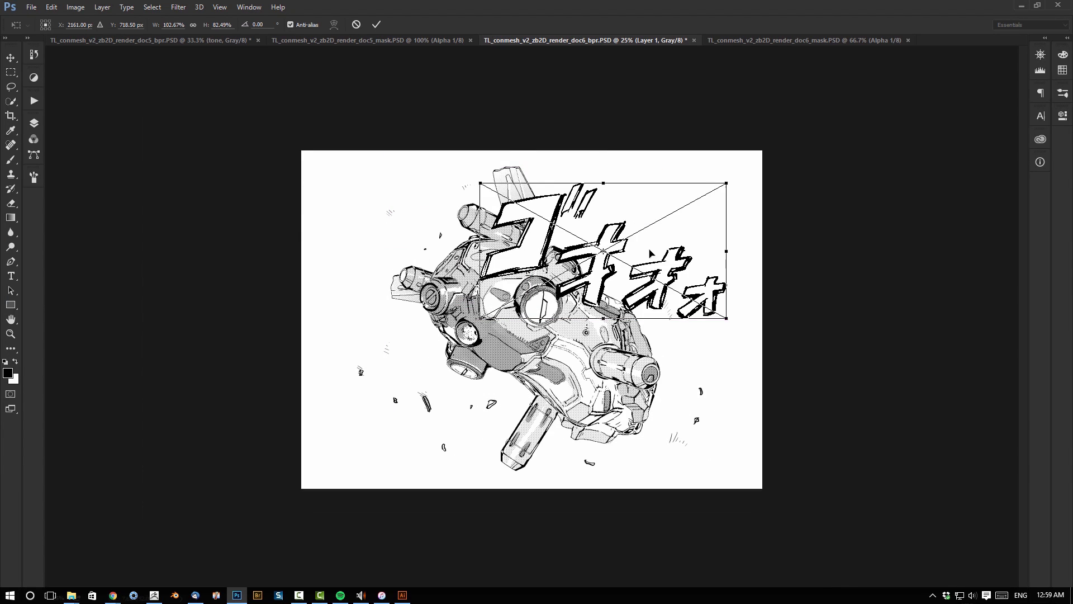
pyautogui.moveTo(747, 328); pyautogui.dragTo(728, 356)
pyautogui.press('Return')
pyautogui.hotkey('ctrl', 'z')
# Paste the katakana lettering into the Photoshop render document, scale it to about 58% and place it left of the mech
pyautogui.hotkey('ctrl', 'v')
pyautogui.click(573, 129)
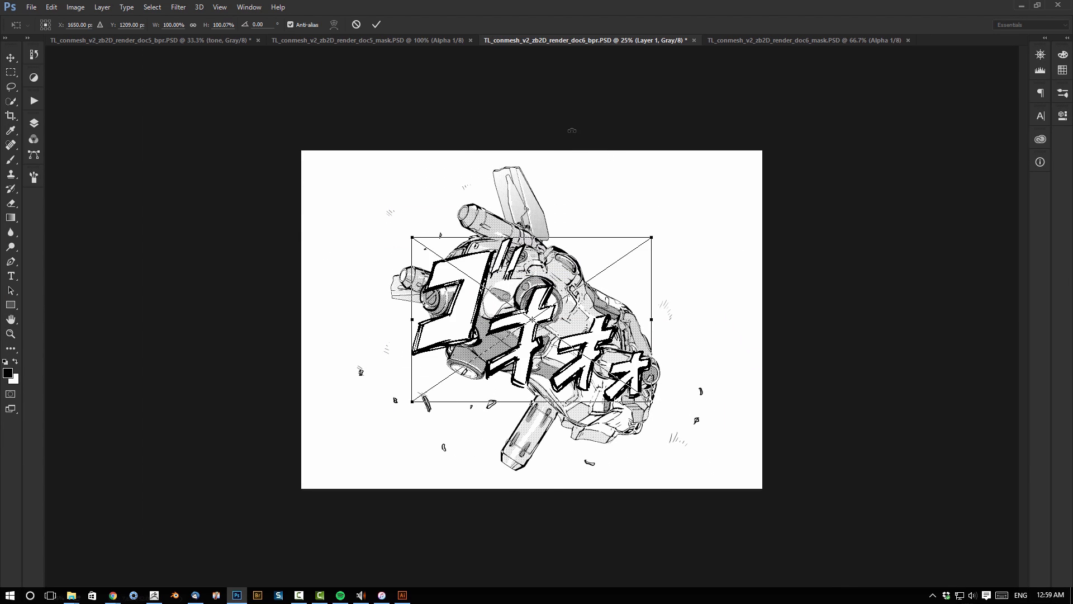
pyautogui.moveTo(509, 313); pyautogui.dragTo(413, 384)
pyautogui.keyDown('alt'); pyautogui.keyDown('shift'); pyautogui.moveTo(313, 311); pyautogui.dragTo(361, 350); pyautogui.keyUp('shift'); pyautogui.keyUp('alt')
pyautogui.moveTo(391, 388); pyautogui.dragTo(346, 371)
# Skew the katakana lettering so that it slants rightward, and apply the transformation
pyautogui.rightClick(349, 346)
pyautogui.click(376, 406)
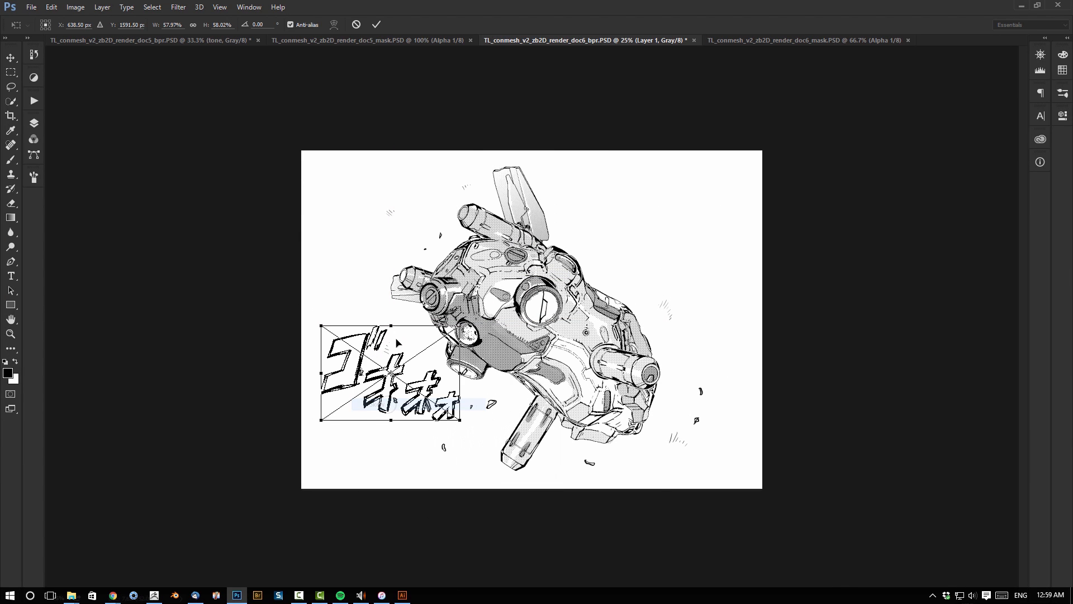
pyautogui.moveTo(391, 329); pyautogui.dragTo(407, 329)
pyautogui.rightClick(410, 382)
pyautogui.click(448, 442)
pyautogui.press('Return')
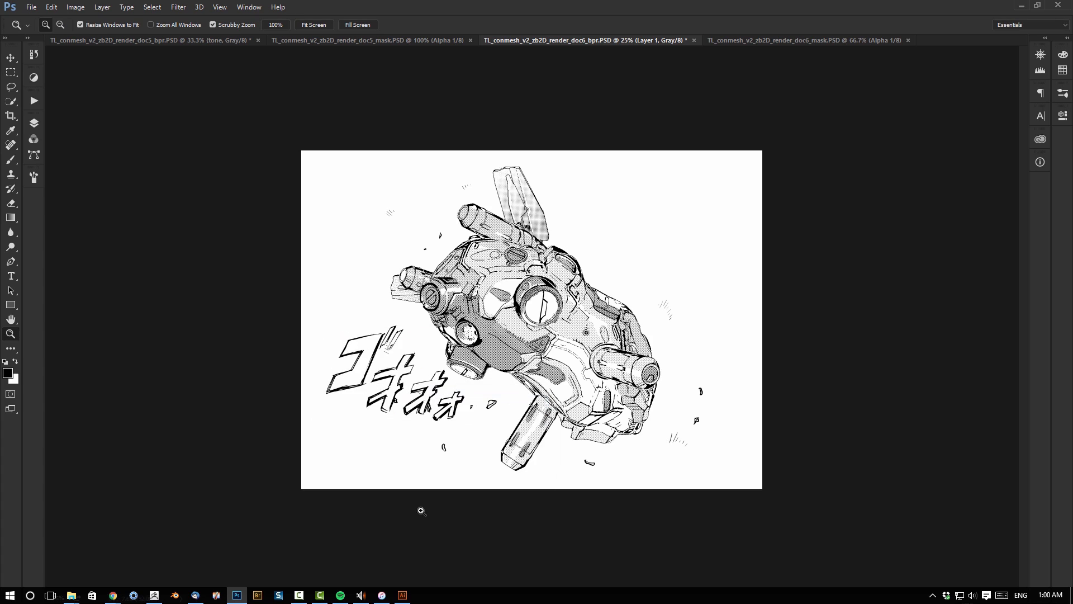
# Add an empty layer over the artwork and choose a hard round 20 px black brush
pyautogui.keyDown('ctrl'); pyautogui.click(407, 380); pyautogui.keyUp('ctrl')
pyautogui.keyDown('ctrl'); pyautogui.click(406, 375); pyautogui.keyUp('ctrl')
pyautogui.moveTo(566, 378); pyautogui.dragTo(579, 452)
pyautogui.keyDown('alt'); pyautogui.click(600, 300); pyautogui.keyUp('alt')
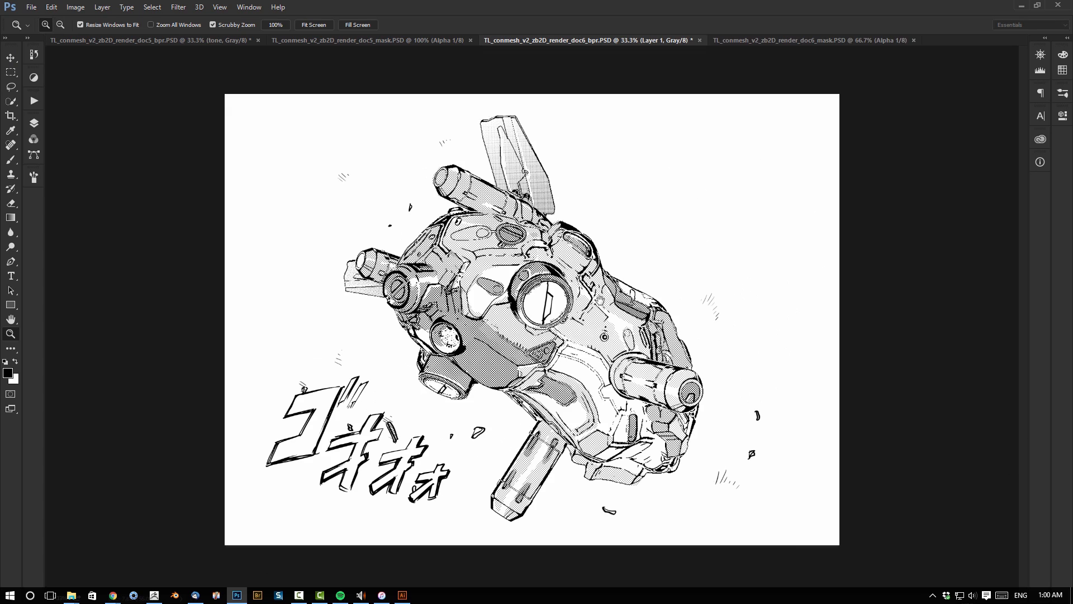
pyautogui.click(33, 127)
pyautogui.click(160, 539)
pyautogui.press('b')
pyautogui.rightClick(272, 503)
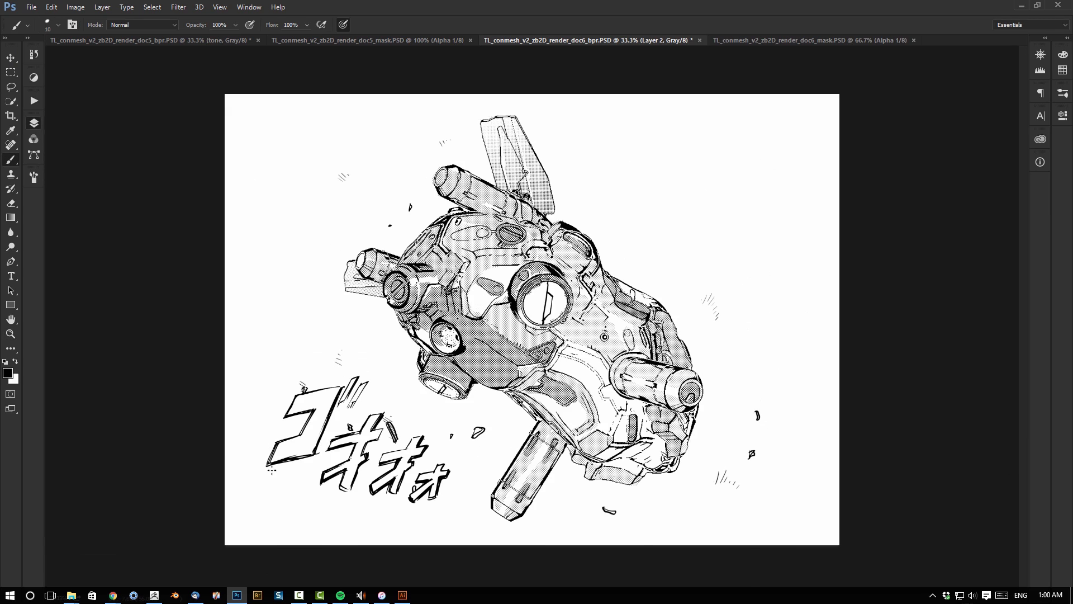
pyautogui.click(263, 401)
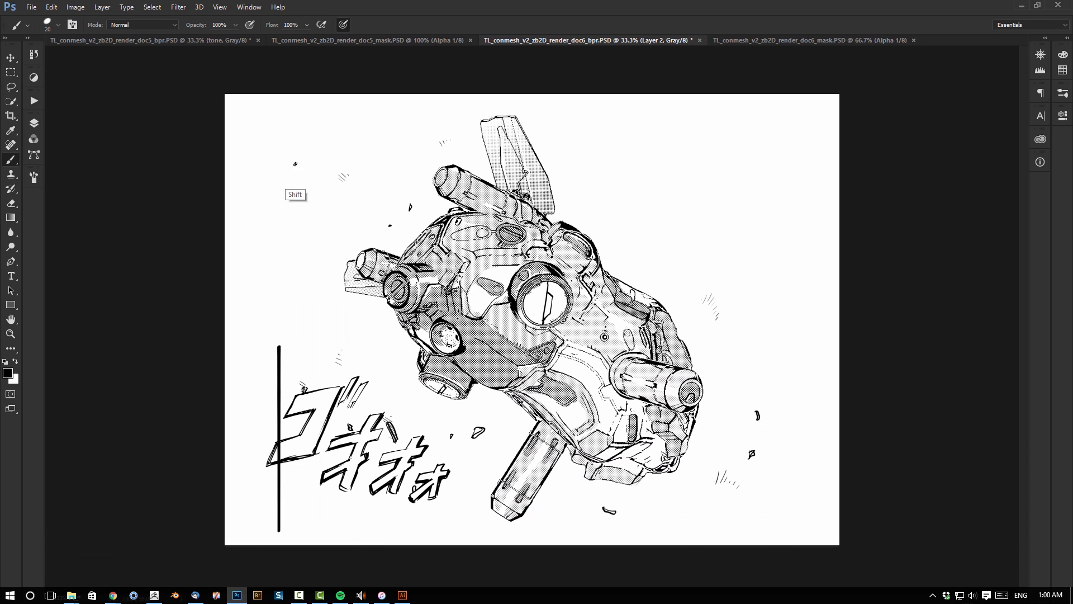
# Draw straight black horizontal and vertical lines forming a rectangular panel frame around the mech and katakana lettering
pyautogui.keyDown('shift'); pyautogui.click(279, 115); pyautogui.keyUp('shift')
pyautogui.keyDown('shift'); pyautogui.click(279, 143); pyautogui.keyUp('shift')
pyautogui.keyDown('shift'); pyautogui.click(743, 143); pyautogui.keyUp('shift')
pyautogui.keyDown('shift'); pyautogui.click(781, 125); pyautogui.keyUp('shift')
pyautogui.keyDown('shift'); pyautogui.click(779, 513); pyautogui.keyUp('shift')
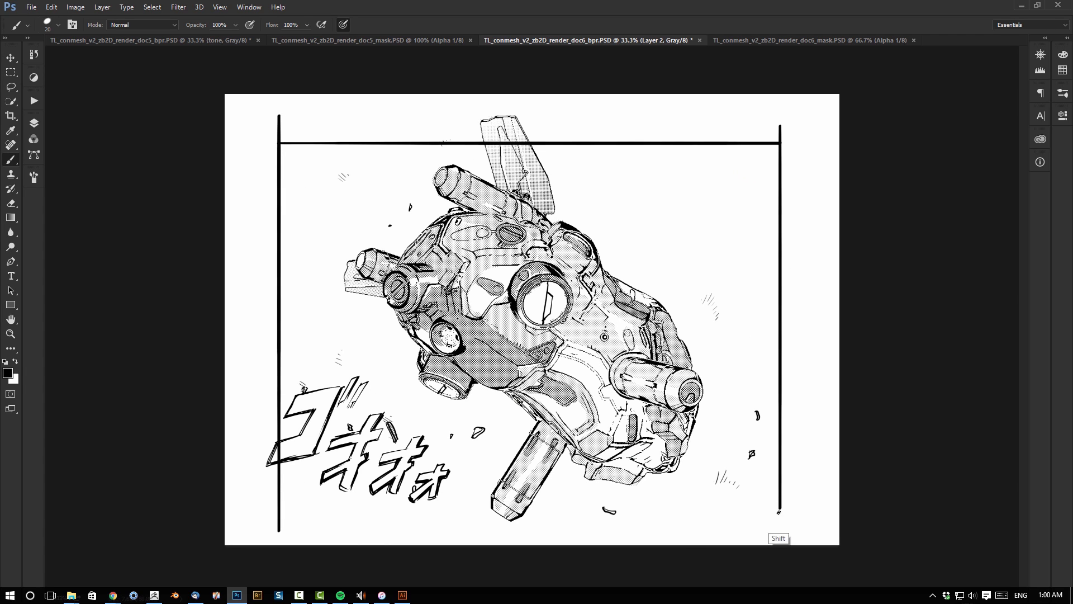
pyautogui.keyDown('shift'); pyautogui.moveTo(279, 506); pyautogui.dragTo(780, 506); pyautogui.keyUp('shift')
# Clear the overshooting line ends outside the frame corners so the panel border is a clean rectangle
pyautogui.press('m')
pyautogui.moveTo(256, 545); pyautogui.dragTo(835, 511)
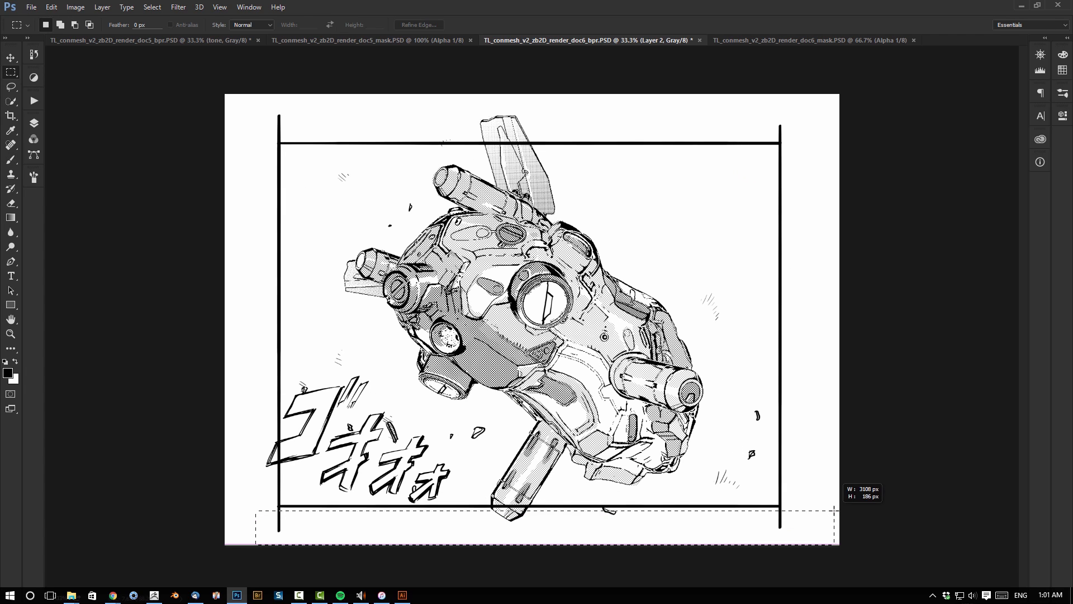
pyautogui.hotkey('ctrl', 'd')
pyautogui.moveTo(239, 94); pyautogui.dragTo(808, 142)
pyautogui.press('Delete')
pyautogui.hotkey('ctrl', 'd')
pyautogui.press('e')
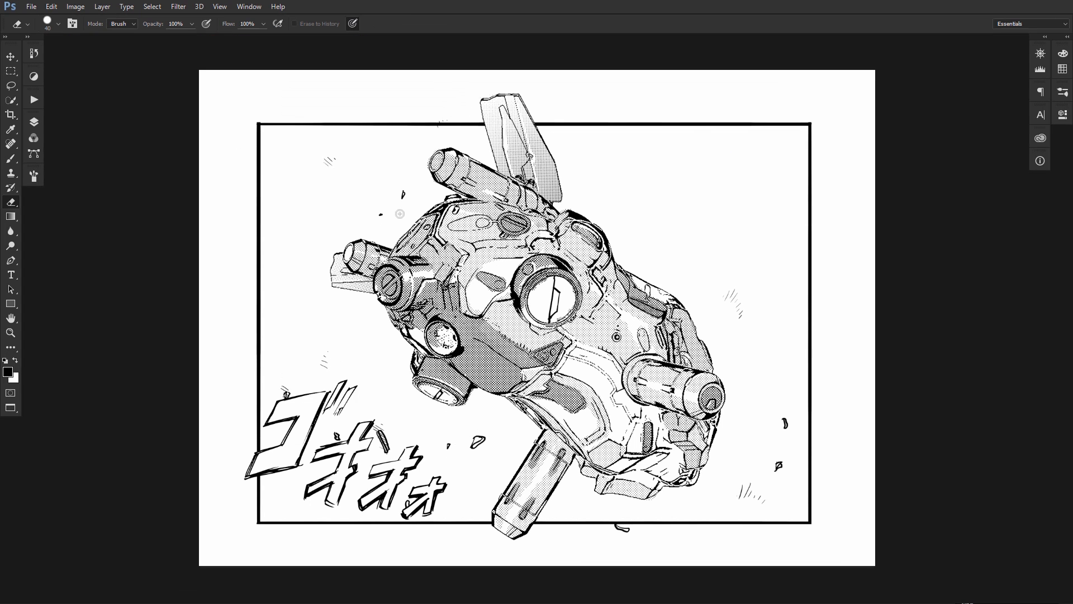
pyautogui.press('z')
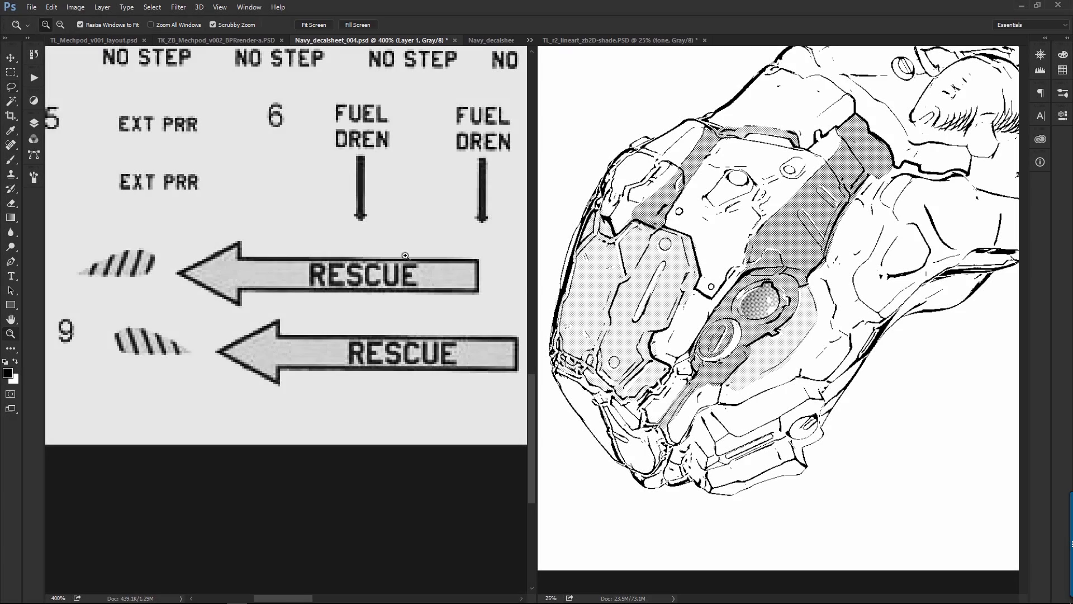
# Lasso a RESCUE arrow decal in Navy_decalsheet_004.psd and copy it onto a new layer in TL_r2_lineart_zb2D-shade.PSD
pyautogui.hotkey('ctrl', '-')
pyautogui.hotkey('ctrl', '-')
pyautogui.hotkey('ctrl', '-')
pyautogui.click(170, 440)
pyautogui.click(171, 440)
pyautogui.moveTo(357, 135)
pyautogui.mouseDown()
pyautogui.moveTo(307, 344)
pyautogui.moveTo(243, 367)
pyautogui.mouseUp()
pyautogui.press('l')
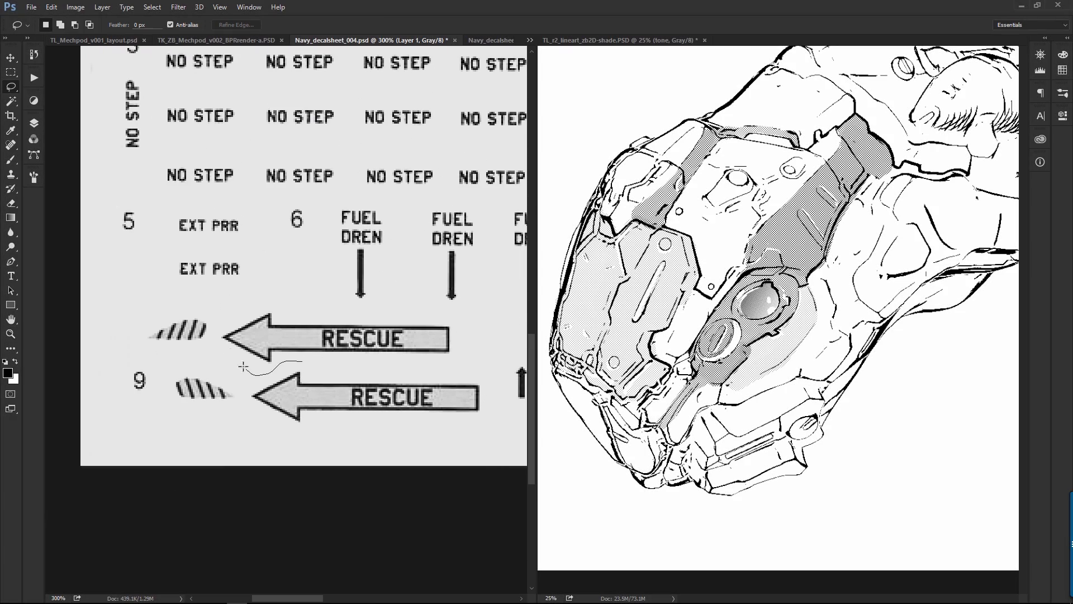
pyautogui.click(673, 273)
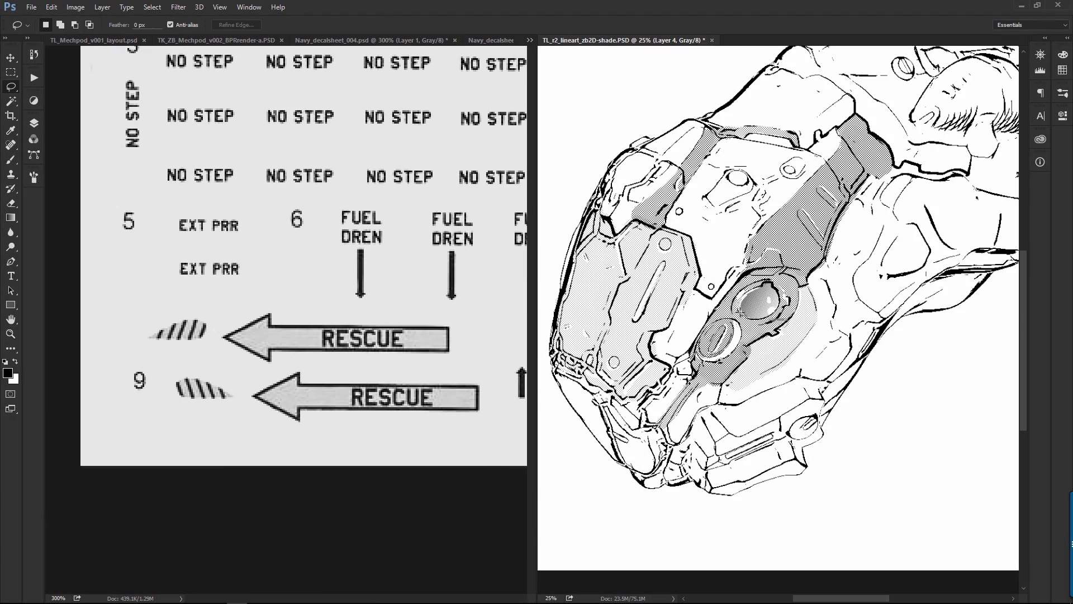
# Enlarge the RESCUE decal and rotate it about -36 degrees on the blank canvas beside the lower hull
pyautogui.hotkey('ctrl', 't')
pyautogui.keyDown('shift'); pyautogui.moveTo(788, 305); pyautogui.dragTo(870, 284); pyautogui.keyUp('shift')
pyautogui.press('Return')
pyautogui.press('v')
pyautogui.moveTo(833, 319); pyautogui.dragTo(934, 384)
pyautogui.hotkey('ctrl', 't')
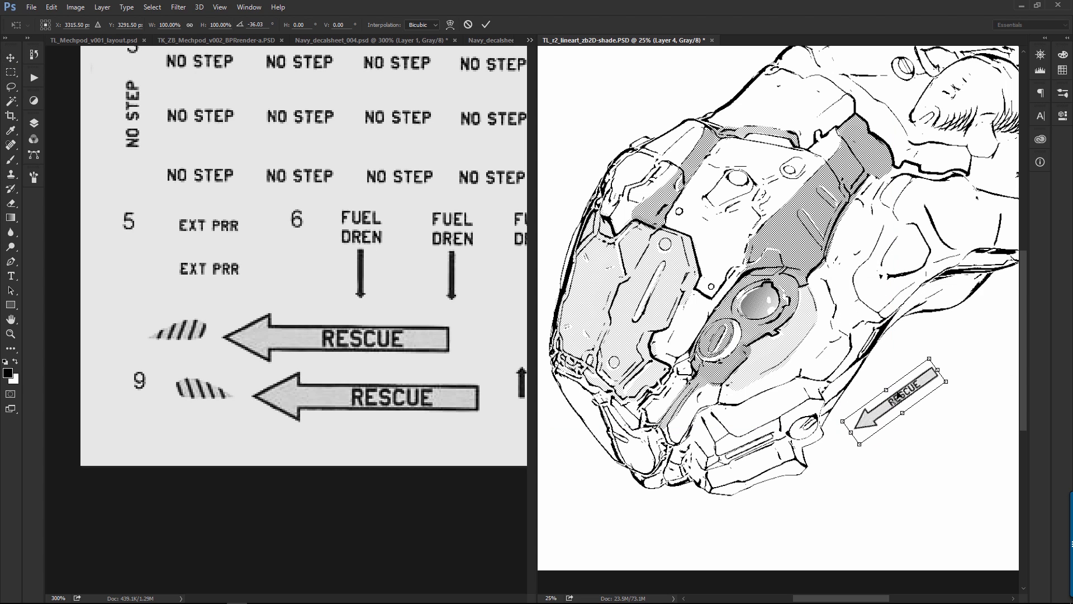
# Skew the RESCUE decal horizontally by about -33 degrees to match the hull's perspective
pyautogui.rightClick(907, 398)
pyautogui.click(959, 444)
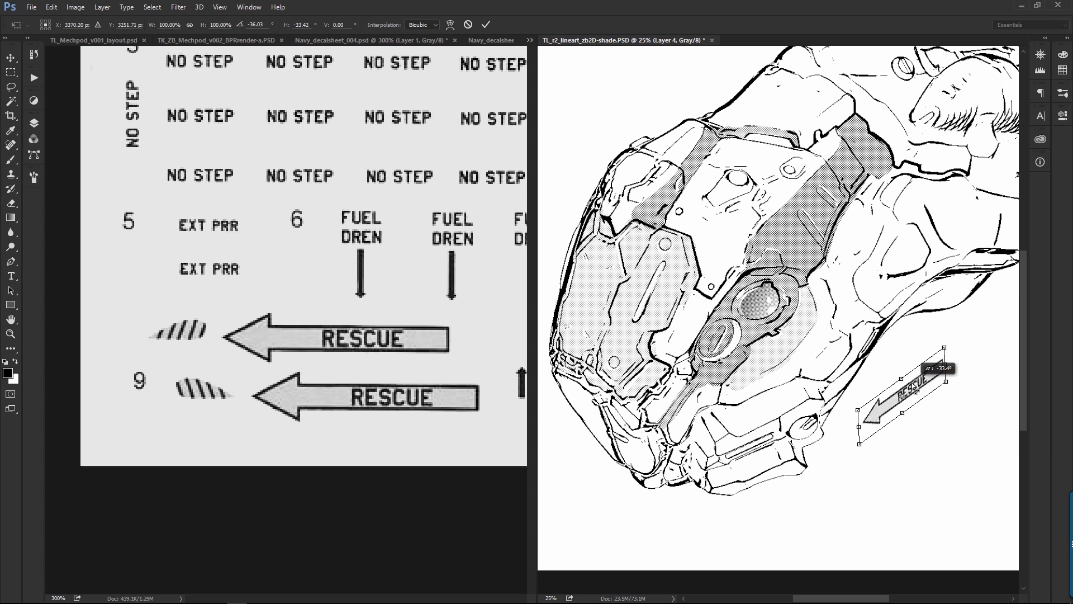
pyautogui.rightClick(898, 399)
pyautogui.click(950, 437)
pyautogui.moveTo(968, 420); pyautogui.dragTo(970, 413)
pyautogui.rightClick(900, 388)
pyautogui.click(953, 438)
# Resize the RESCUE decal and move it onto the lower hull panel below the round lenses, applying the transformation
pyautogui.moveTo(900, 378); pyautogui.dragTo(878, 395)
pyautogui.rightClick(904, 397)
pyautogui.click(949, 420)
pyautogui.keyDown('alt'); pyautogui.keyDown('shift'); pyautogui.moveTo(944, 377); pyautogui.dragTo(760, 413); pyautogui.keyUp('shift'); pyautogui.keyUp('alt')
pyautogui.rightClick(908, 395)
pyautogui.click(950, 433)
pyautogui.rightClick(908, 382)
pyautogui.click(940, 432)
pyautogui.press('Return')
# Rotate the placed RESCUE decal about 32 degrees so it follows the lower panel's edge
pyautogui.hotkey('ctrl', 't')
pyautogui.rightClick(757, 410)
pyautogui.click(811, 448)
pyautogui.moveTo(824, 383); pyautogui.dragTo(826, 418)
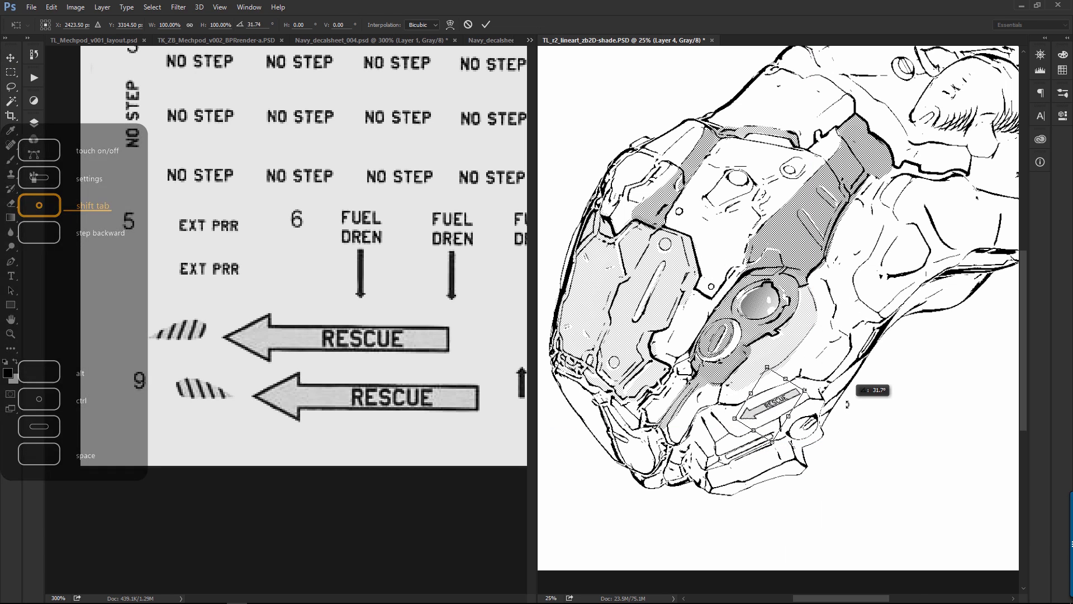
pyautogui.press('Return')
# Copy a FUEL DREN arrow decal from the sheet into the lineart document and enlarge it to about 550%
pyautogui.press('z')
pyautogui.keyDown('alt'); pyautogui.click(775, 358); pyautogui.keyUp('alt')
pyautogui.moveTo(381, 209); pyautogui.dragTo(244, 298)
pyautogui.press('m')
pyautogui.press('z')
pyautogui.click(805, 256)
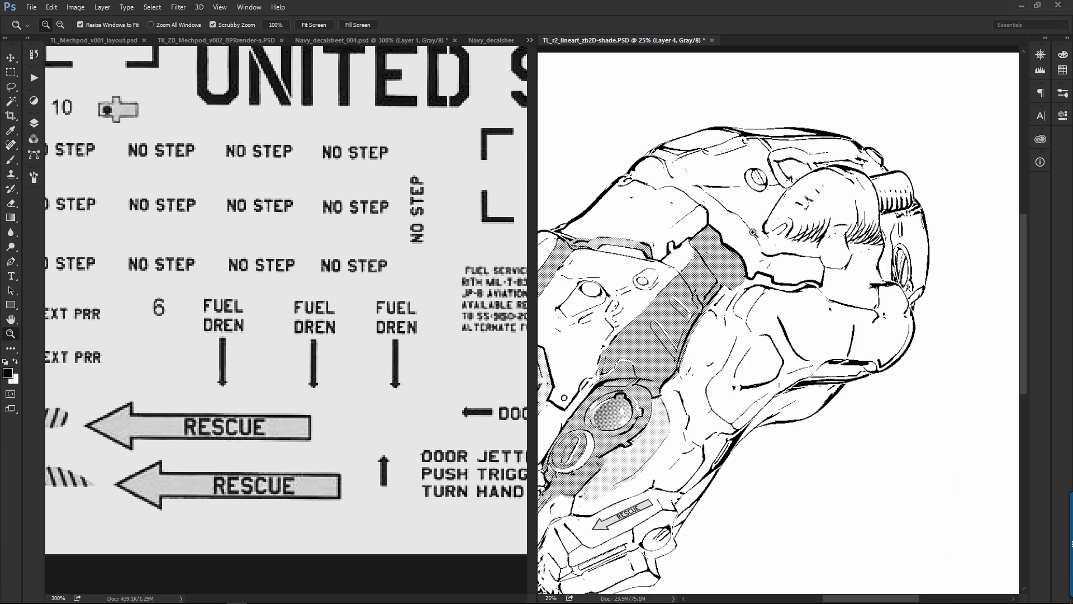
pyautogui.hotkey('ctrl', 't')
pyautogui.keyDown('alt'); pyautogui.keyDown('shift'); pyautogui.moveTo(781, 316); pyautogui.dragTo(794, 299); pyautogui.keyUp('shift'); pyautogui.keyUp('alt')
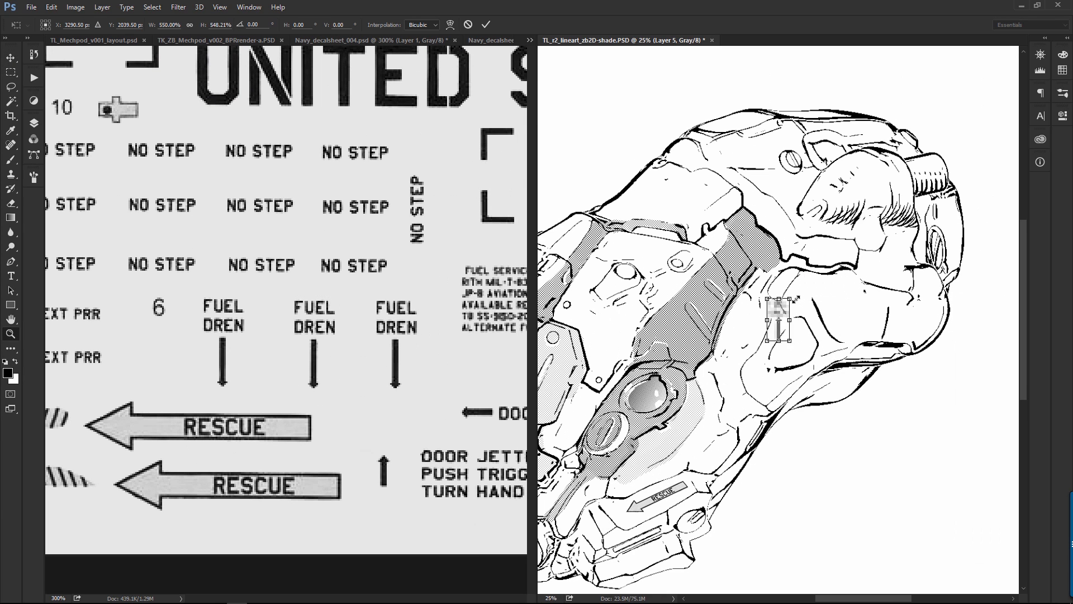
pyautogui.press('Return')
# Move the FUEL DREN decal onto the blank upper hull plate
pyautogui.press('v')
pyautogui.moveTo(779, 345); pyautogui.dragTo(888, 335)
pyautogui.moveTo(888, 335)
pyautogui.mouseDown()
pyautogui.moveTo(761, 282)
pyautogui.moveTo(819, 224)
pyautogui.moveTo(878, 332)
pyautogui.mouseUp()
pyautogui.moveTo(976, 306); pyautogui.dragTo(865, 352)
pyautogui.moveTo(791, 320); pyautogui.dragTo(700, 264)
# Rotate the FUEL DREN decal about 27 degrees and skew it to match the upper plate's slant
pyautogui.hotkey('ctrl', 't')
pyautogui.rightClick(673, 227)
pyautogui.click(707, 274)
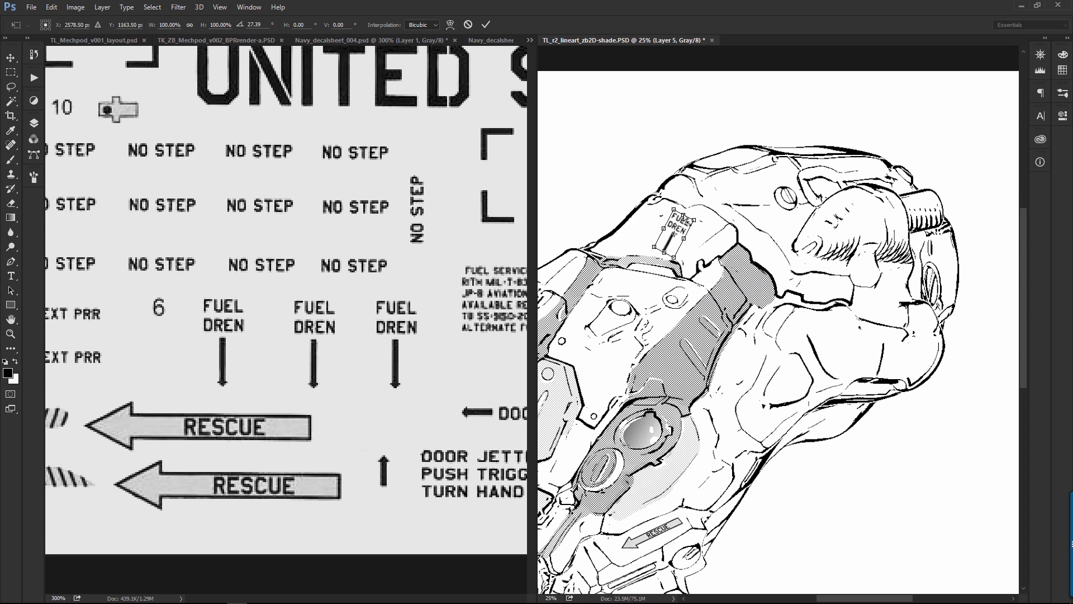
pyautogui.moveTo(684, 216); pyautogui.dragTo(699, 223)
pyautogui.press('Return')
# Reposition the FUEL DREN decal on the upper plate and refine its rotation by about -9 degrees
pyautogui.moveTo(716, 275); pyautogui.dragTo(702, 270)
pyautogui.hotkey('ctrl', 't')
pyautogui.rightClick(677, 232)
pyautogui.click(710, 268)
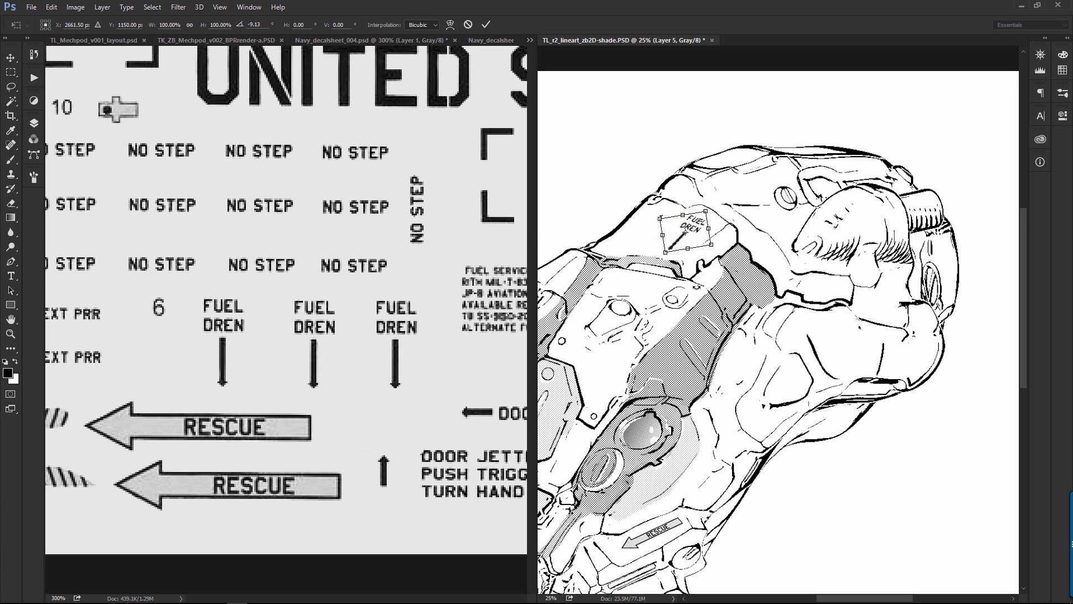
pyautogui.press('Return')
# Look through the markings on Navy_decalsheet_004.psd for another decal that suits the mech
pyautogui.press('z')
pyautogui.keyDown('alt'); pyautogui.click(799, 356); pyautogui.keyUp('alt')
pyautogui.moveTo(320, 214); pyautogui.dragTo(318, 287)
pyautogui.press('m')
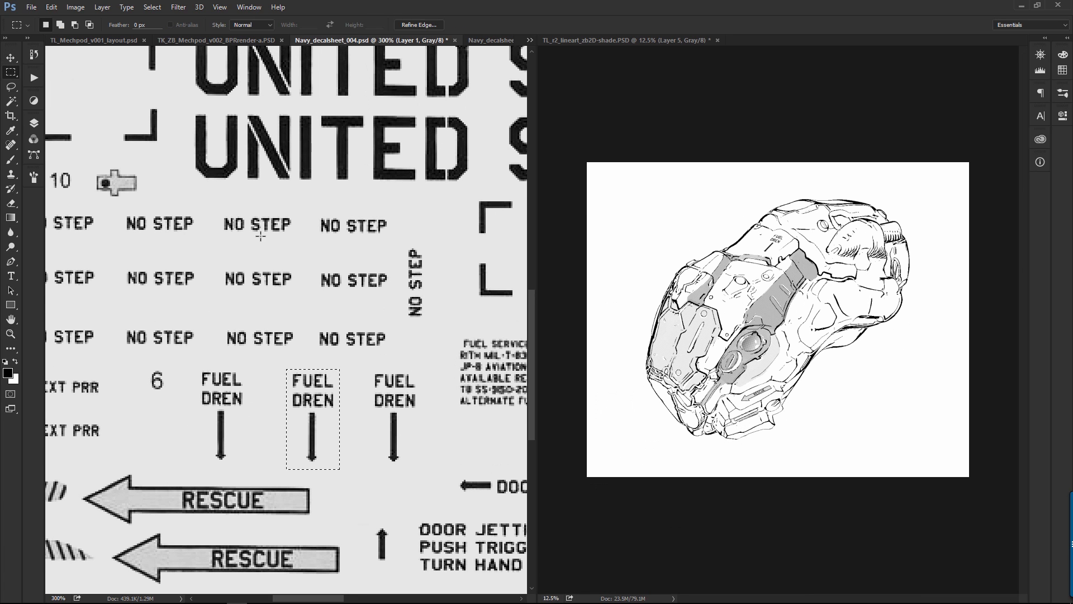
pyautogui.moveTo(222, 214); pyautogui.dragTo(196, 185)
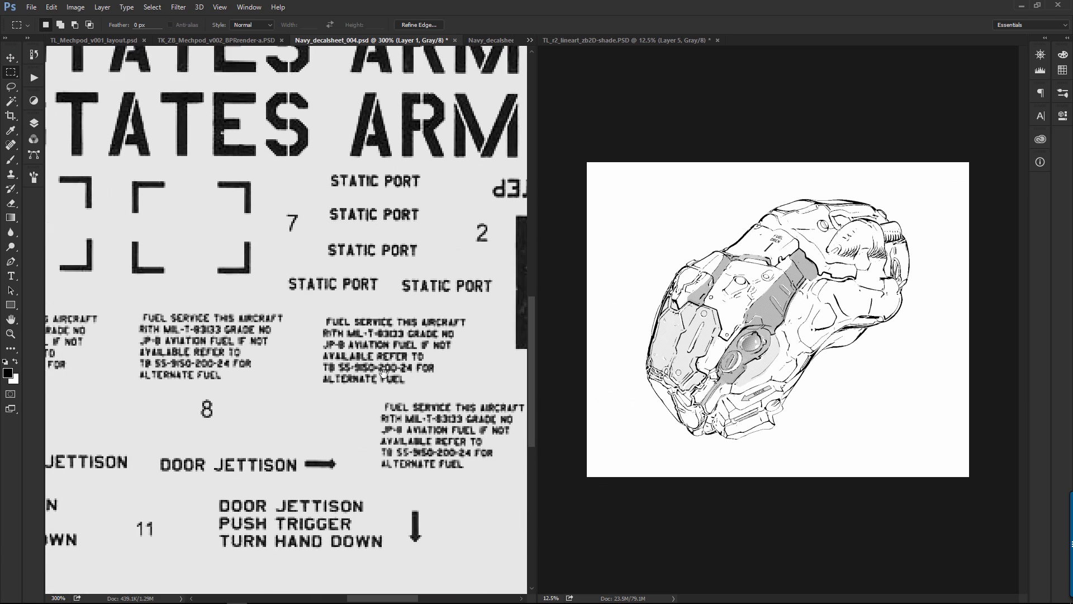
pyautogui.moveTo(383, 374); pyautogui.dragTo(365, 341)
pyautogui.moveTo(305, 139); pyautogui.dragTo(411, 169)
pyautogui.hotkey('ctrl', 'd')
pyautogui.moveTo(364, 273); pyautogui.dragTo(134, 301)
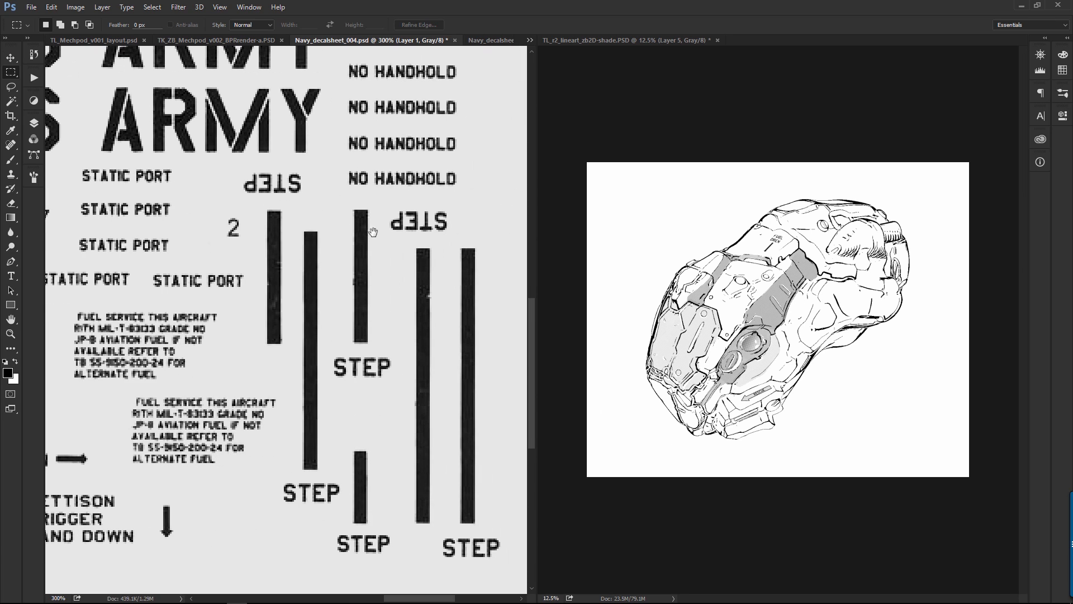
pyautogui.moveTo(265, 249); pyautogui.dragTo(447, 168)
pyautogui.moveTo(300, 271); pyautogui.dragTo(477, 390)
pyautogui.moveTo(67, 154); pyautogui.dragTo(135, 166)
# Select a NO STEP marking on the decal sheet and paste it into the lineart document
pyautogui.moveTo(228, 159); pyautogui.dragTo(305, 184)
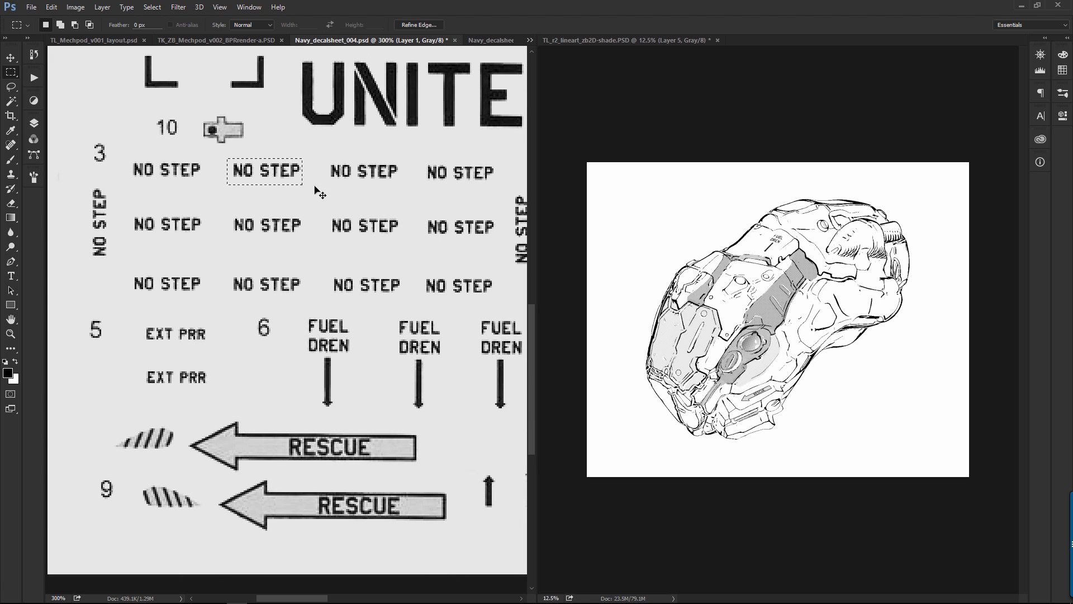
pyautogui.hotkey('ctrl', 'c')
pyautogui.click(817, 245)
pyautogui.hotkey('ctrl', 'v')
pyautogui.keyDown('ctrl'); pyautogui.moveTo(758, 253); pyautogui.dragTo(787, 288); pyautogui.keyUp('ctrl')
pyautogui.moveTo(788, 291); pyautogui.dragTo(723, 205)
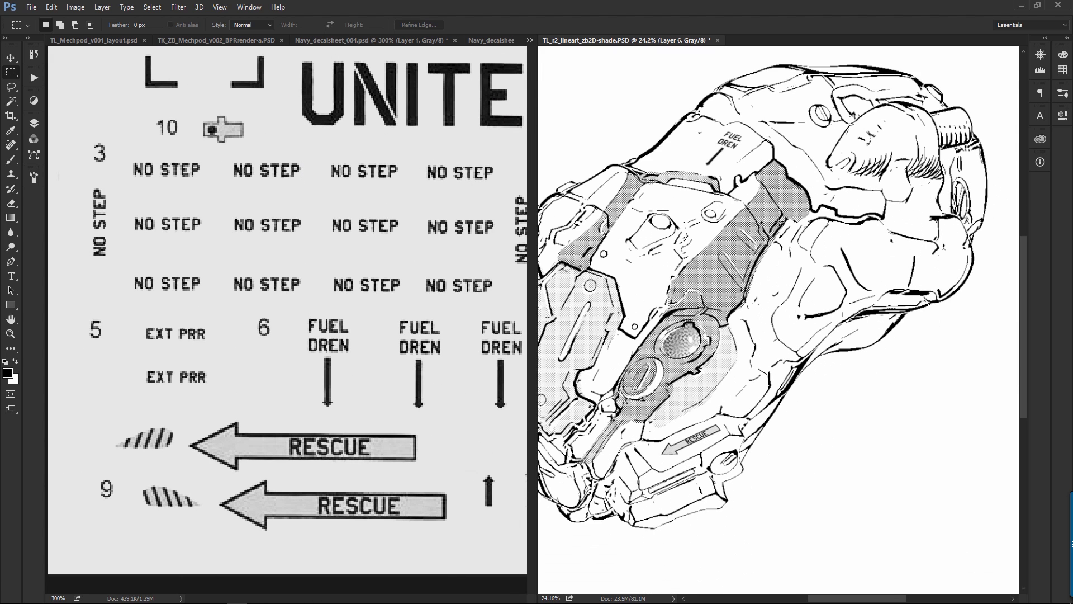
# Enlarge the NO STEP decal and place it above the RESCUE arrow, rotated about -22 degrees
pyautogui.hotkey('ctrl', 't')
pyautogui.keyDown('alt'); pyautogui.keyDown('shift'); pyautogui.moveTo(739, 295); pyautogui.dragTo(754, 427); pyautogui.keyUp('shift'); pyautogui.keyUp('alt')
pyautogui.press('Return')
pyautogui.press('v')
pyautogui.hotkey('ctrl', 't')
pyautogui.rightClick(697, 420)
pyautogui.click(722, 280)
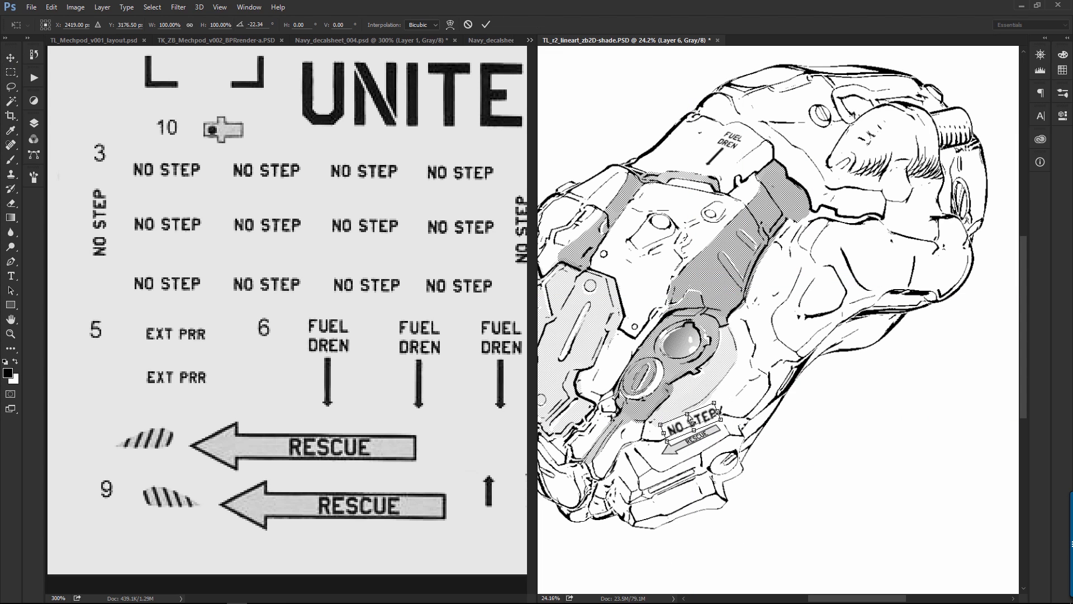
# Skew the NO STEP decal horizontally by about 29 degrees and adjust its rotation to about -25 degrees
pyautogui.moveTo(688, 413); pyautogui.dragTo(676, 416)
pyautogui.rightClick(704, 419)
pyautogui.click(764, 267)
pyautogui.moveTo(765, 476); pyautogui.dragTo(769, 467)
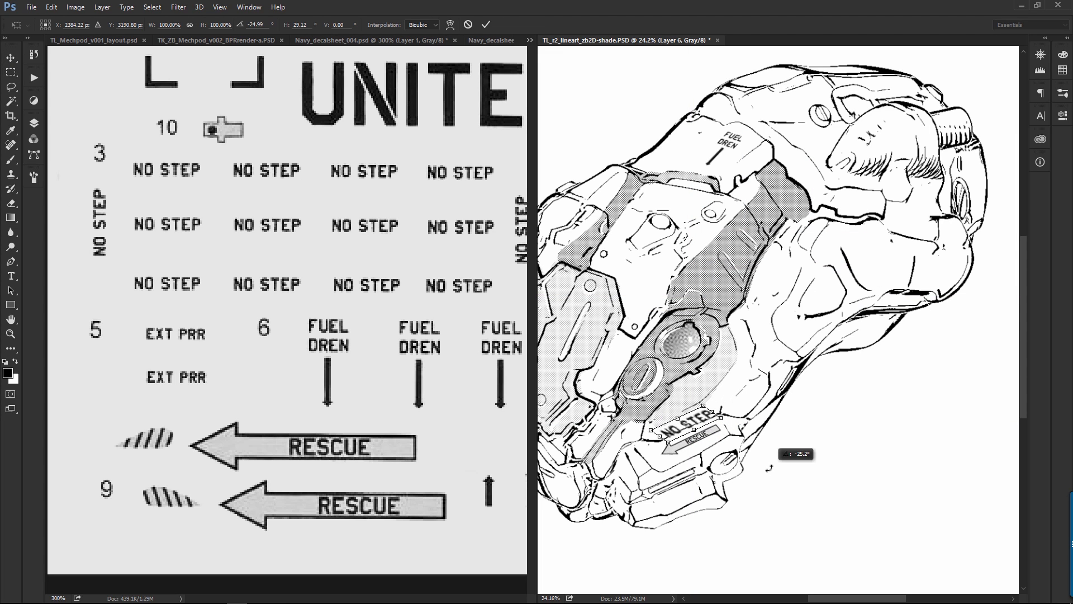
pyautogui.press('Return')
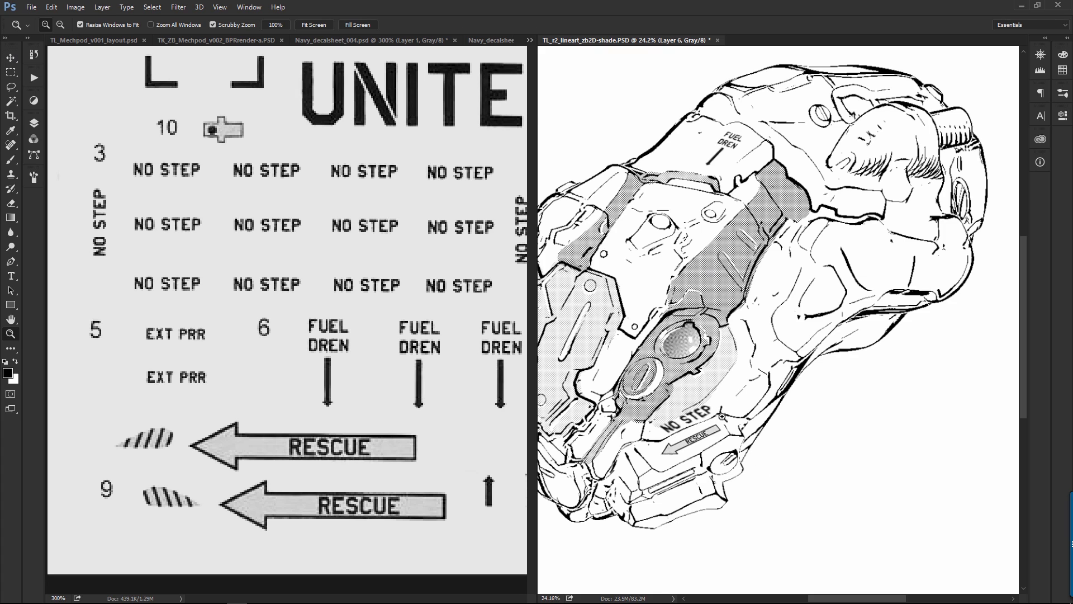
# Switch to Navy_decalsheet_005.psd and look through its warning markings
pyautogui.keyDown('ctrl'); pyautogui.keyDown('alt'); pyautogui.click(726, 423); pyautogui.keyUp('alt'); pyautogui.keyUp('ctrl')
pyautogui.keyDown('ctrl'); pyautogui.keyDown('alt'); pyautogui.click(726, 423); pyautogui.keyUp('alt'); pyautogui.keyUp('ctrl')
pyautogui.keyDown('ctrl'); pyautogui.click(796, 357); pyautogui.keyUp('ctrl')
pyautogui.keyDown('ctrl'); pyautogui.click(794, 352); pyautogui.keyUp('ctrl')
pyautogui.moveTo(761, 360); pyautogui.dragTo(807, 421)
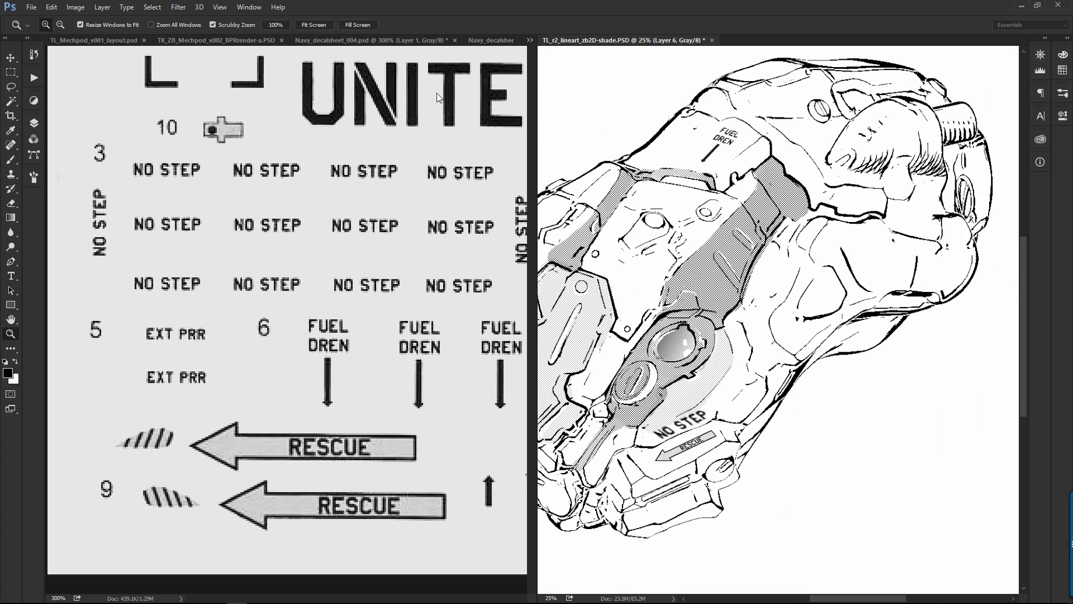
pyautogui.click(371, 41)
pyautogui.click(488, 43)
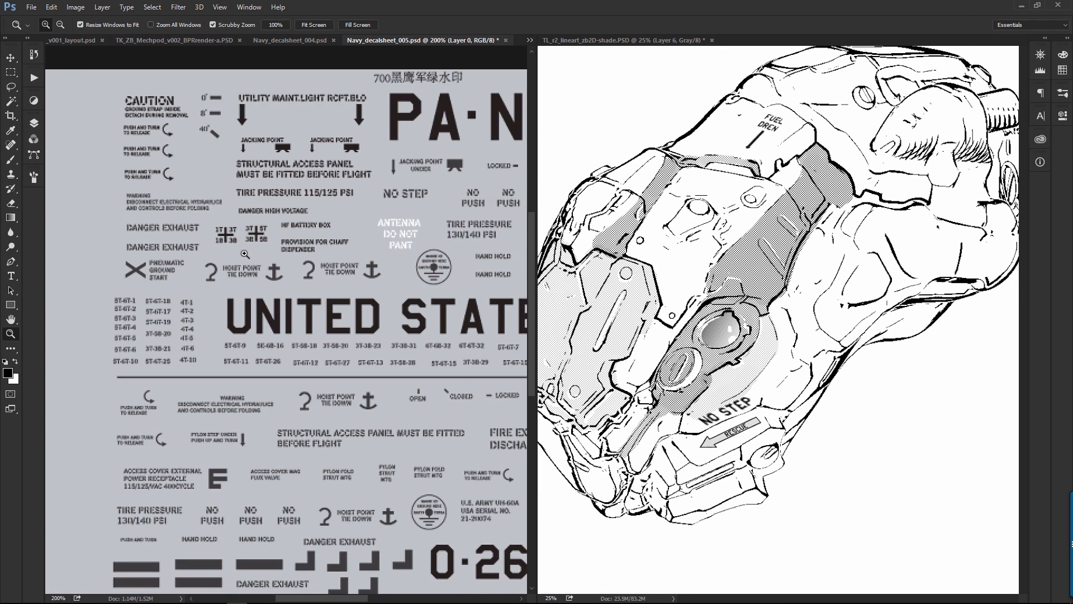
pyautogui.click(245, 255)
pyautogui.moveTo(321, 257); pyautogui.dragTo(244, 378)
pyautogui.moveTo(258, 492); pyautogui.dragTo(244, 328)
pyautogui.moveTo(463, 187); pyautogui.dragTo(244, 318)
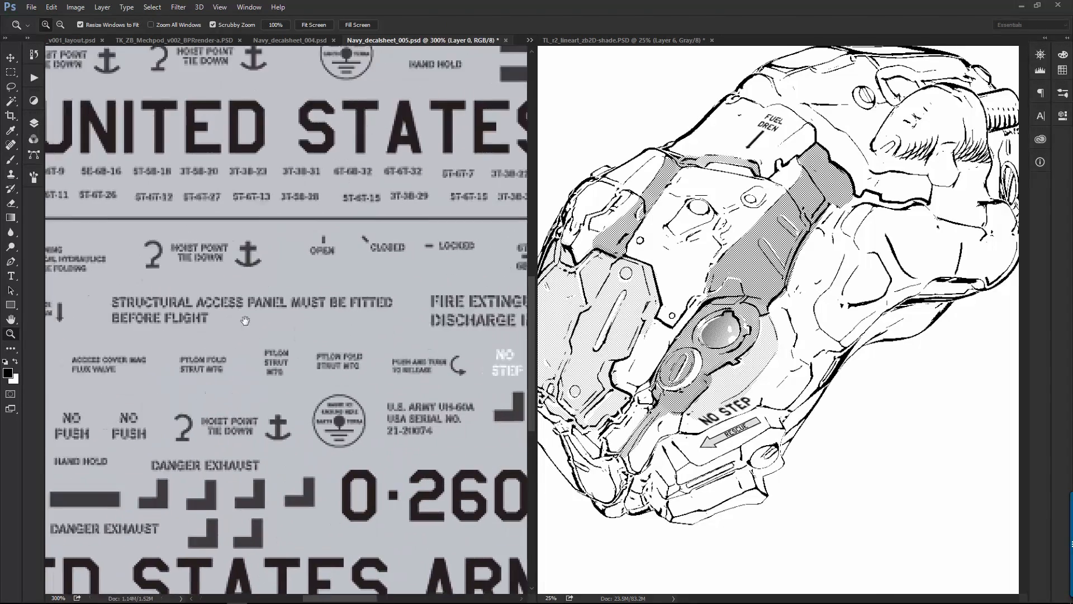
pyautogui.moveTo(447, 386); pyautogui.dragTo(205, 244)
pyautogui.moveTo(410, 262)
pyautogui.mouseDown()
pyautogui.moveTo(202, 275)
pyautogui.moveTo(376, 290)
pyautogui.mouseUp()
# Select the DANGER KEEP AWAY lettering with its arrow and paste it into the lineart document
pyautogui.press('m')
pyautogui.keyDown('shift'); pyautogui.moveTo(143, 273); pyautogui.dragTo(232, 327); pyautogui.keyUp('shift')
pyautogui.moveTo(174, 305)
pyautogui.keyDown('shift'); pyautogui.mouseDown()
pyautogui.moveTo(233, 348)
pyautogui.moveTo(417, 359)
pyautogui.mouseUp(); pyautogui.keyUp('shift')
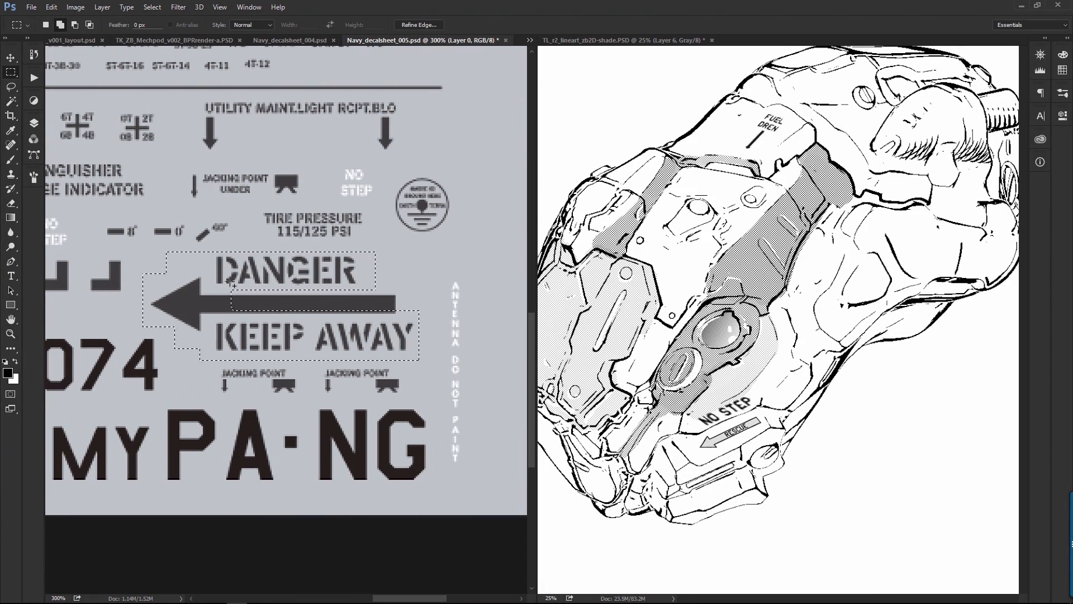
pyautogui.keyDown('shift'); pyautogui.moveTo(233, 284); pyautogui.dragTo(404, 323); pyautogui.keyUp('shift')
pyautogui.hotkey('ctrl', 'c')
pyautogui.click(861, 297)
pyautogui.hotkey('ctrl', 'v')
# Place the DANGER KEEP AWAY decal on the mech's rear hull panel and transform it to fit the surface's slant
pyautogui.moveTo(810, 338); pyautogui.dragTo(797, 263)
pyautogui.hotkey('ctrl', 't')
pyautogui.rightClick(793, 269)
pyautogui.click(822, 329)
pyautogui.rightClick(794, 249)
pyautogui.click(833, 288)
pyautogui.press('Return')
# Merge the four decal layers, Layer 4 through Layer 7, into a single layer
pyautogui.moveTo(626, 430); pyautogui.dragTo(741, 427)
pyautogui.moveTo(921, 297); pyautogui.dragTo(908, 303)
pyautogui.keyDown('ctrl'); pyautogui.keyDown('alt'); pyautogui.click(894, 305); pyautogui.keyUp('alt'); pyautogui.keyUp('ctrl')
pyautogui.keyDown('ctrl'); pyautogui.keyDown('alt'); pyautogui.click(895, 305); pyautogui.keyUp('alt'); pyautogui.keyUp('ctrl')
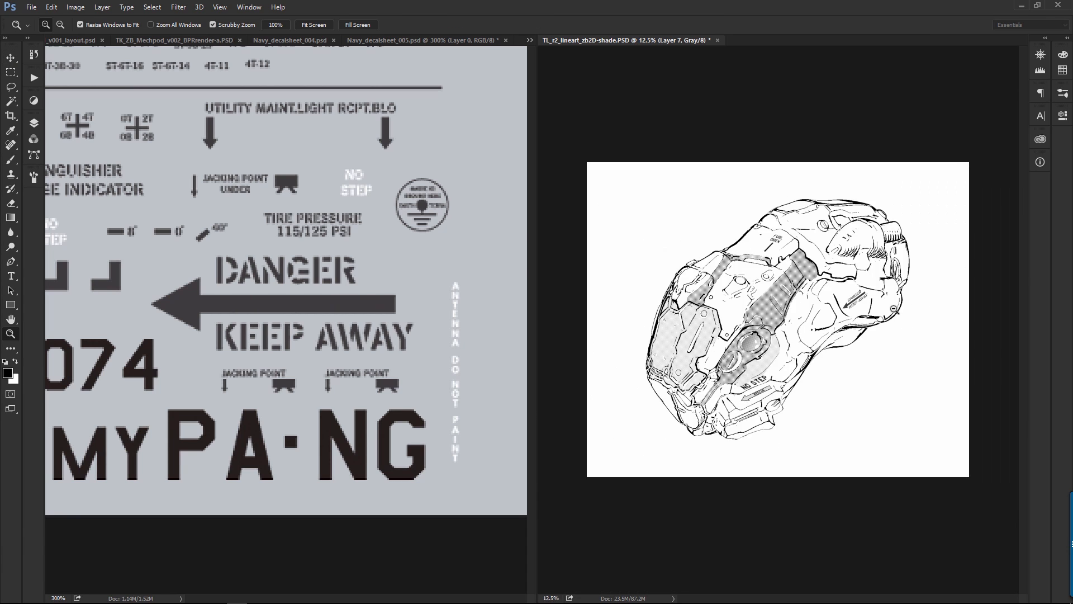
pyautogui.keyDown('ctrl'); pyautogui.click(791, 311); pyautogui.keyUp('ctrl')
pyautogui.keyDown('ctrl'); pyautogui.click(791, 311); pyautogui.keyUp('ctrl')
pyautogui.click(34, 123)
pyautogui.keyDown('shift'); pyautogui.click(100, 274); pyautogui.keyUp('shift')
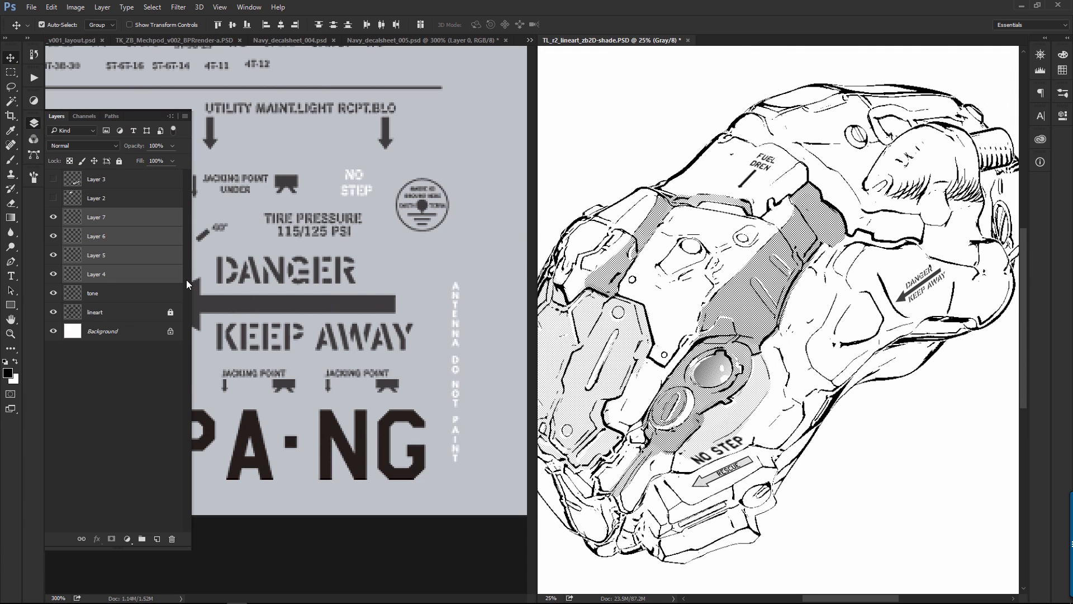
pyautogui.hotkey('ctrl', 'e')
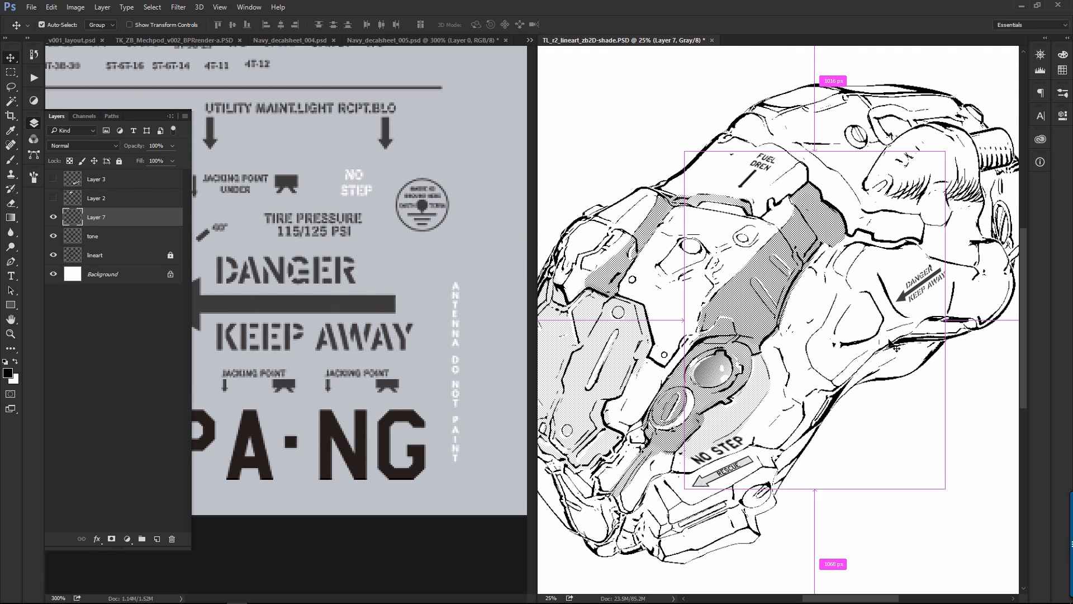
# Apply Levels to the merged decals, sampling the DANGER arrow as black point (input 42) and lightening the midtones
pyautogui.hotkey('ctrl', 'l')
pyautogui.click(476, 409)
pyautogui.click(902, 299)
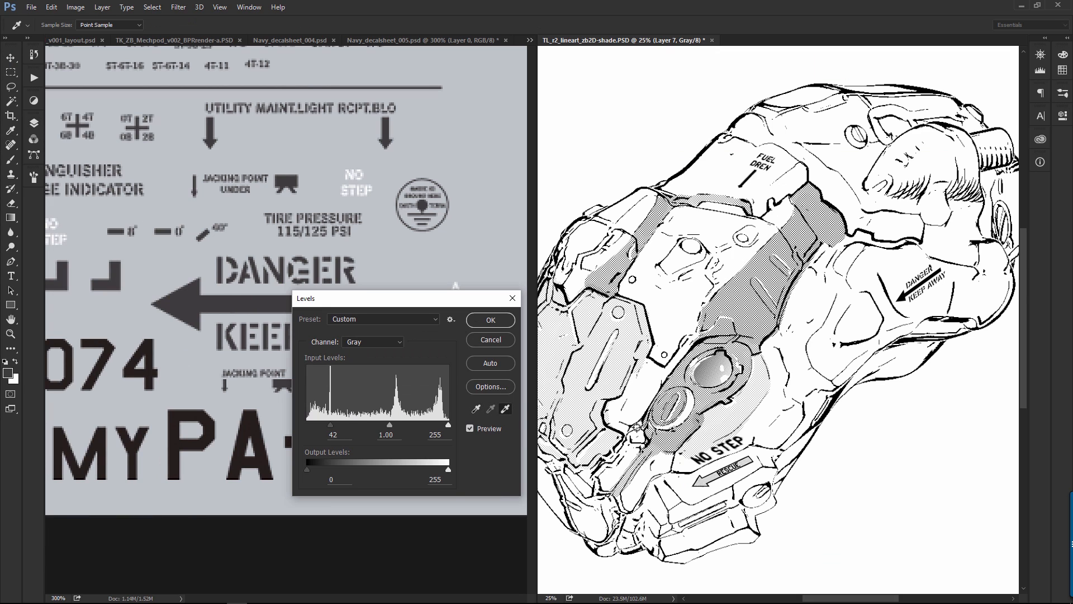
pyautogui.moveTo(392, 430); pyautogui.dragTo(360, 426)
pyautogui.press('Return')
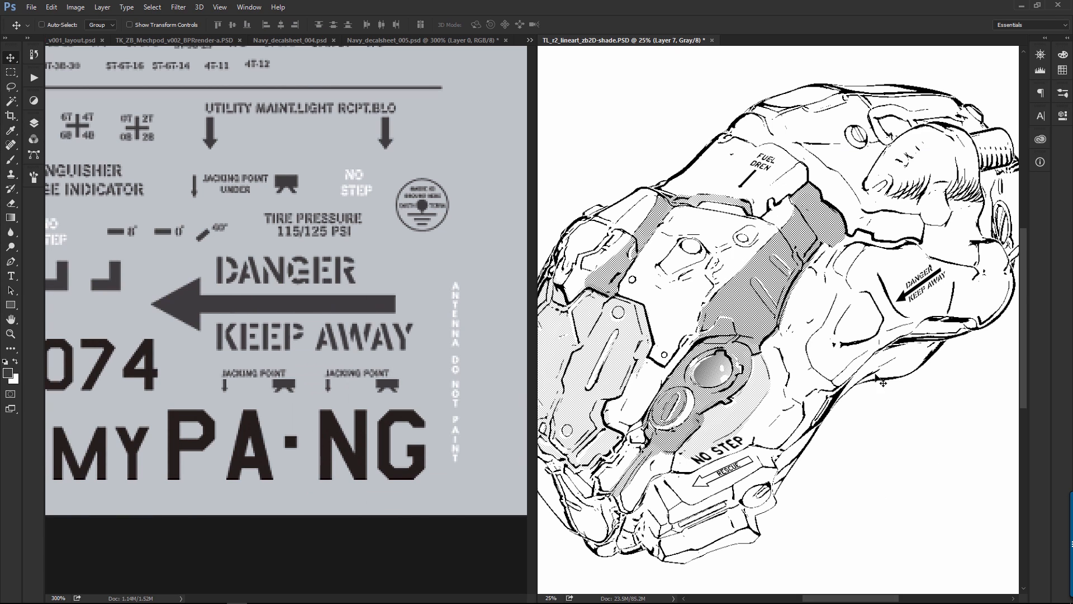
# Close Navy_decalsheet_005.psd without saving its changes
pyautogui.press('z')
pyautogui.keyDown('alt'); pyautogui.click(871, 382); pyautogui.keyUp('alt')
pyautogui.click(428, 42)
pyautogui.hotkey('ctrl', 'w')
pyautogui.click(339, 216)
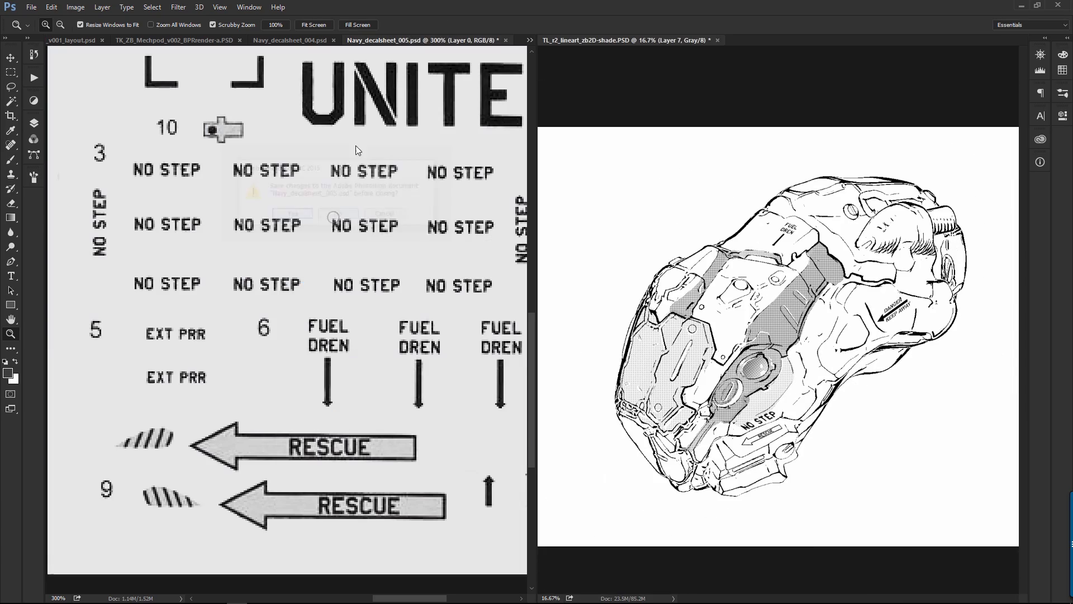
# Close Navy_decalsheet_004.psd without saving its changes
pyautogui.click(380, 41)
pyautogui.hotkey('ctrl', 'w')
pyautogui.click(338, 215)
# In Tonikoro_MasterToneCollection.psd, clear the selection and hide and collapse the 300DPI-40Line Gradation group
pyautogui.click(470, 41)
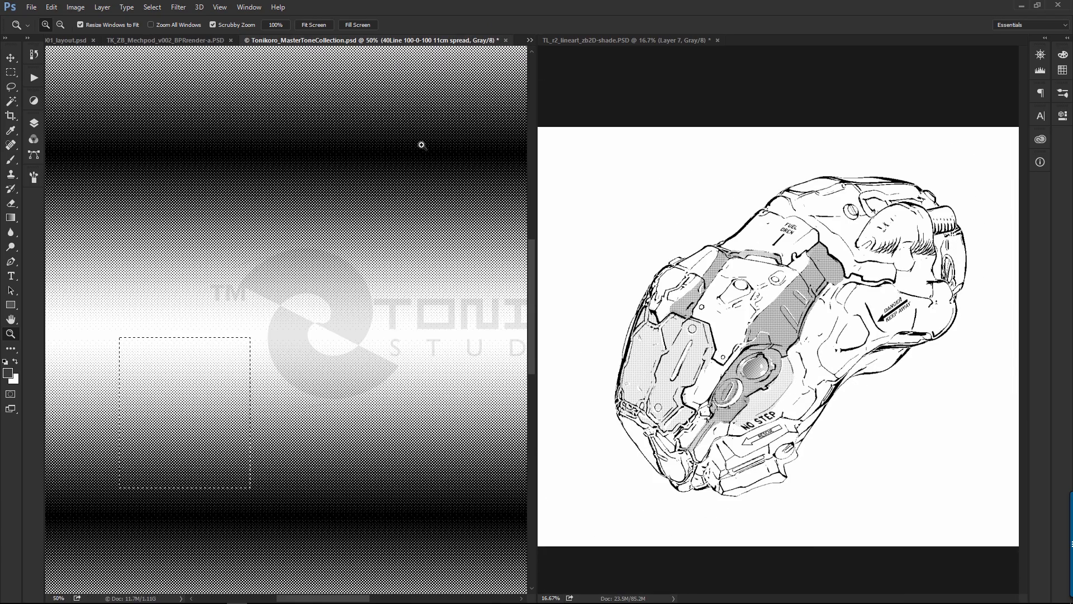
pyautogui.hotkey('ctrl', 'd')
pyautogui.keyDown('alt'); pyautogui.click(345, 221); pyautogui.keyUp('alt')
pyautogui.keyDown('alt'); pyautogui.click(345, 221); pyautogui.keyUp('alt')
pyautogui.keyDown('alt'); pyautogui.click(345, 221); pyautogui.keyUp('alt')
pyautogui.click(34, 122)
pyautogui.click(53, 228)
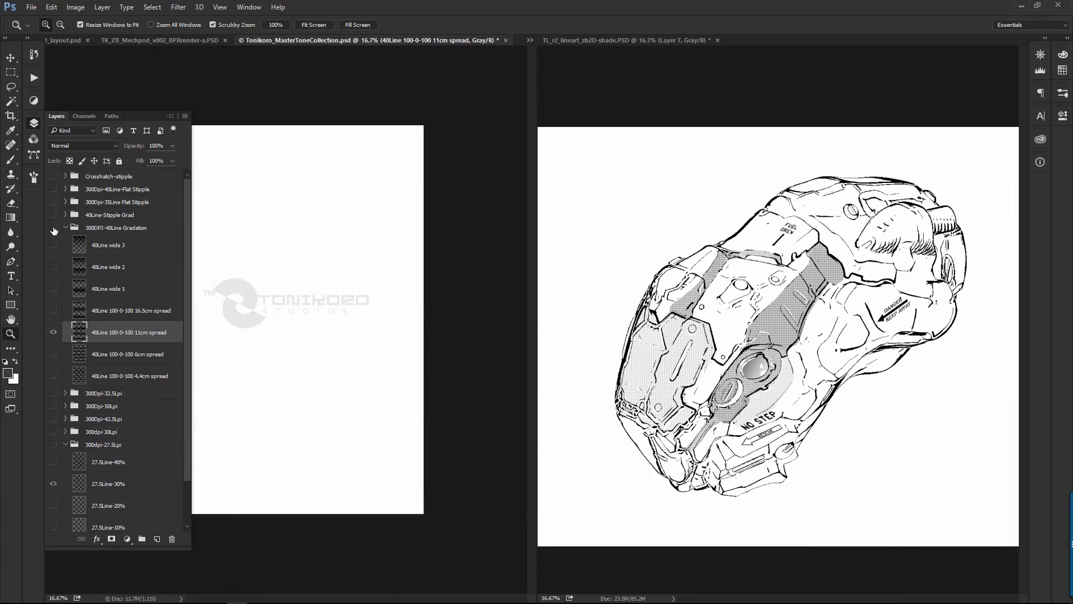
pyautogui.click(53, 228)
pyautogui.click(65, 227)
pyautogui.click(53, 226)
pyautogui.click(84, 279)
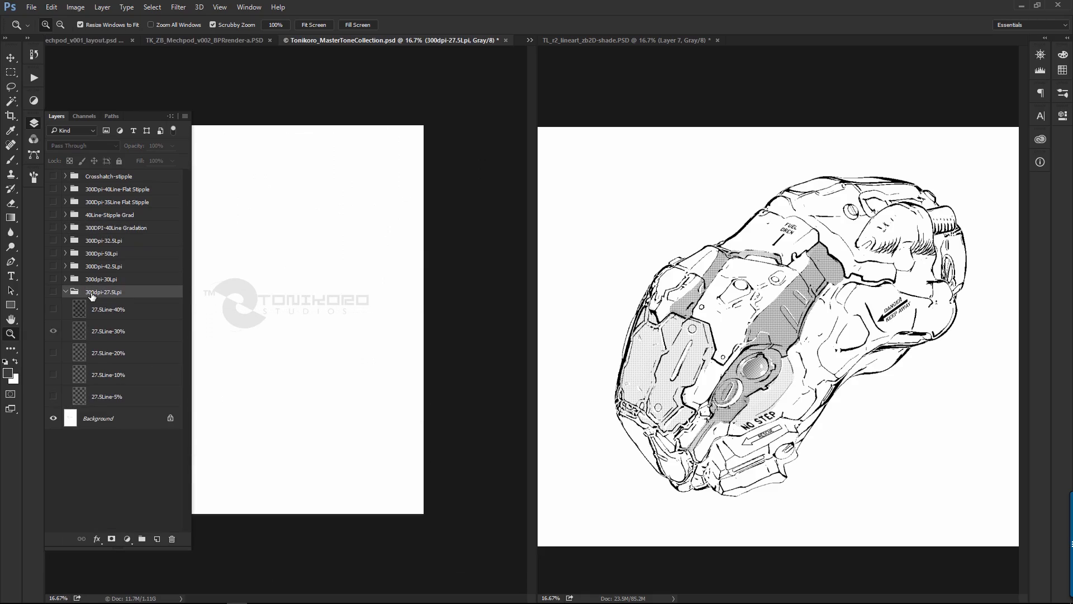
# Show the 300dpi-30Lpi group with its 30Line-20% tone selected, and collapse the 300dpi-27.5Lpi group
pyautogui.click(65, 279)
pyautogui.click(53, 278)
pyautogui.click(106, 340)
pyautogui.click(65, 401)
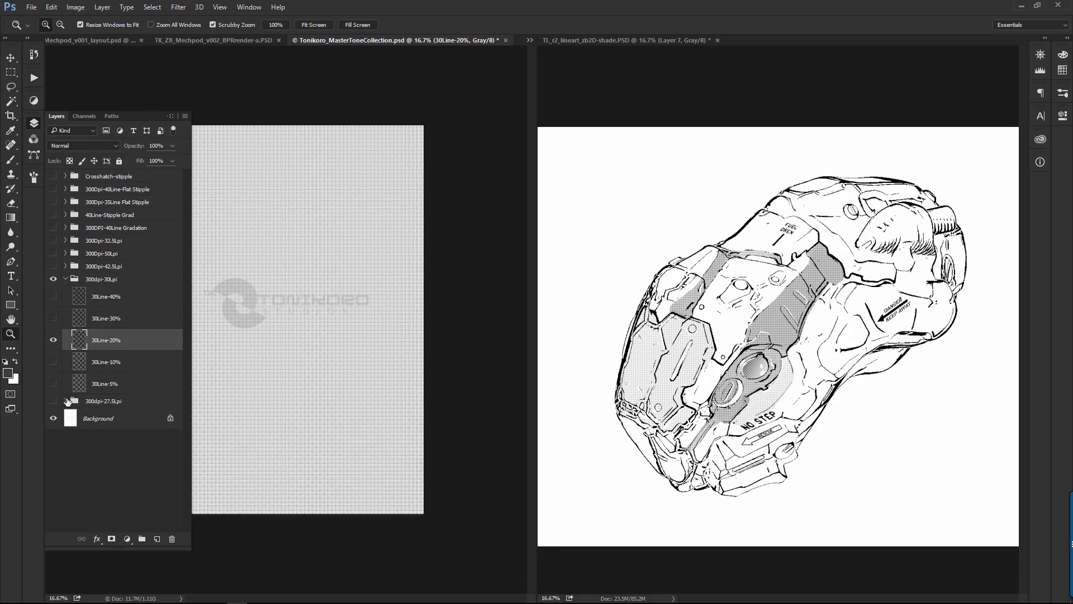
# Try the 30Line-30% tone in place of 30Line-20% and inspect its dots up close
pyautogui.click(107, 318)
pyautogui.click(53, 318)
pyautogui.click(54, 339)
pyautogui.click(281, 276)
pyautogui.click(281, 276)
pyautogui.click(280, 276)
pyautogui.click(254, 288)
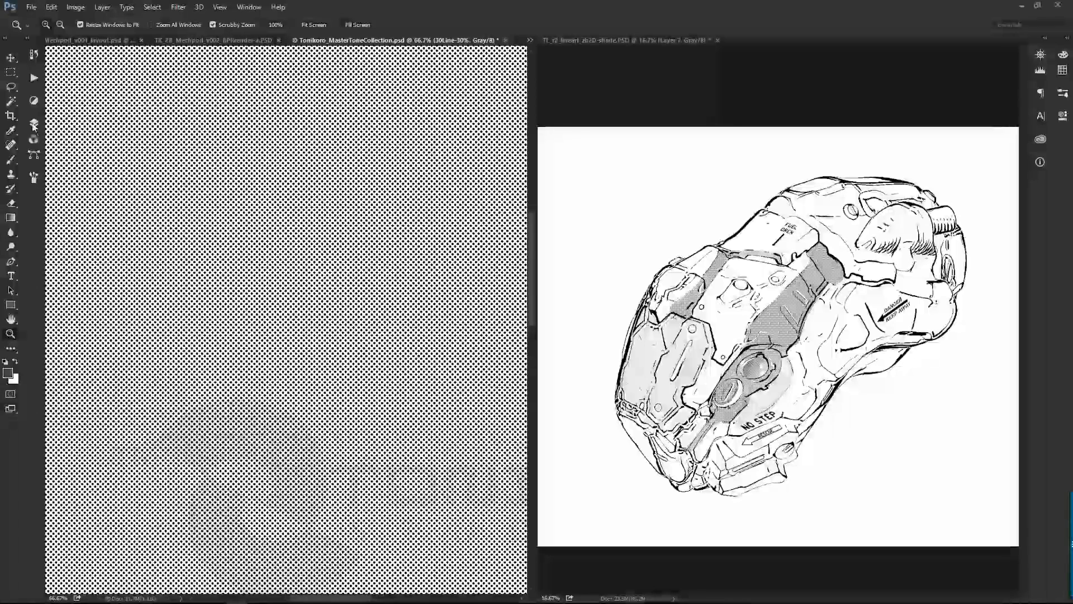
# Select and show the 30Line-20% tone layer and hide the 30Line-30% layer
pyautogui.click(34, 122)
pyautogui.click(106, 340)
pyautogui.click(53, 339)
pyautogui.click(53, 318)
pyautogui.moveTo(276, 297); pyautogui.dragTo(374, 274)
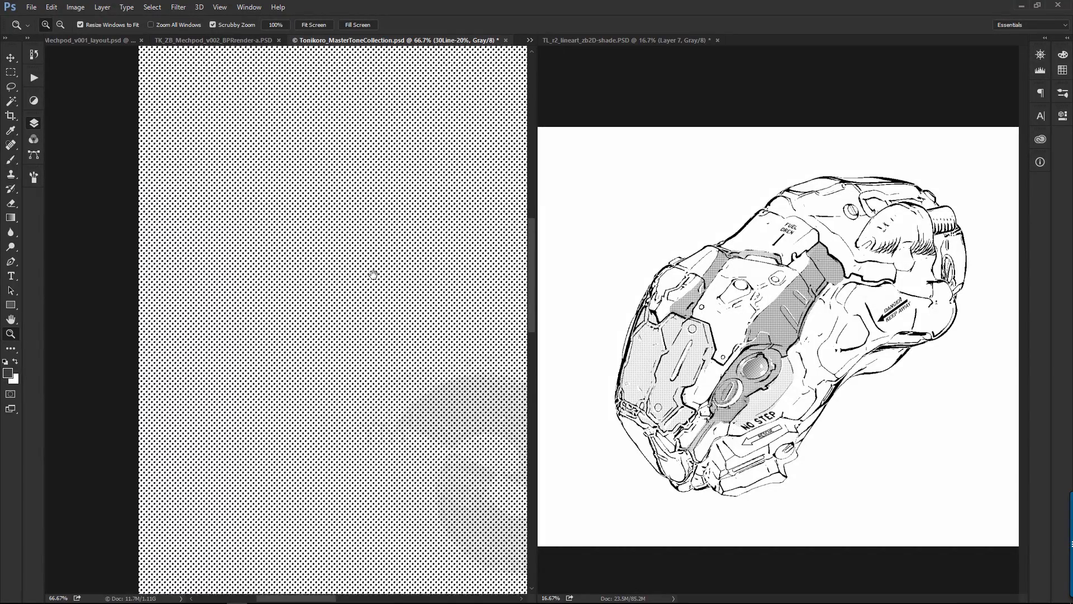
# Clone the 30Line-20% tone onto the raised fittings of the mech's white centre panel with the Clone Stamp
pyautogui.press('s')
pyautogui.keyDown('alt'); pyautogui.click(348, 273); pyautogui.keyUp('alt')
pyautogui.click(761, 241)
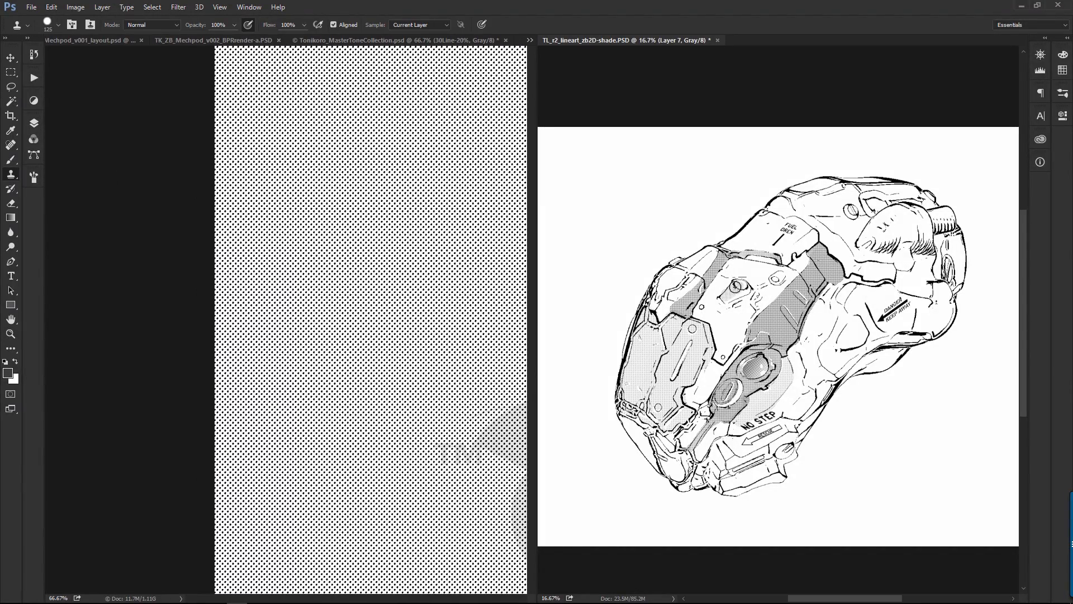
pyautogui.keyDown('alt'); pyautogui.scroll(3, 739, 285); pyautogui.keyUp('alt')
pyautogui.moveTo(746, 288)
pyautogui.mouseDown()
pyautogui.moveTo(716, 309)
pyautogui.moveTo(858, 243)
pyautogui.moveTo(873, 247)
pyautogui.mouseUp()
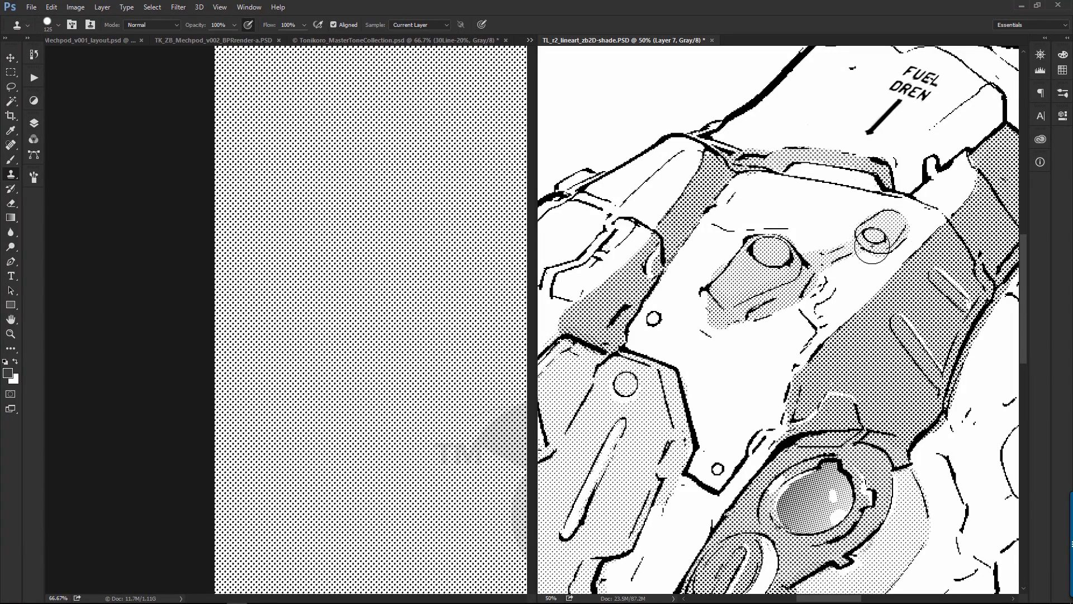
pyautogui.moveTo(807, 240); pyautogui.dragTo(840, 177)
pyautogui.moveTo(852, 219)
pyautogui.mouseDown()
pyautogui.moveTo(834, 294)
pyautogui.moveTo(756, 439)
pyautogui.moveTo(789, 392)
pyautogui.mouseUp()
# Resample the tone, fill the lower corner of the raised fitting, and erase the tone spilling past its outline
pyautogui.keyDown('alt'); pyautogui.click(434, 193); pyautogui.keyUp('alt')
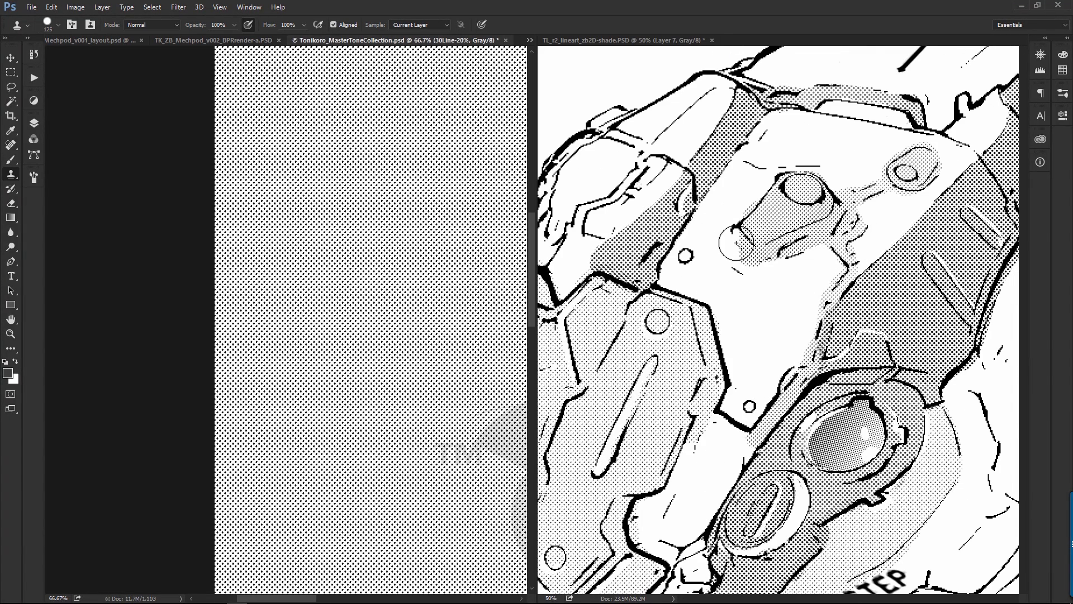
pyautogui.click(736, 243)
pyautogui.moveTo(736, 243); pyautogui.dragTo(749, 256)
pyautogui.press('e')
pyautogui.moveTo(728, 218); pyautogui.dragTo(725, 230)
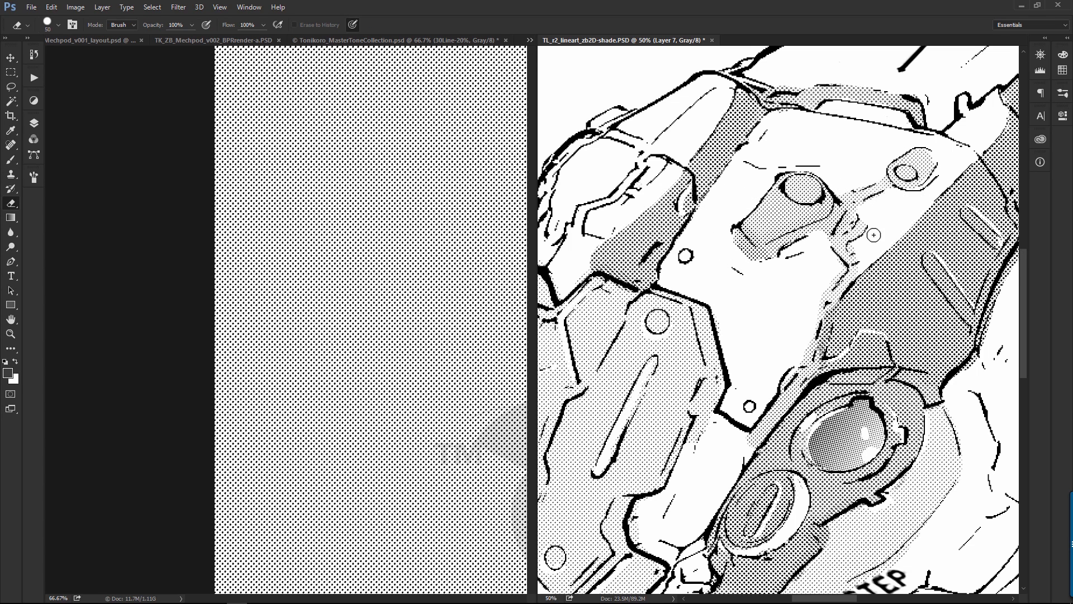
# Clone the 30Line-20% tone along the recessed band behind the FUEL DREN panel and over the rear dome's shaded underside
pyautogui.keyDown('ctrl'); pyautogui.keyDown('alt'); pyautogui.click(795, 307); pyautogui.keyUp('alt'); pyautogui.keyUp('ctrl')
pyautogui.keyDown('ctrl'); pyautogui.keyDown('alt'); pyautogui.click(795, 307); pyautogui.keyUp('alt'); pyautogui.keyUp('ctrl')
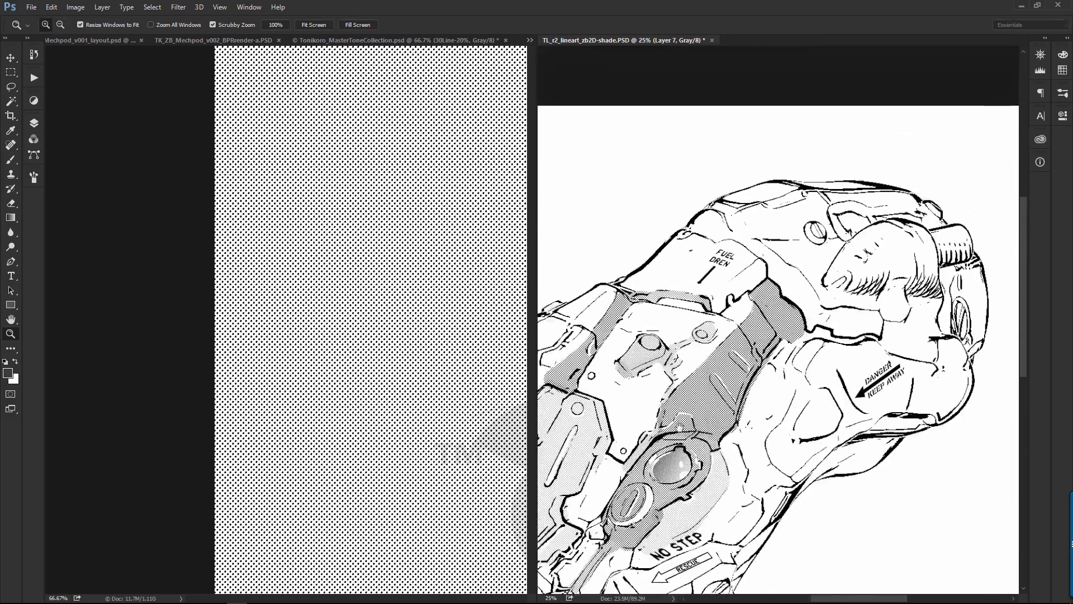
pyautogui.moveTo(721, 358); pyautogui.dragTo(795, 342)
pyautogui.click(407, 305)
pyautogui.press('s')
pyautogui.keyDown('alt'); pyautogui.click(408, 320); pyautogui.keyUp('alt')
pyautogui.click(778, 200)
pyautogui.moveTo(779, 201); pyautogui.dragTo(952, 315)
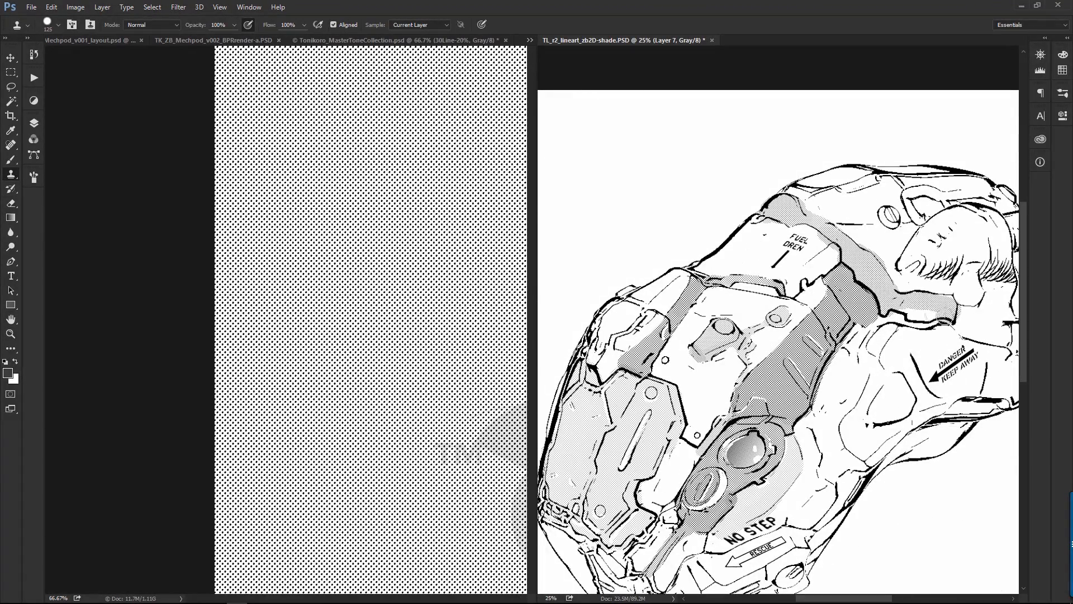
pyautogui.moveTo(908, 276)
pyautogui.mouseDown()
pyautogui.moveTo(942, 243)
pyautogui.moveTo(1007, 282)
pyautogui.moveTo(931, 288)
pyautogui.moveTo(1000, 305)
pyautogui.moveTo(957, 332)
pyautogui.mouseUp()
pyautogui.moveTo(920, 141); pyautogui.dragTo(783, 72)
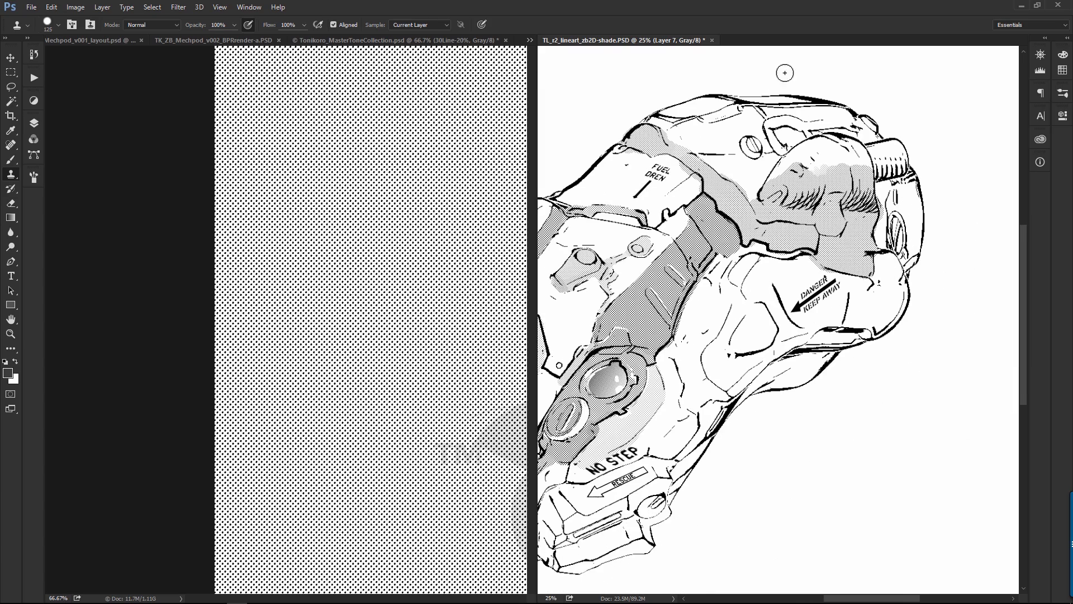
# Erase the dome's upper tone with fine hatched strokes so the shading fades into the white highlight
pyautogui.press('z')
pyautogui.doubleClick(776, 278)
pyautogui.moveTo(776, 278); pyautogui.dragTo(762, 421)
pyautogui.press('e')
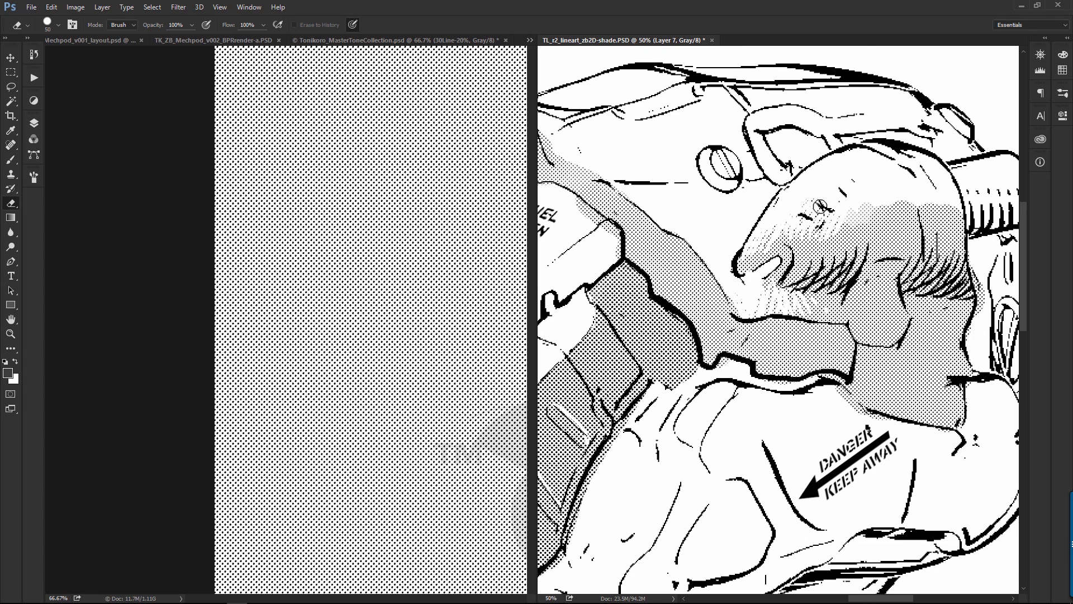
pyautogui.moveTo(904, 196); pyautogui.dragTo(767, 251)
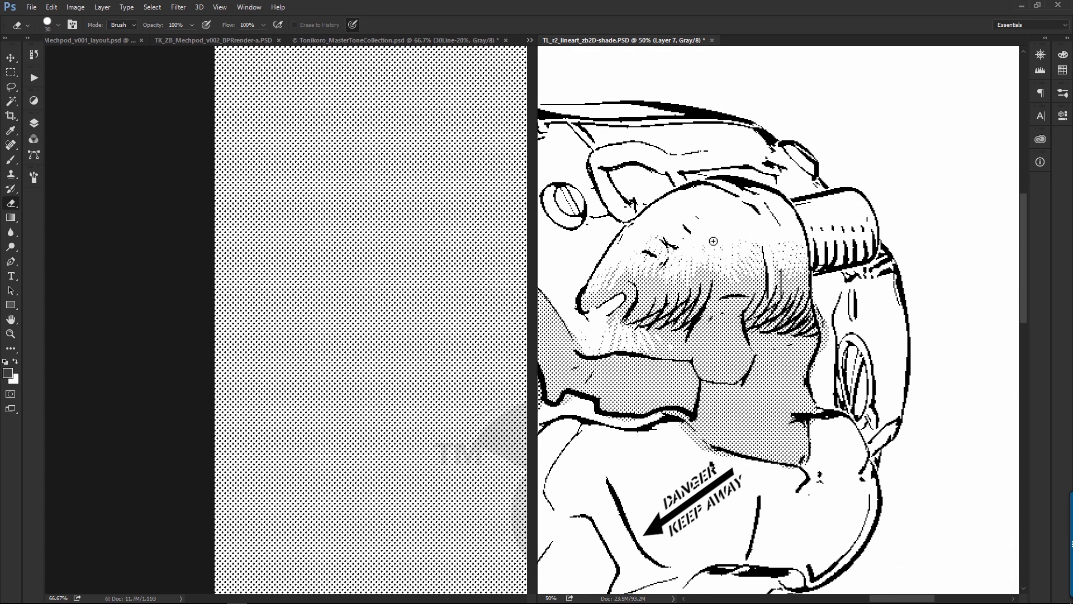
# Erase the excess tone along the edges of the recessed band and over the FUEL DREN panel's border
pyautogui.keyDown('alt'); pyautogui.click(801, 244); pyautogui.keyUp('alt')
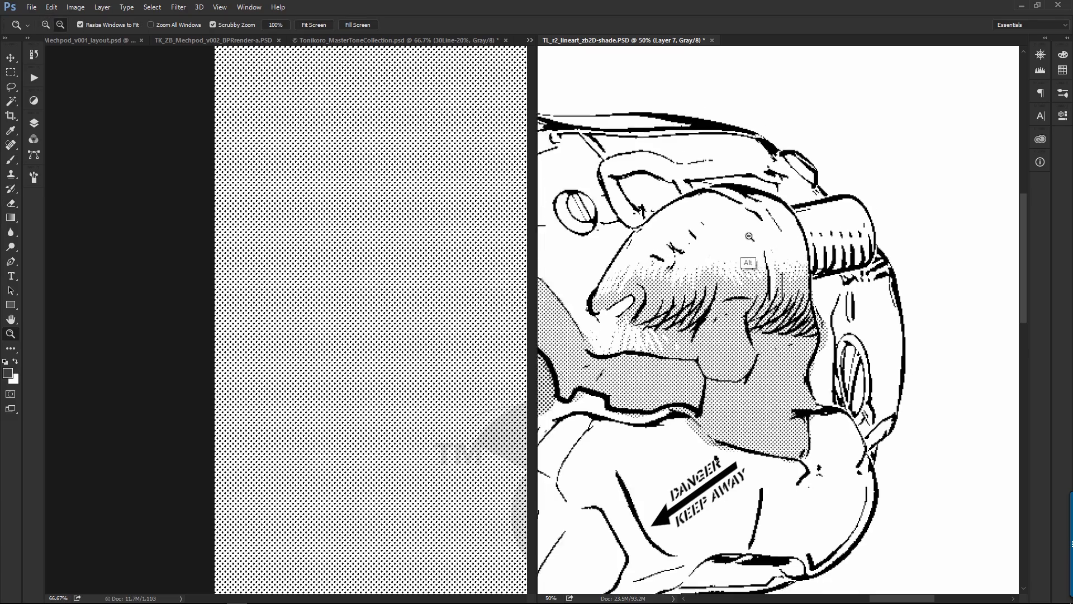
pyautogui.moveTo(694, 234); pyautogui.dragTo(802, 201)
pyautogui.keyDown('ctrl'); pyautogui.click(762, 242); pyautogui.keyUp('ctrl')
pyautogui.moveTo(794, 268); pyautogui.dragTo(749, 366)
pyautogui.moveTo(593, 193); pyautogui.dragTo(595, 214)
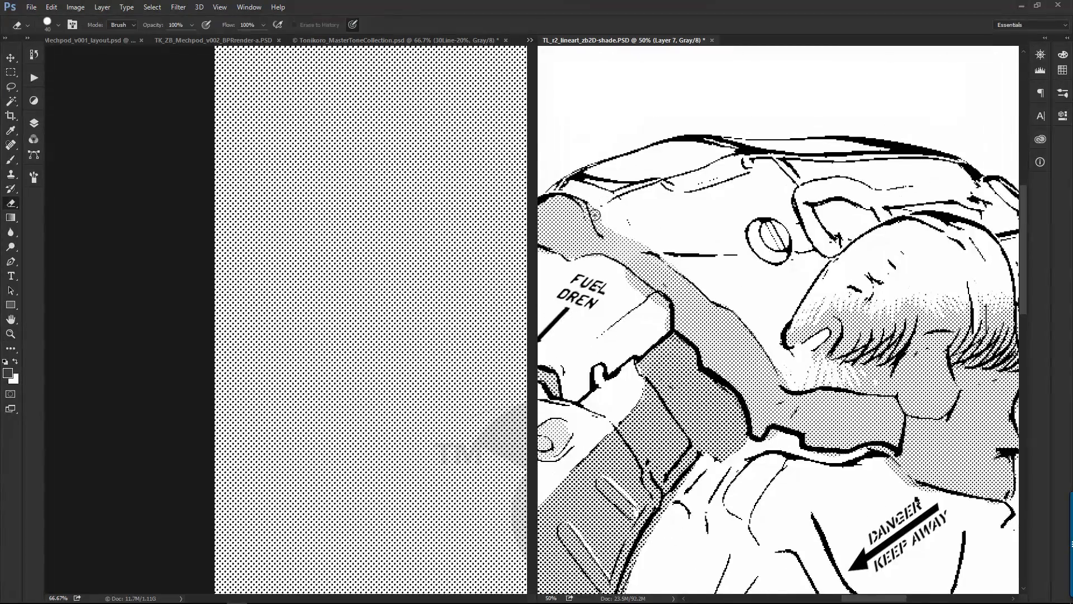
pyautogui.keyDown('alt'); pyautogui.click(758, 327); pyautogui.keyUp('alt')
pyautogui.moveTo(708, 317); pyautogui.dragTo(779, 246)
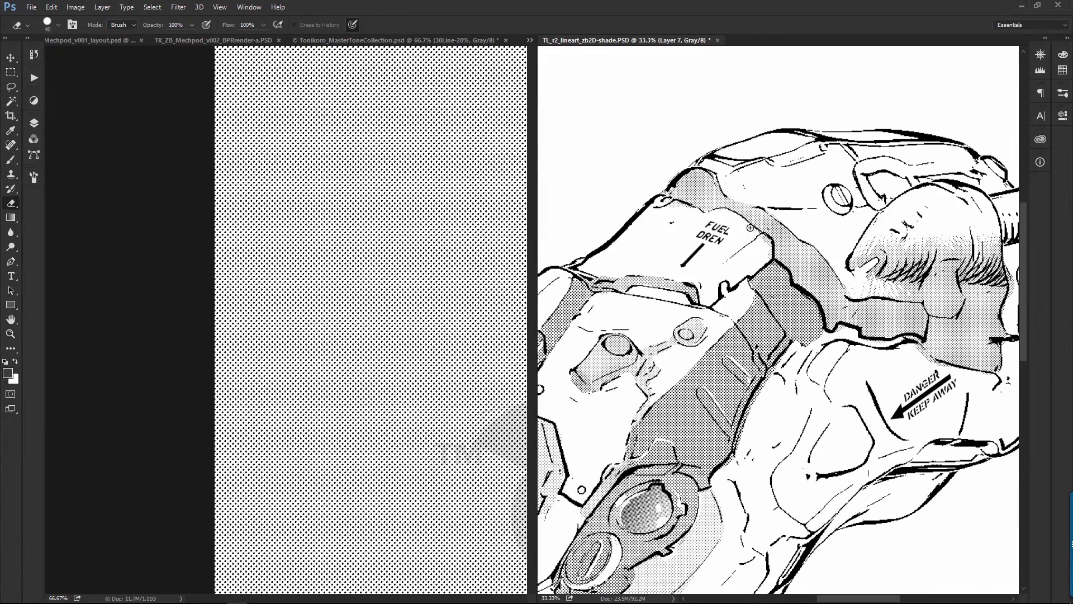
pyautogui.keyDown('alt'); pyautogui.click(853, 283); pyautogui.keyUp('alt')
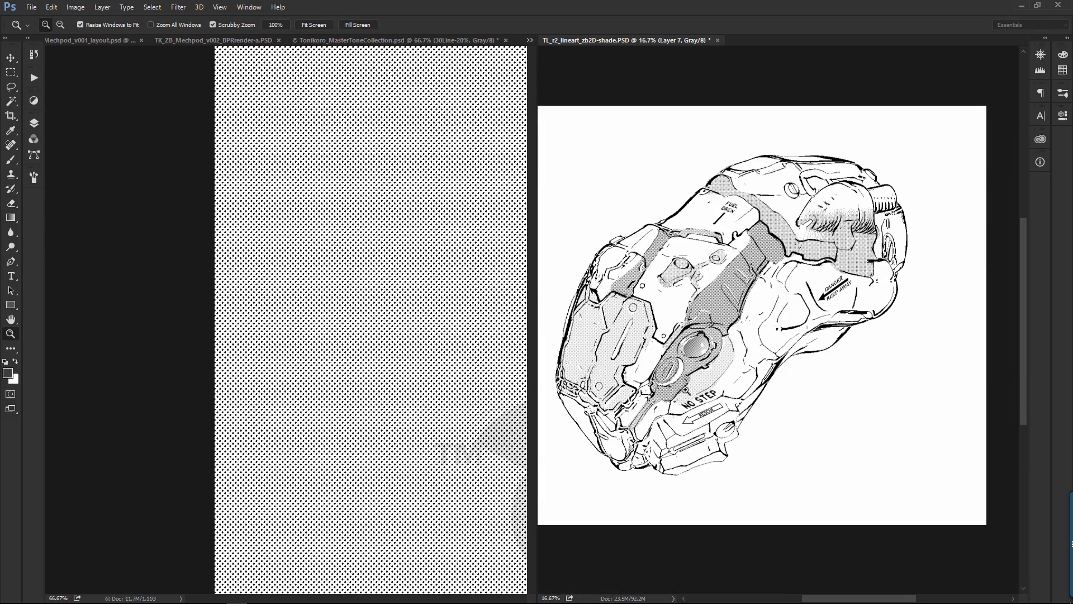